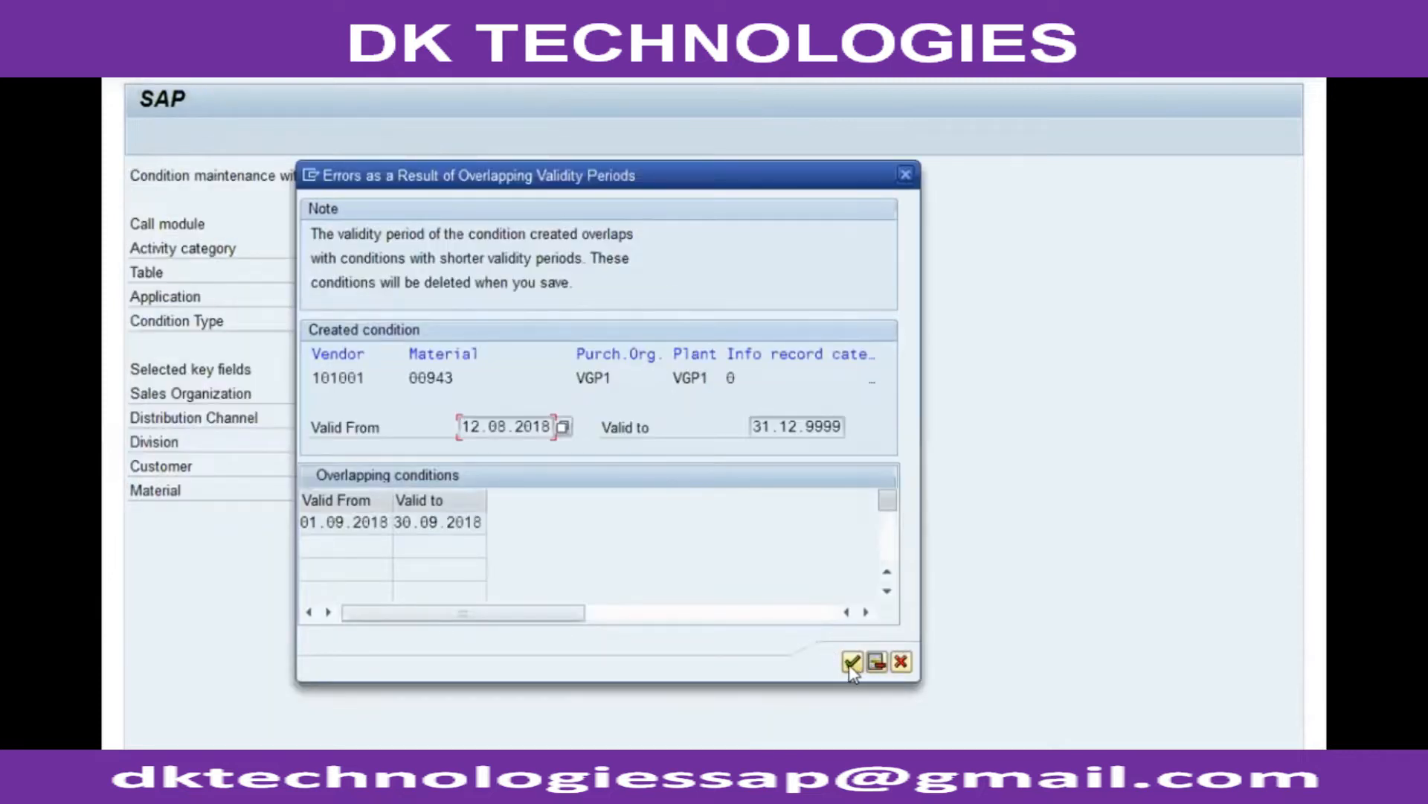
Step: Confirm the overlapping validity periods note and exit the quotation maintenance screen
click(850, 664)
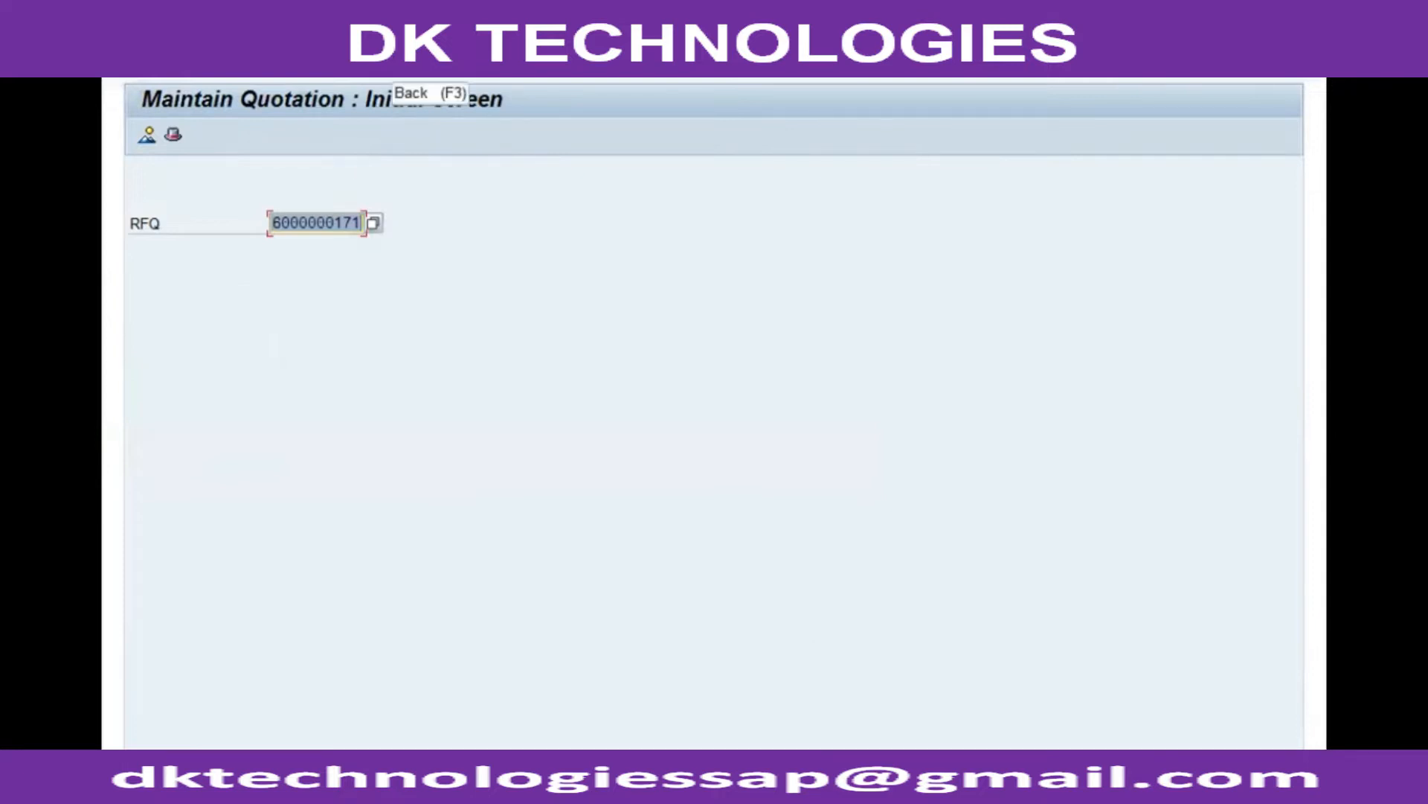
key(F3)
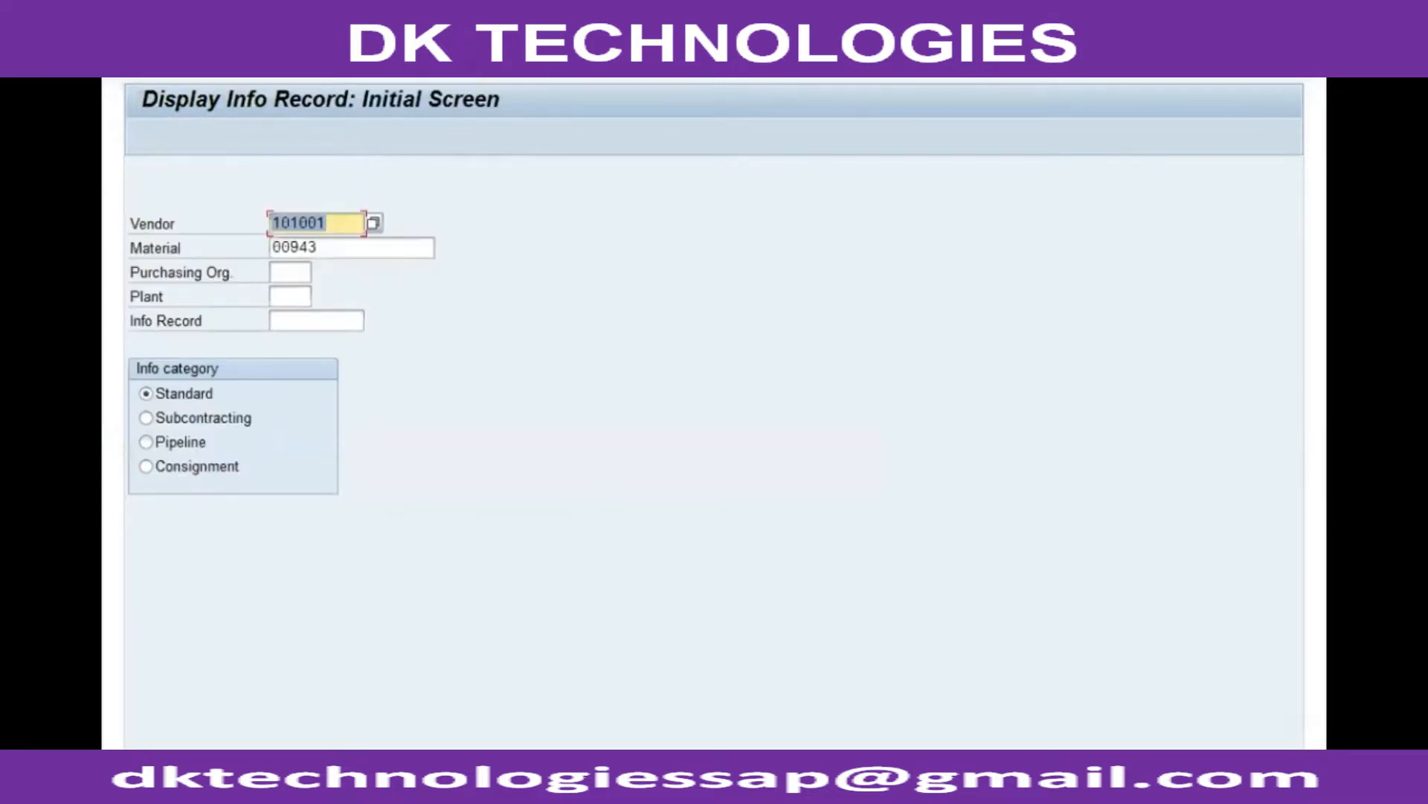
Step: Display the info record for material 00943 with purchasing organization VGP1 and plant VGP1
key(Tab)
key(Tab)
text(vgp1)
key(Tab)
text(vgp1)
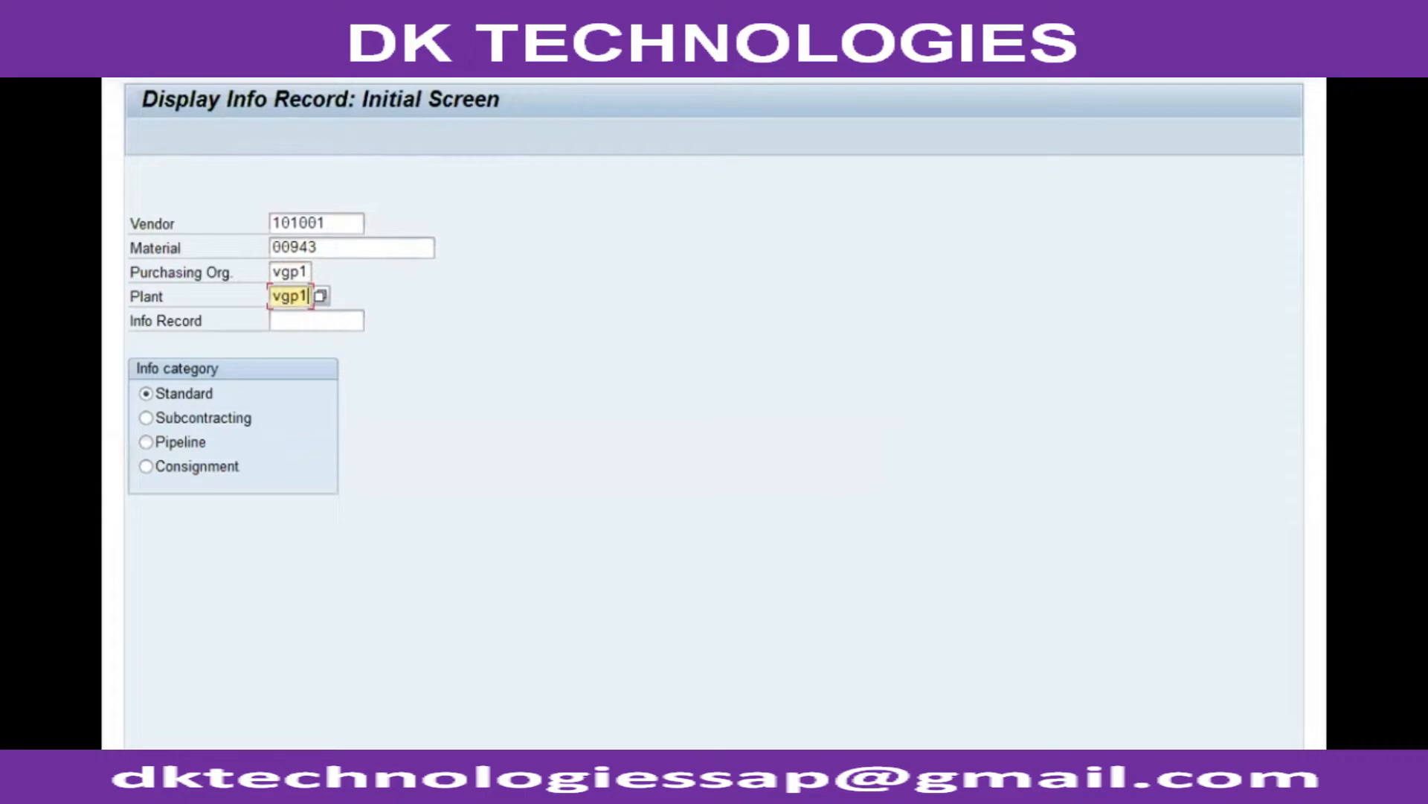
key(Return)
key(Return)
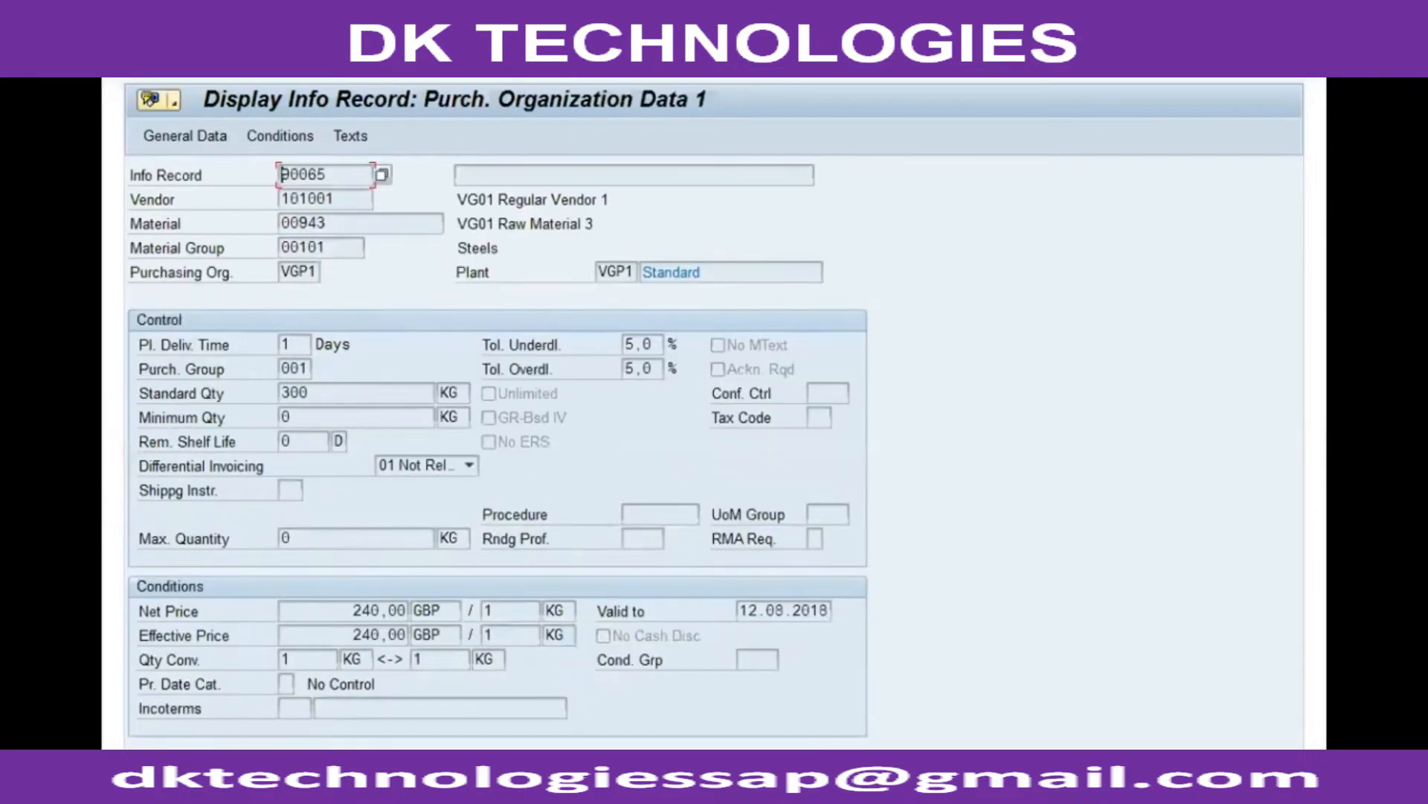
Step: Examine the info record's net price, validity and RFQ reference data, then leave the info record
drag(348, 610, 408, 610)
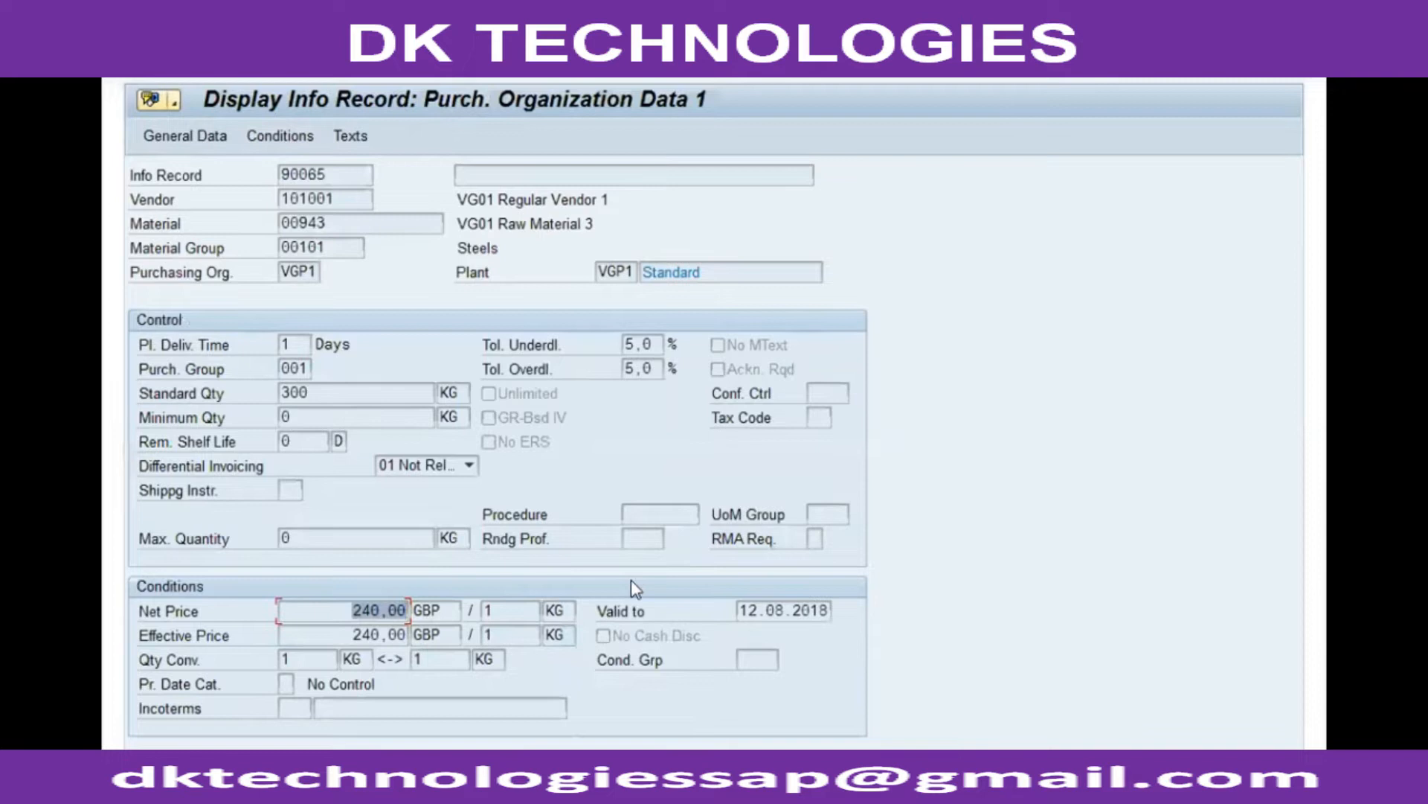
drag(756, 619, 925, 619)
key(Return)
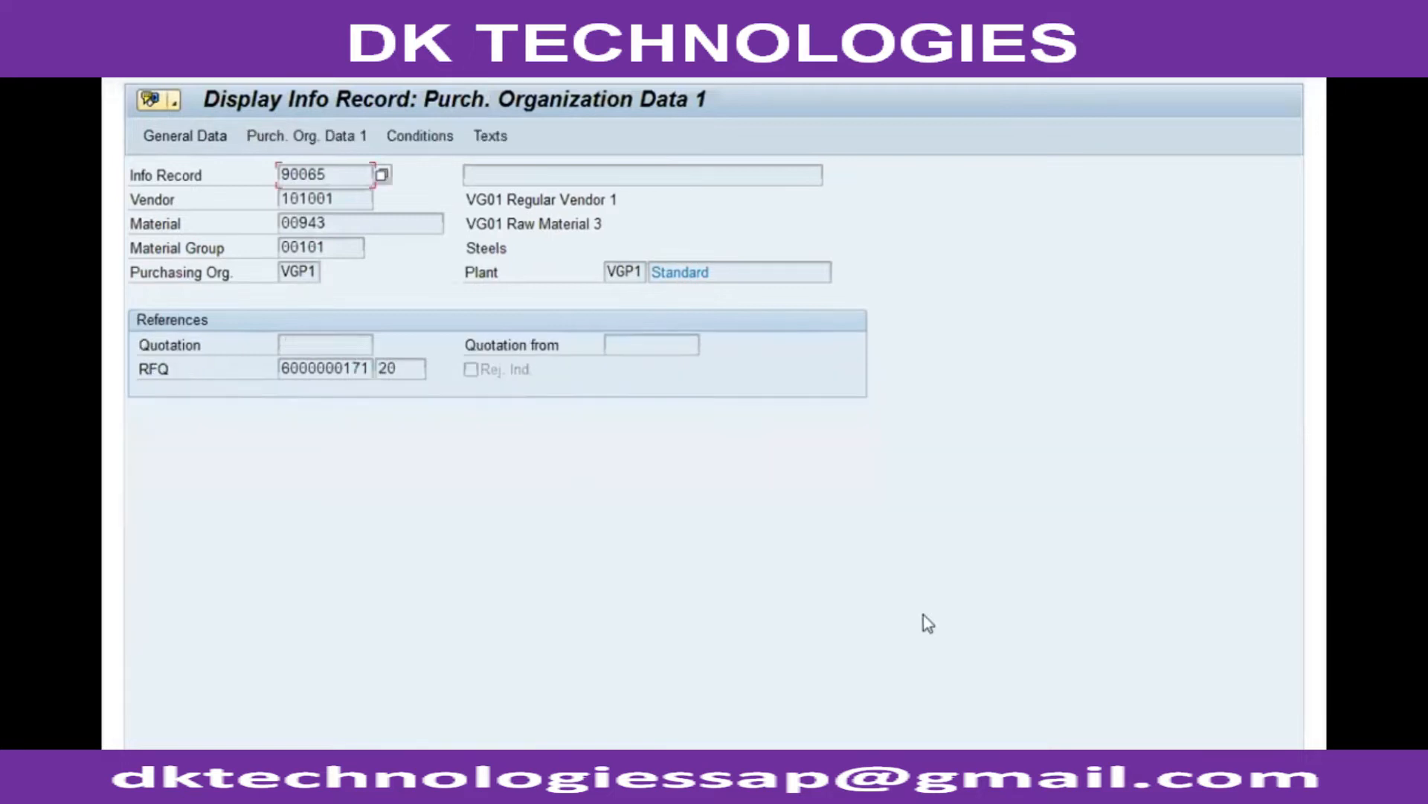
double_click(324, 367)
key(Return)
click(386, 368)
click(306, 136)
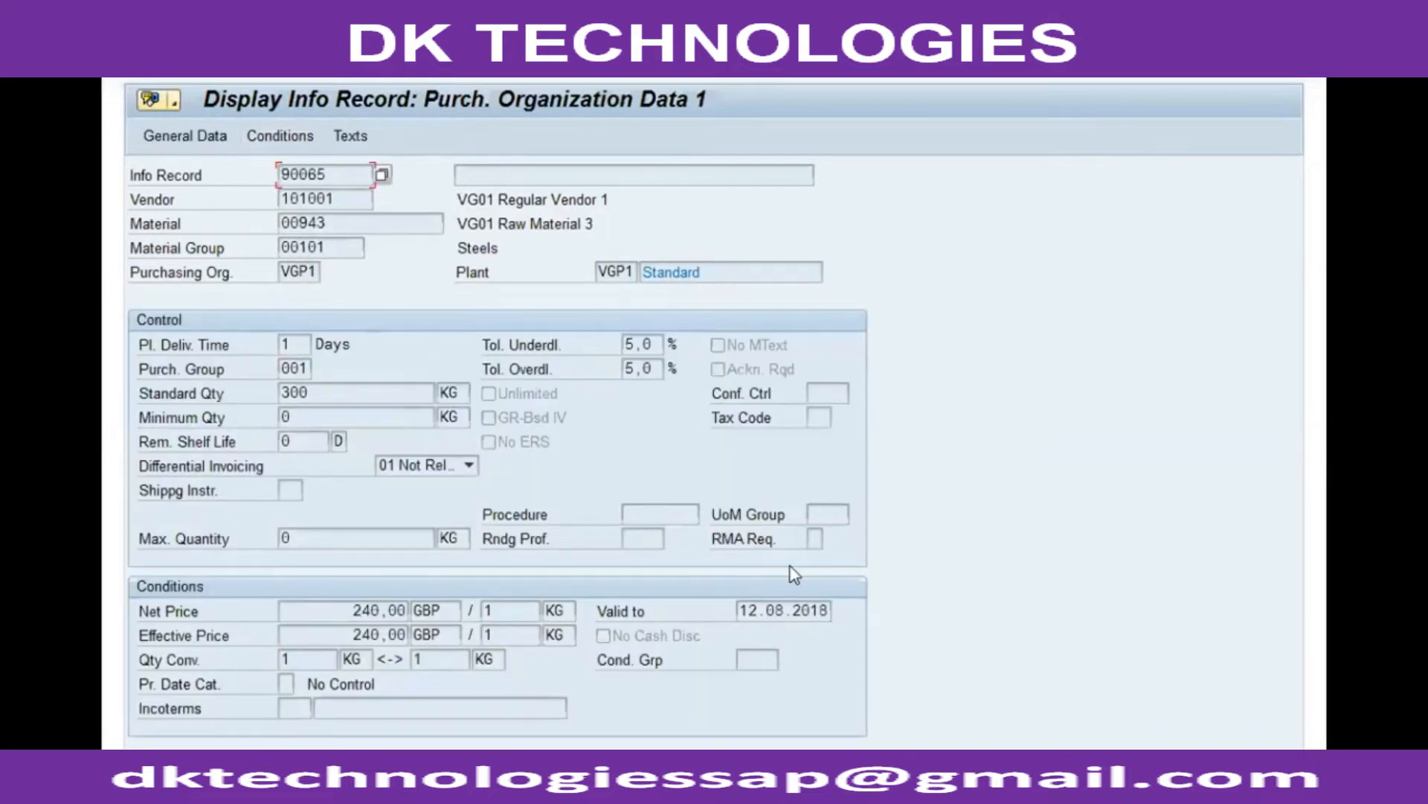
click(448, 64)
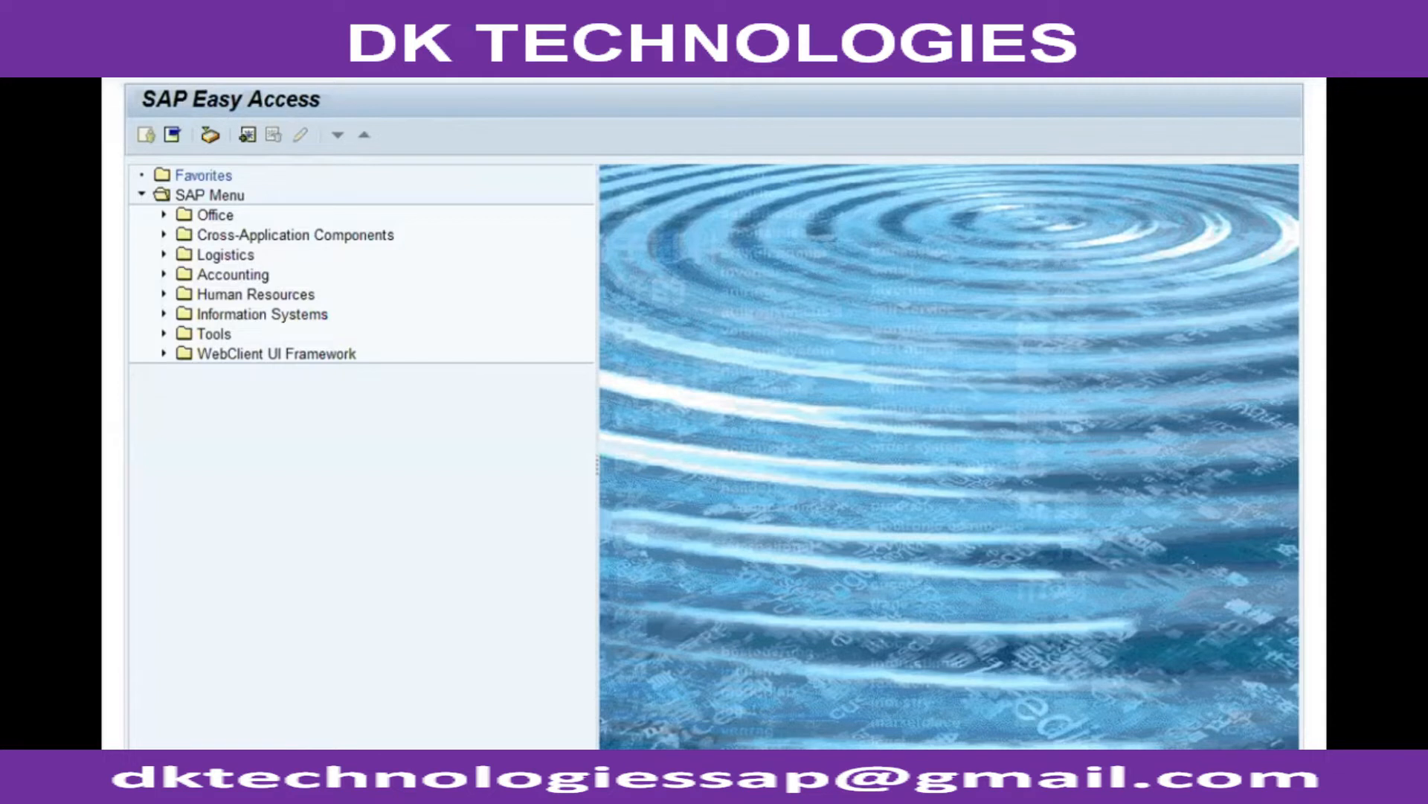
key(Return)
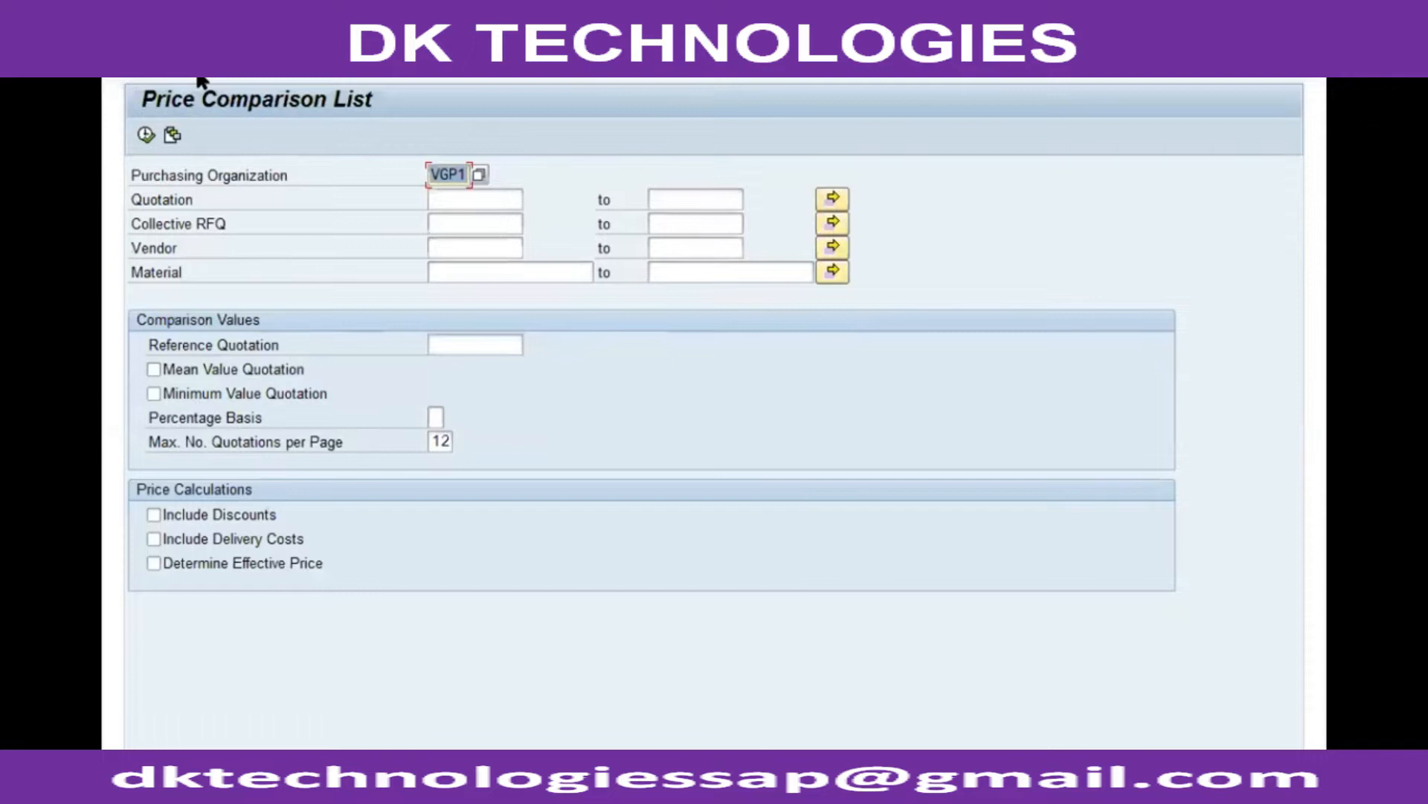
key(F3)
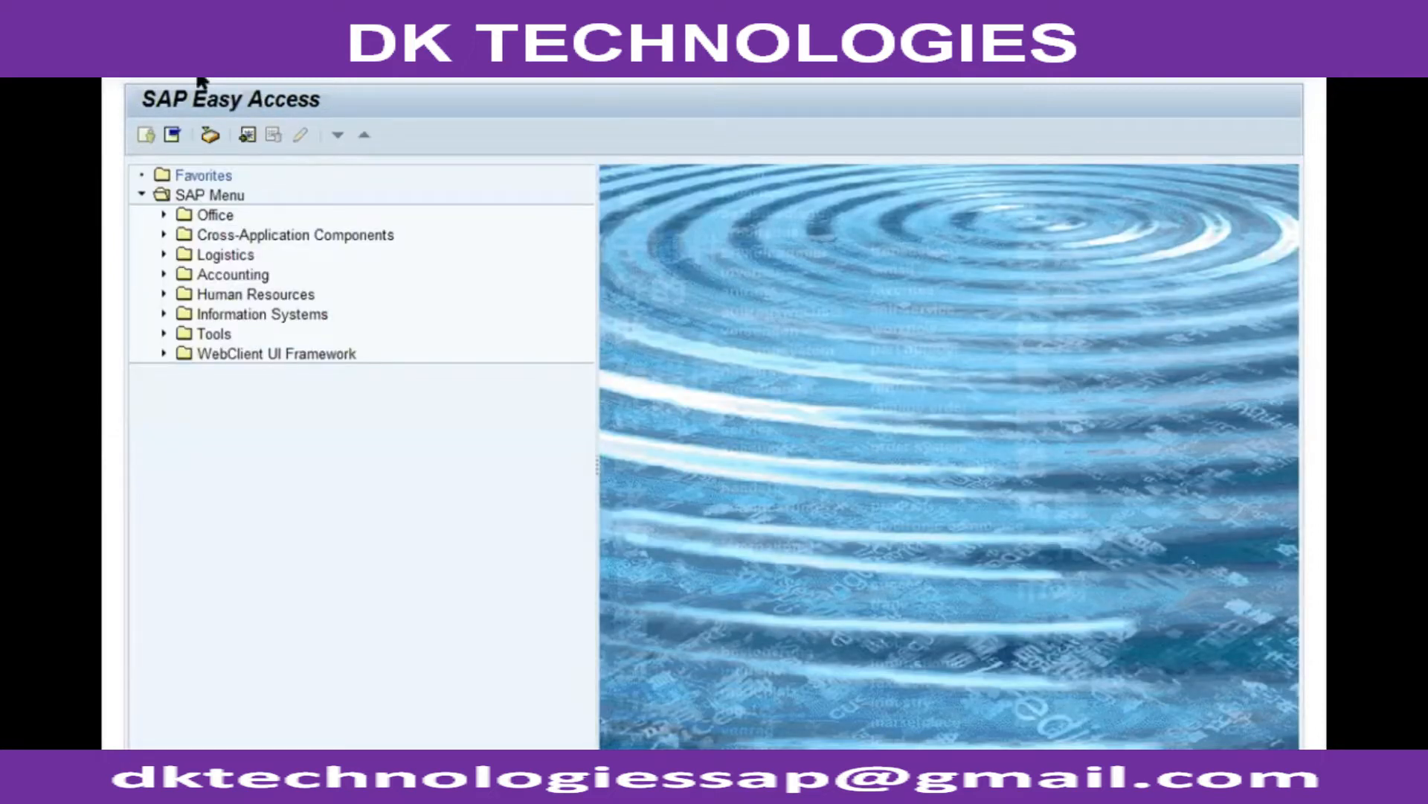
key(Return)
key(Return)
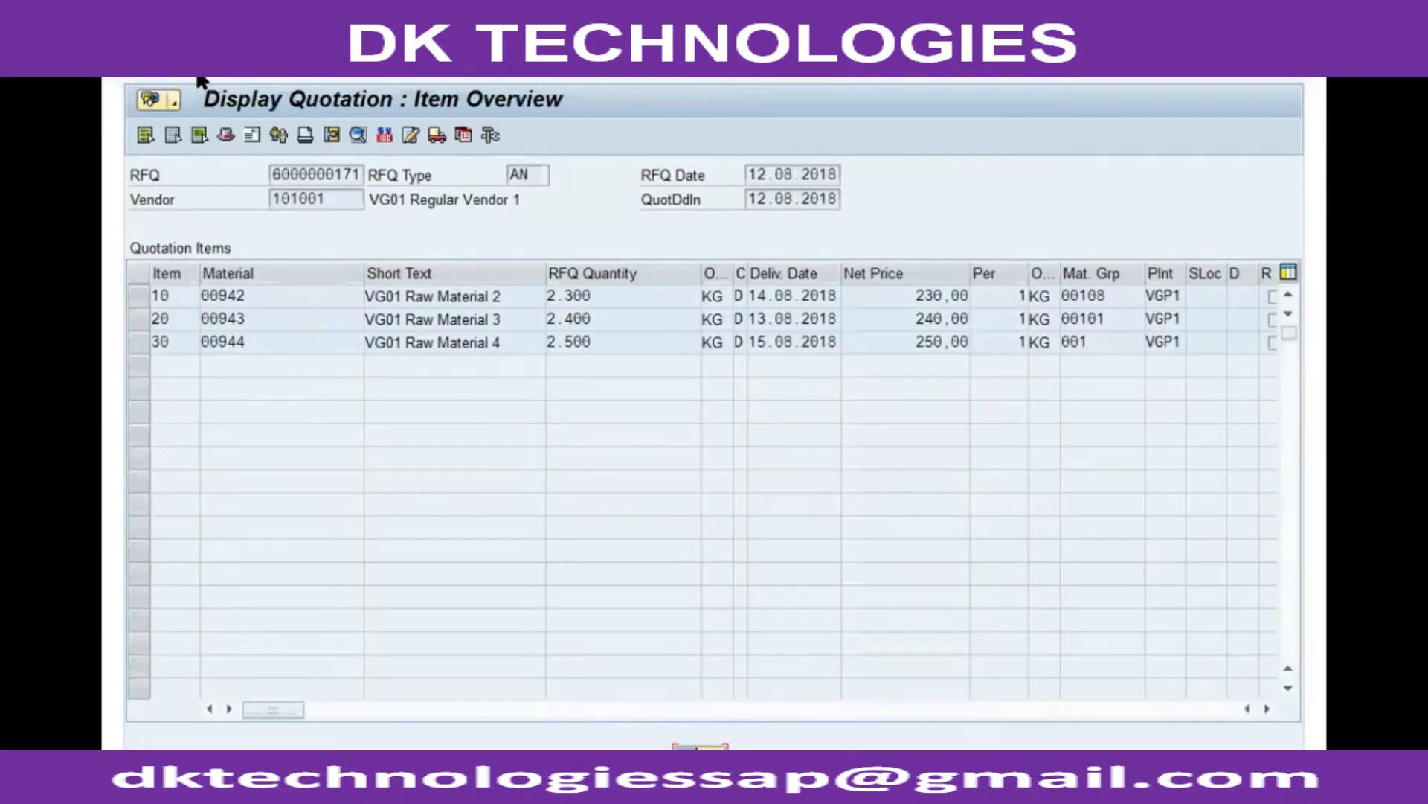
click(622, 244)
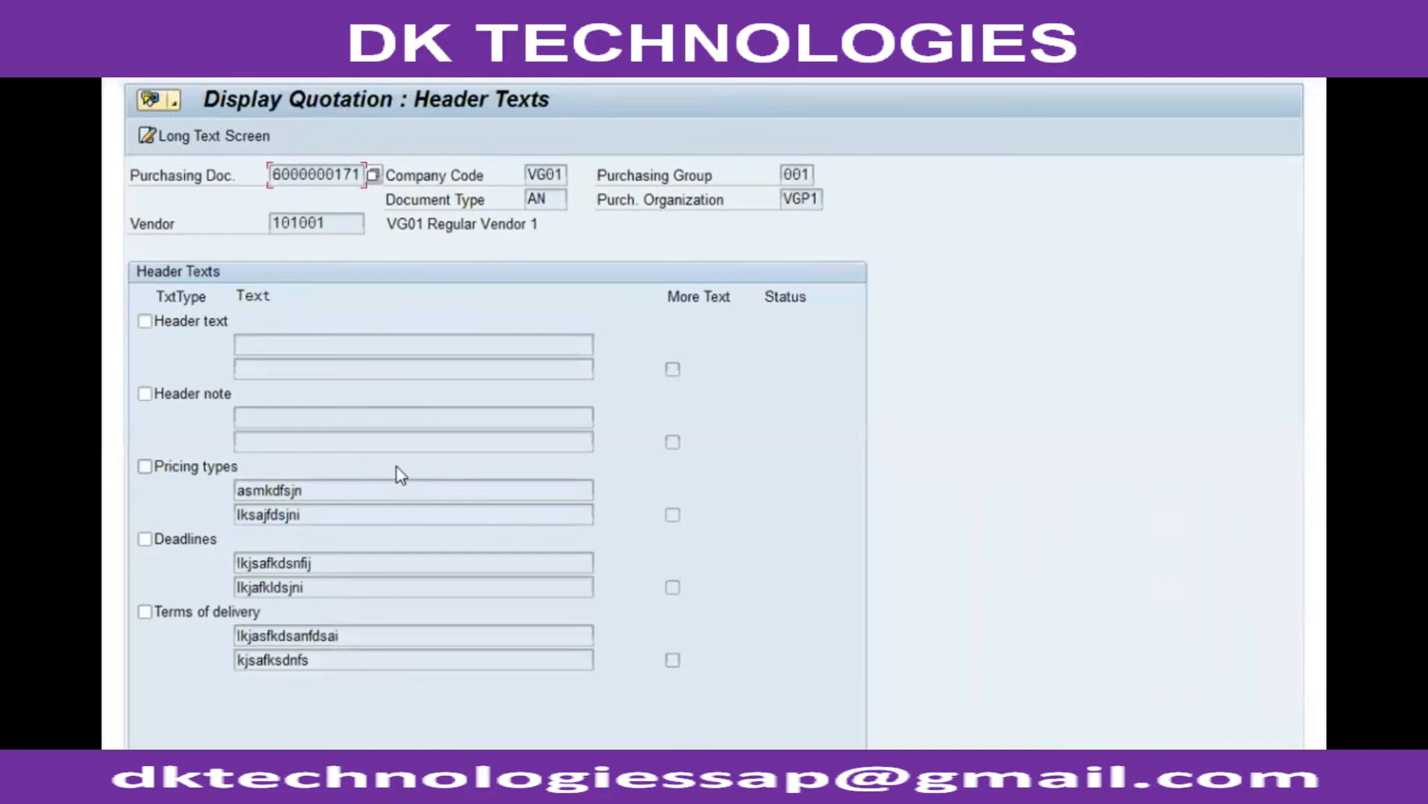
key(F3)
key(F3)
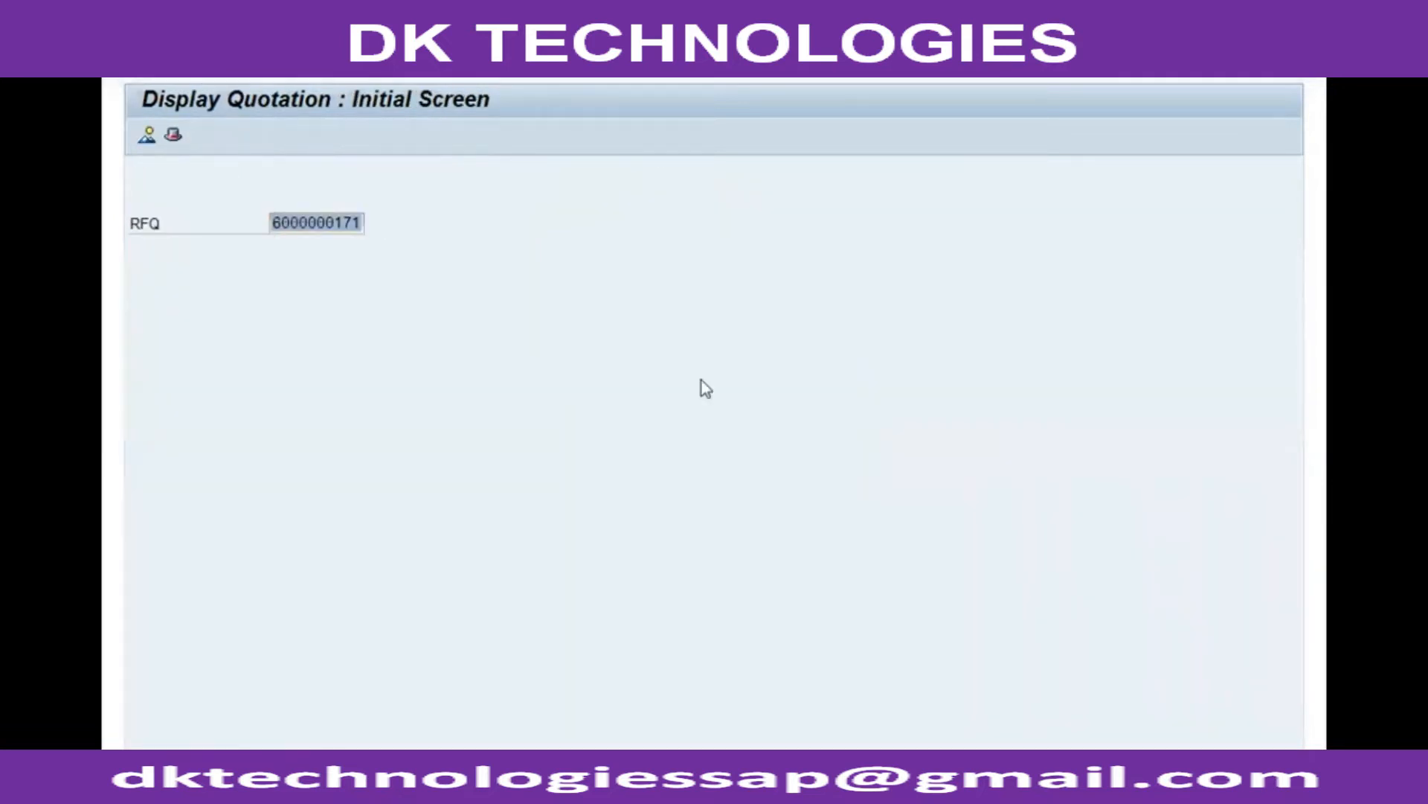
click(402, 73)
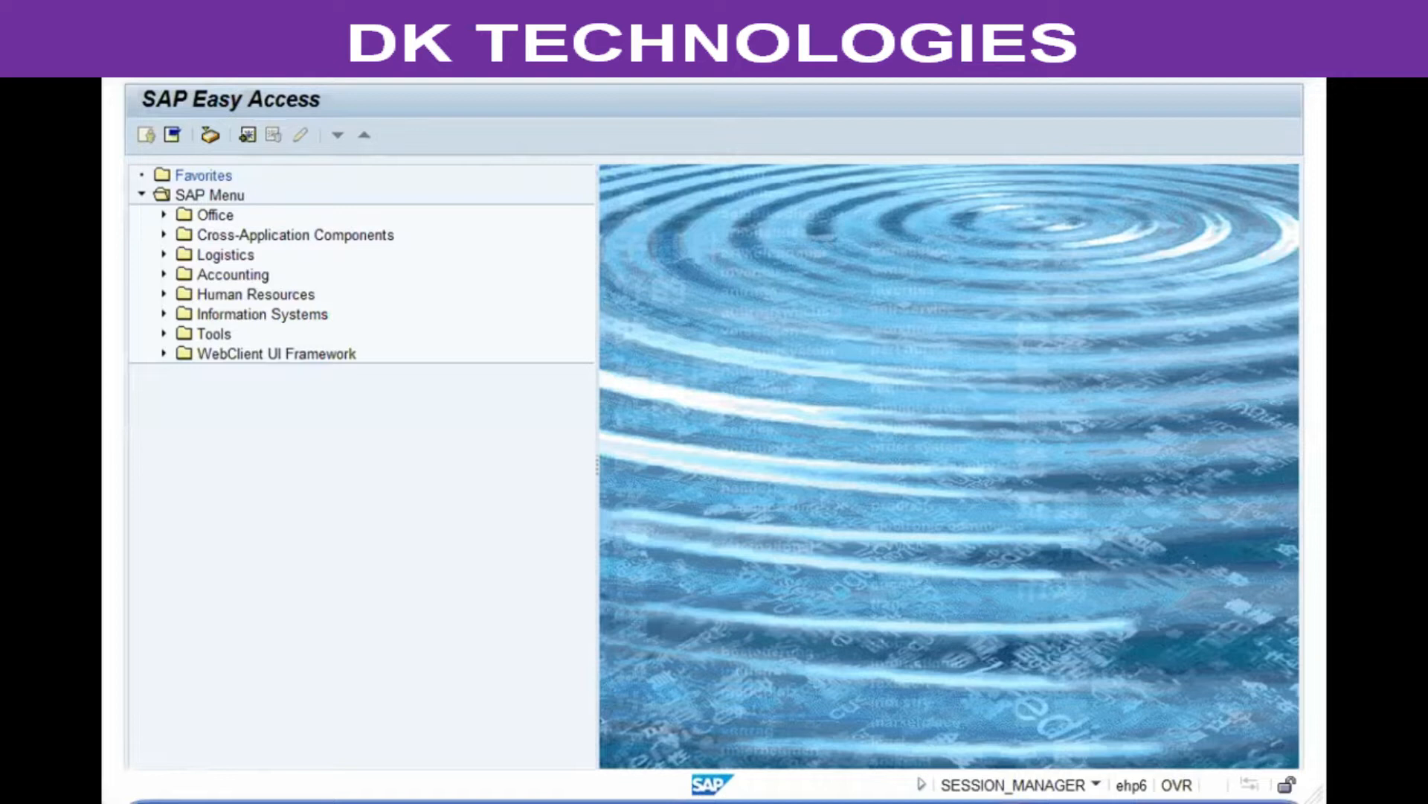
Step: Run the price comparison list for purchasing organization VGP1 and collective RFQ VG001
key(Return)
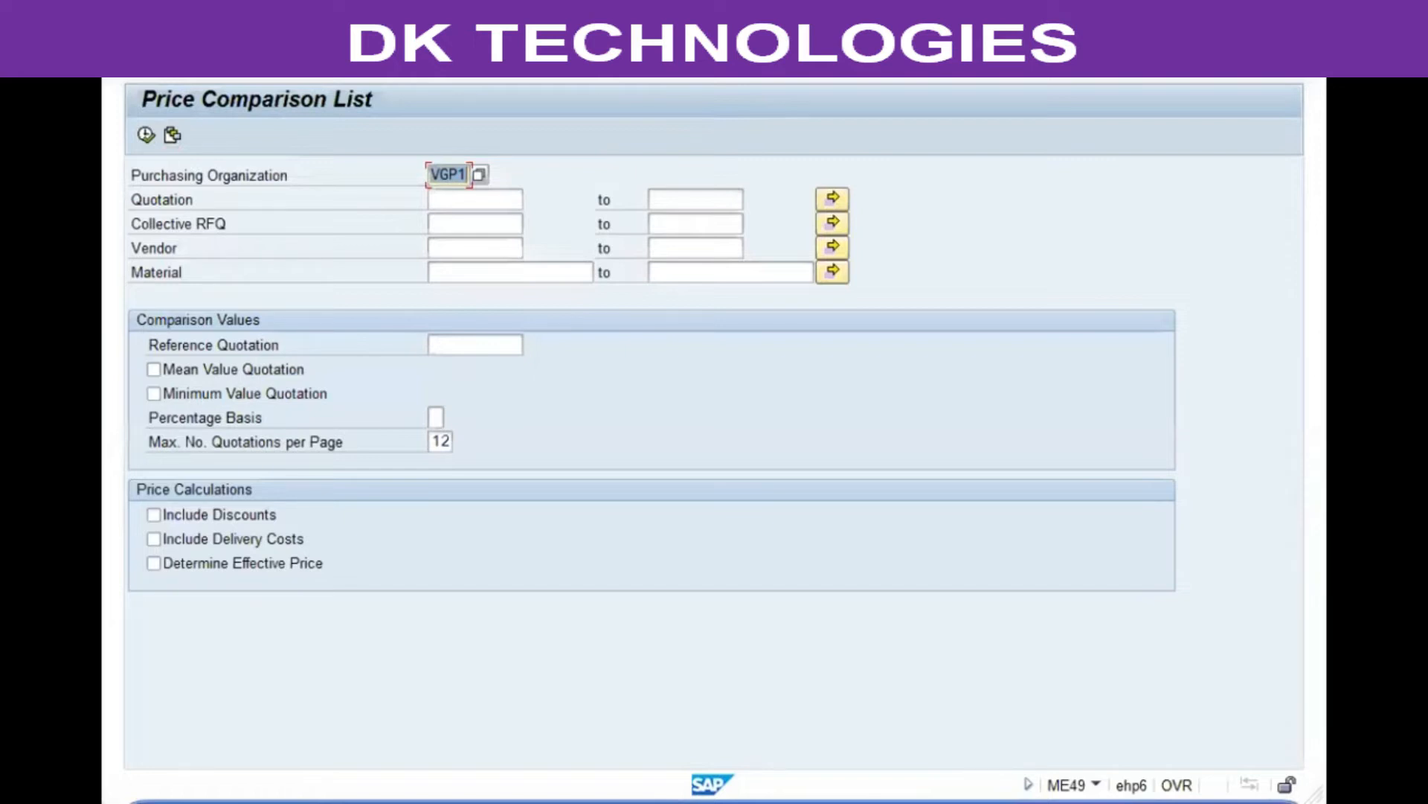
key(alt+Tab)
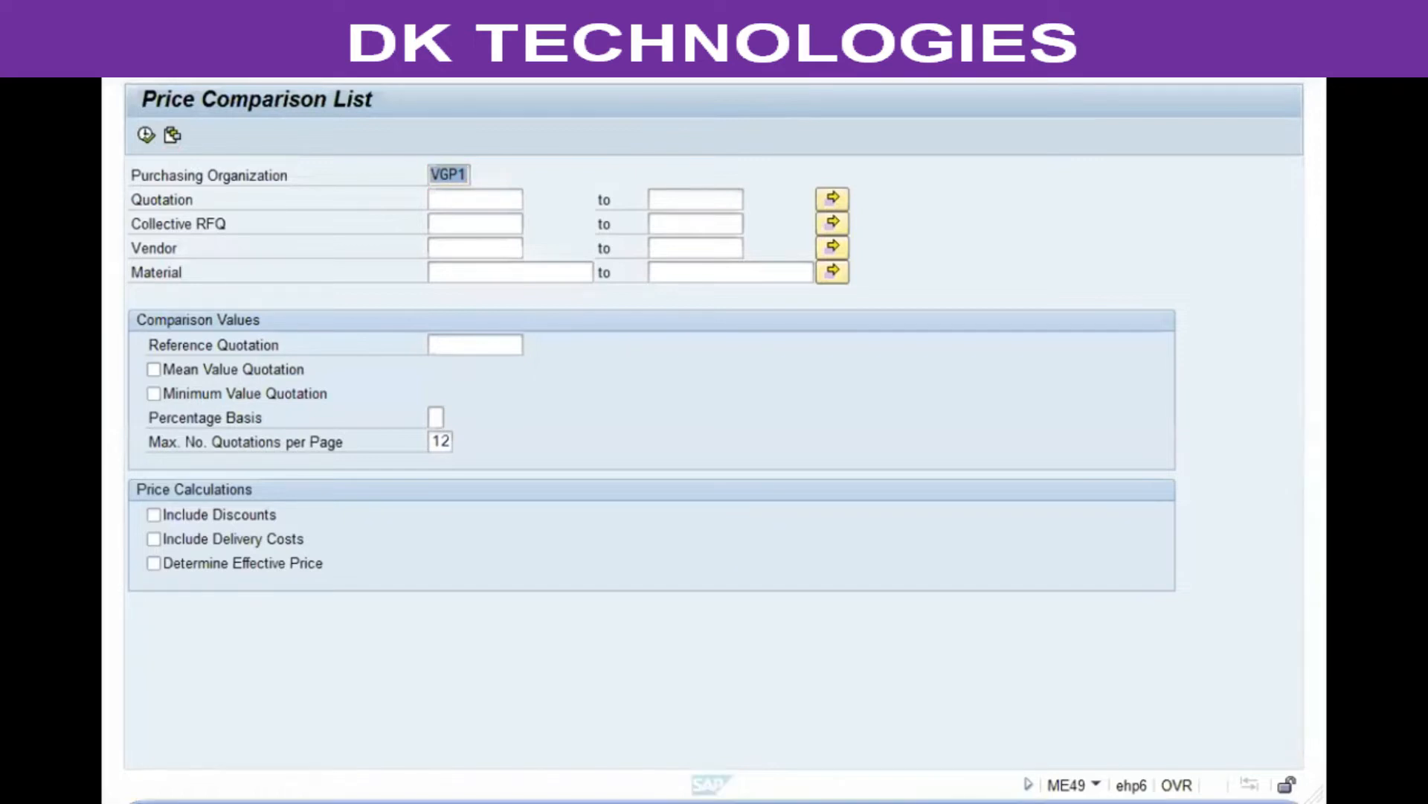
click(435, 195)
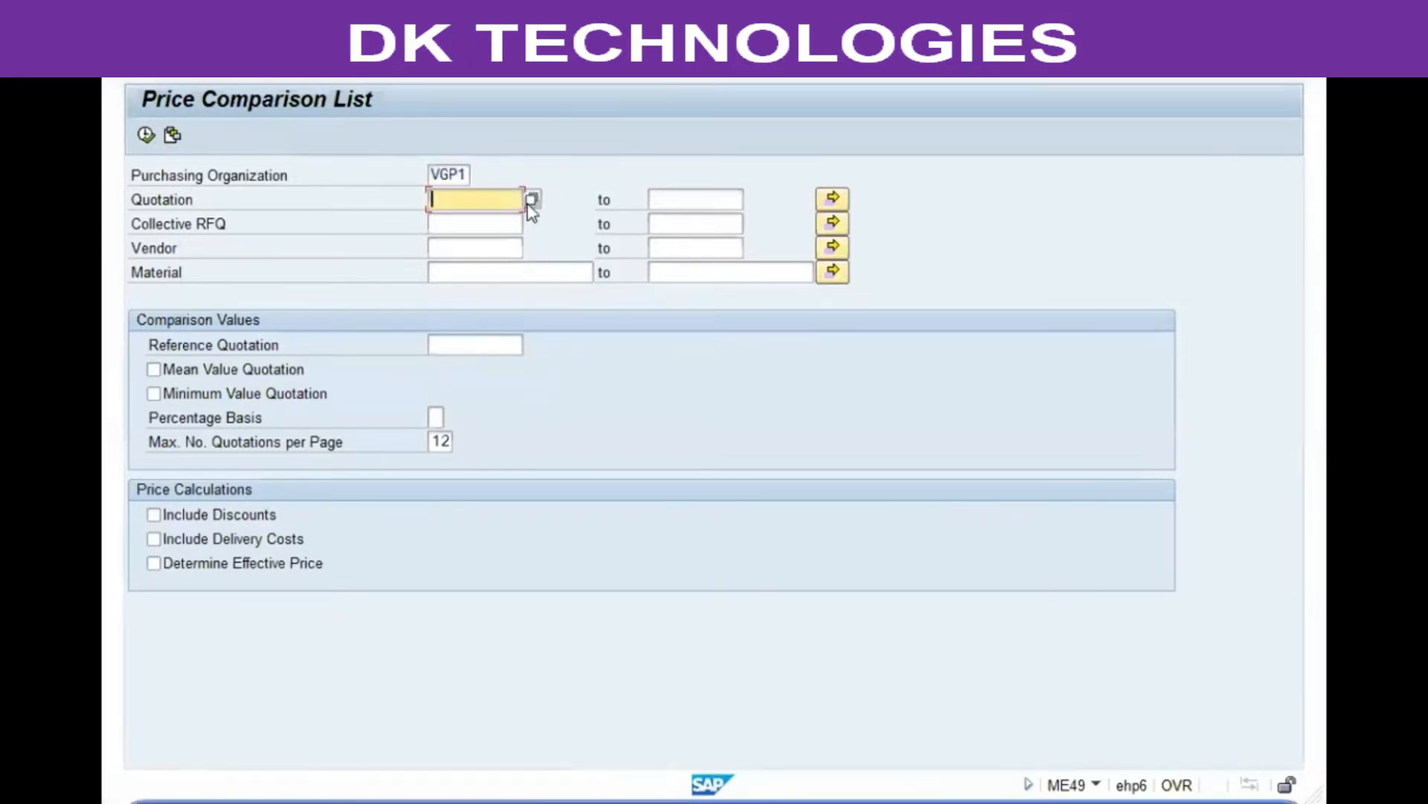
click(451, 223)
text(vg)
text(p01)
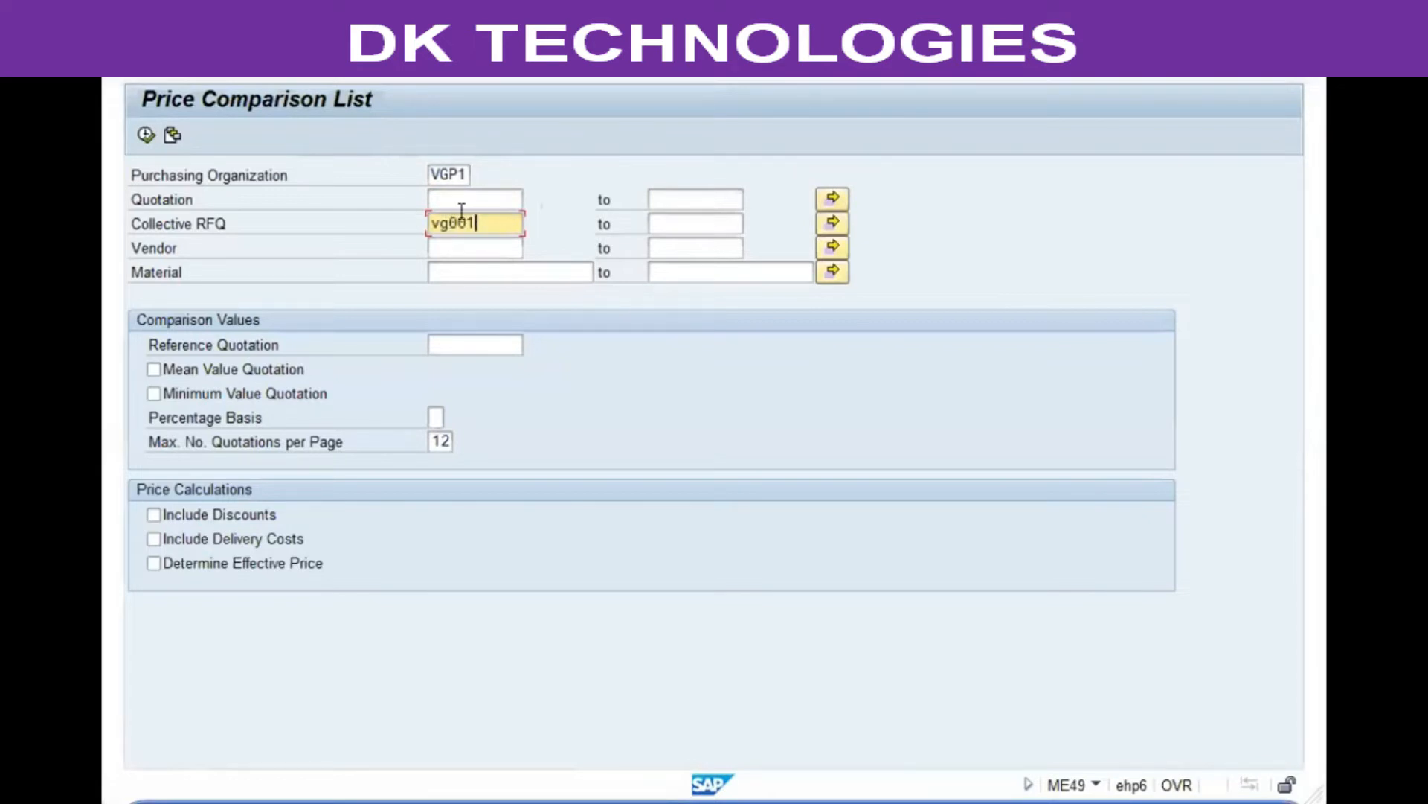
click(146, 135)
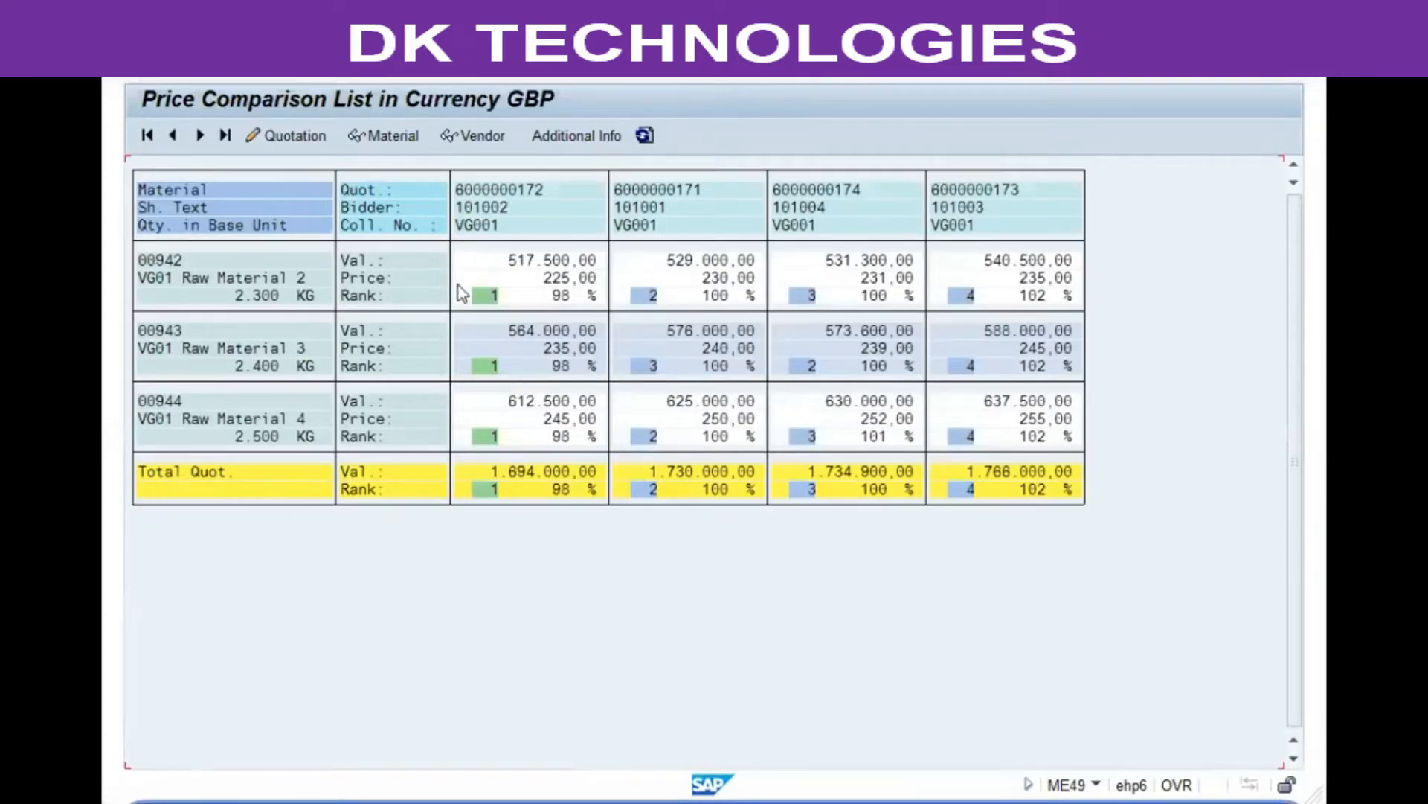
Step: Examine the values, prices and ranks of each vendor's quotation per material and in total, then exit to the main menu
click(488, 296)
click(472, 306)
click(485, 365)
click(482, 474)
click(566, 279)
click(1004, 281)
click(565, 278)
click(875, 437)
click(733, 473)
click(553, 477)
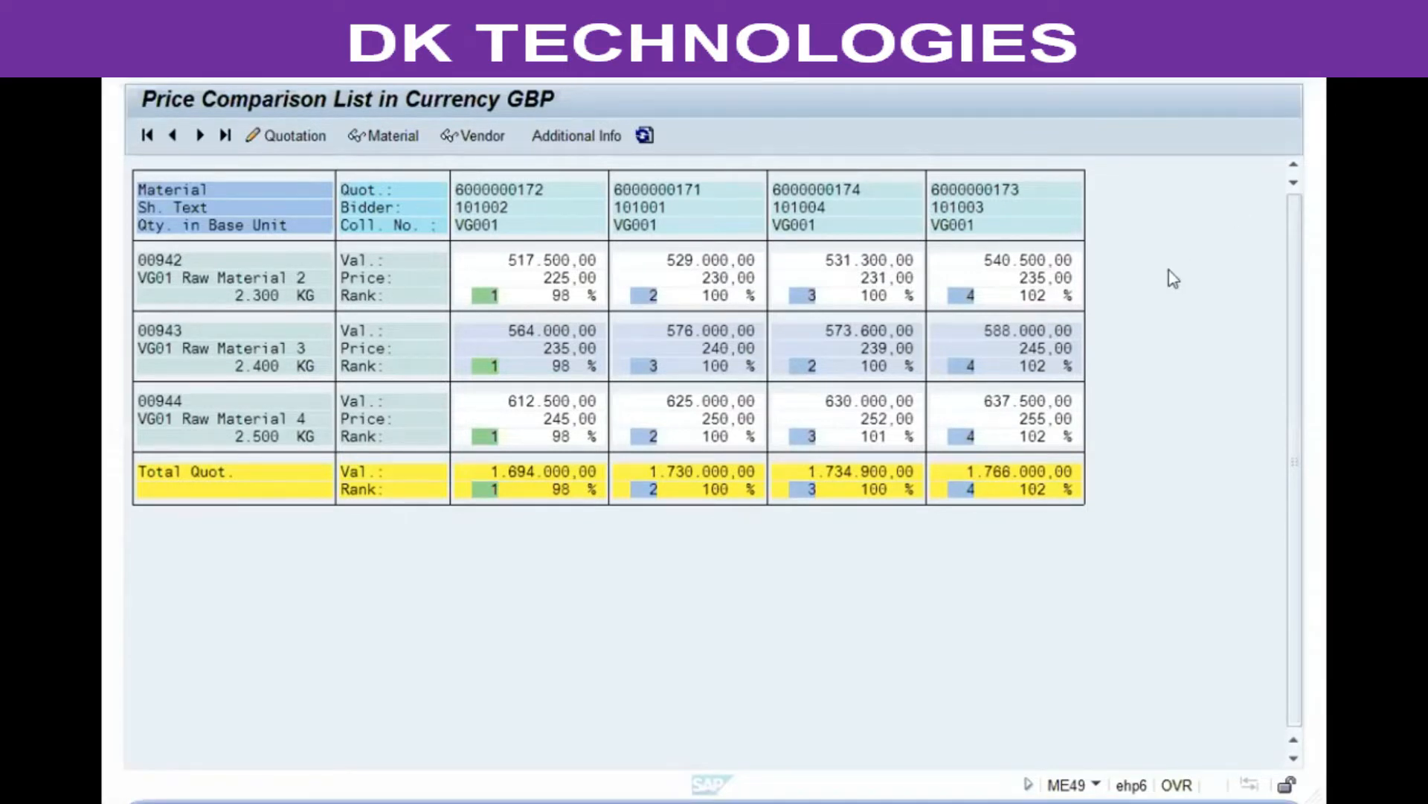
click(441, 64)
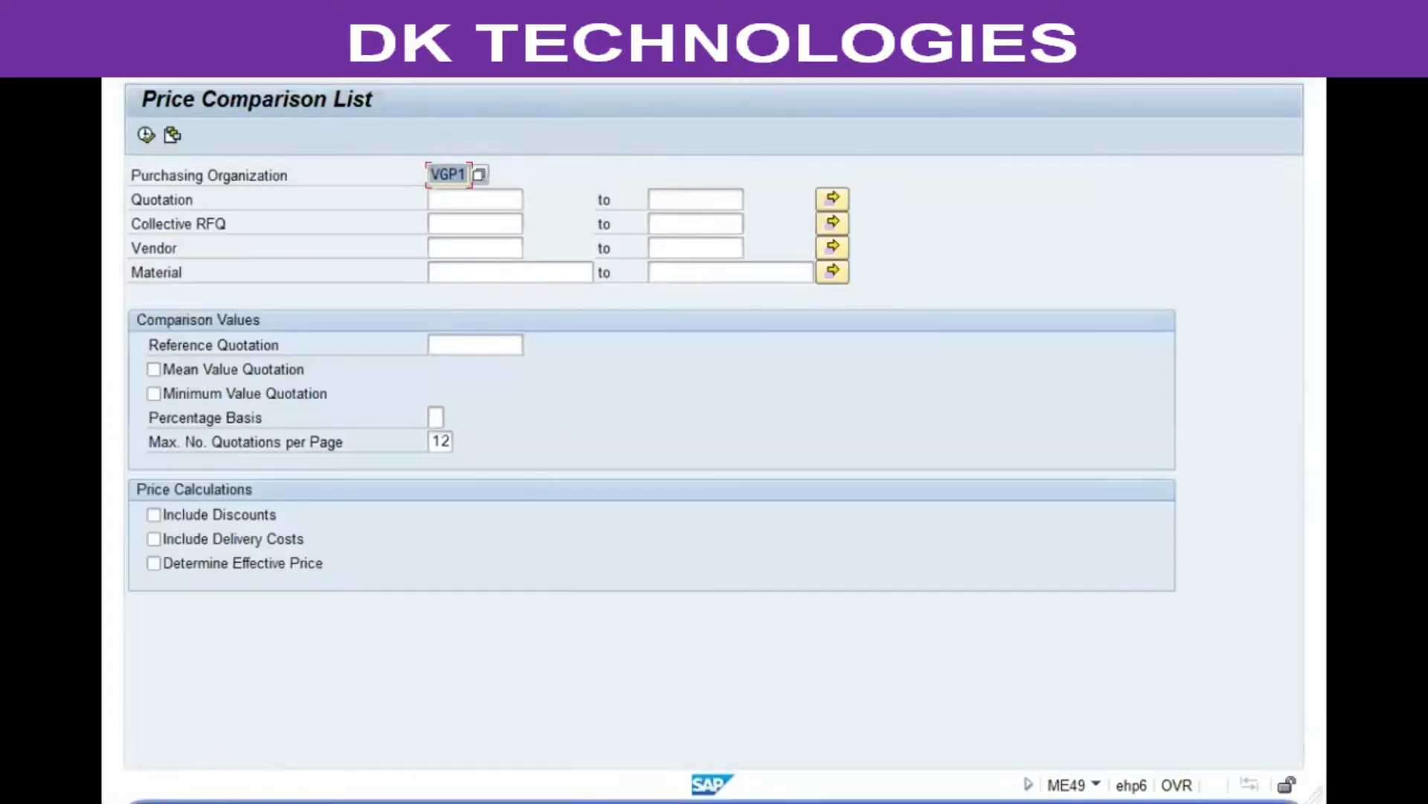
click(441, 64)
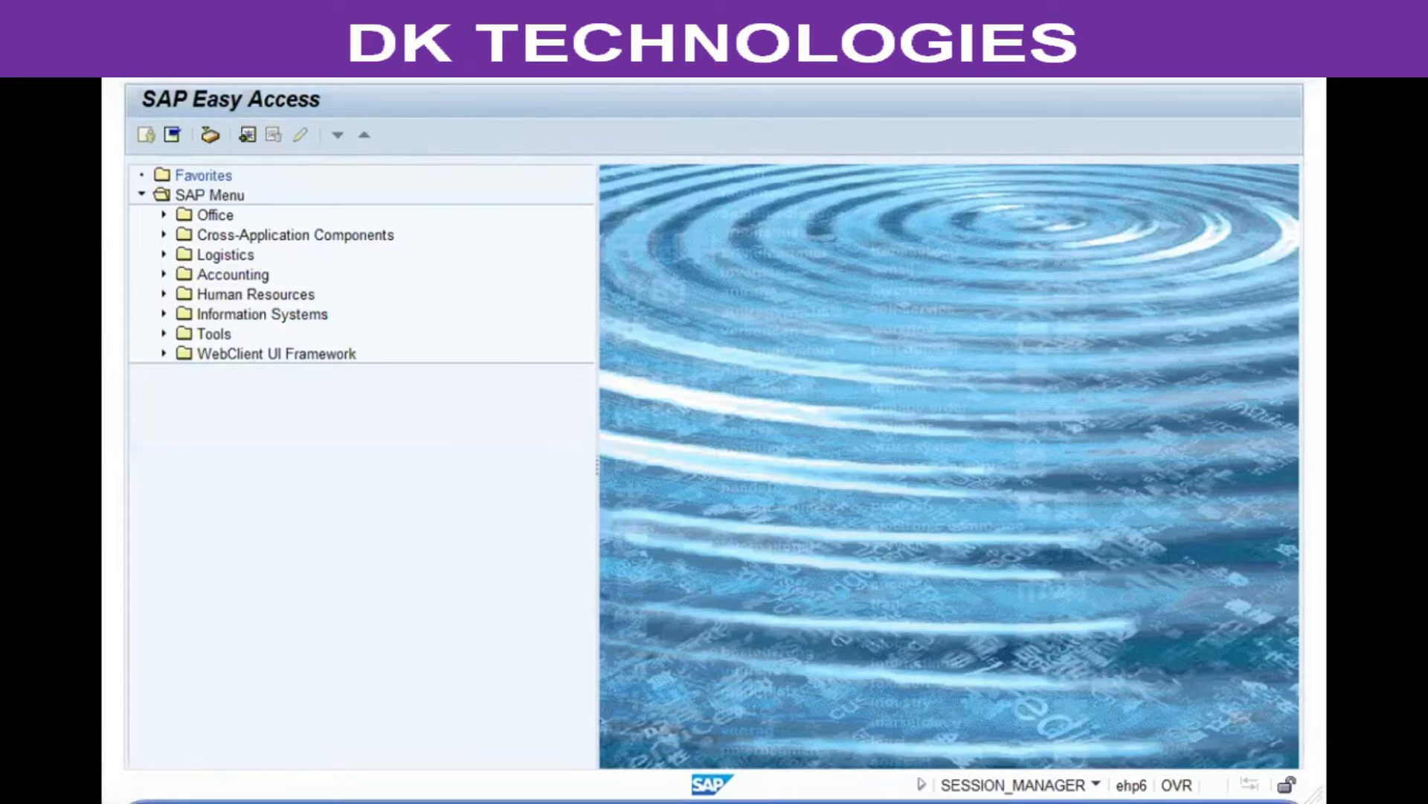
Step: Open Create Purchase Order and collapse the header and item detail sections
key(Return)
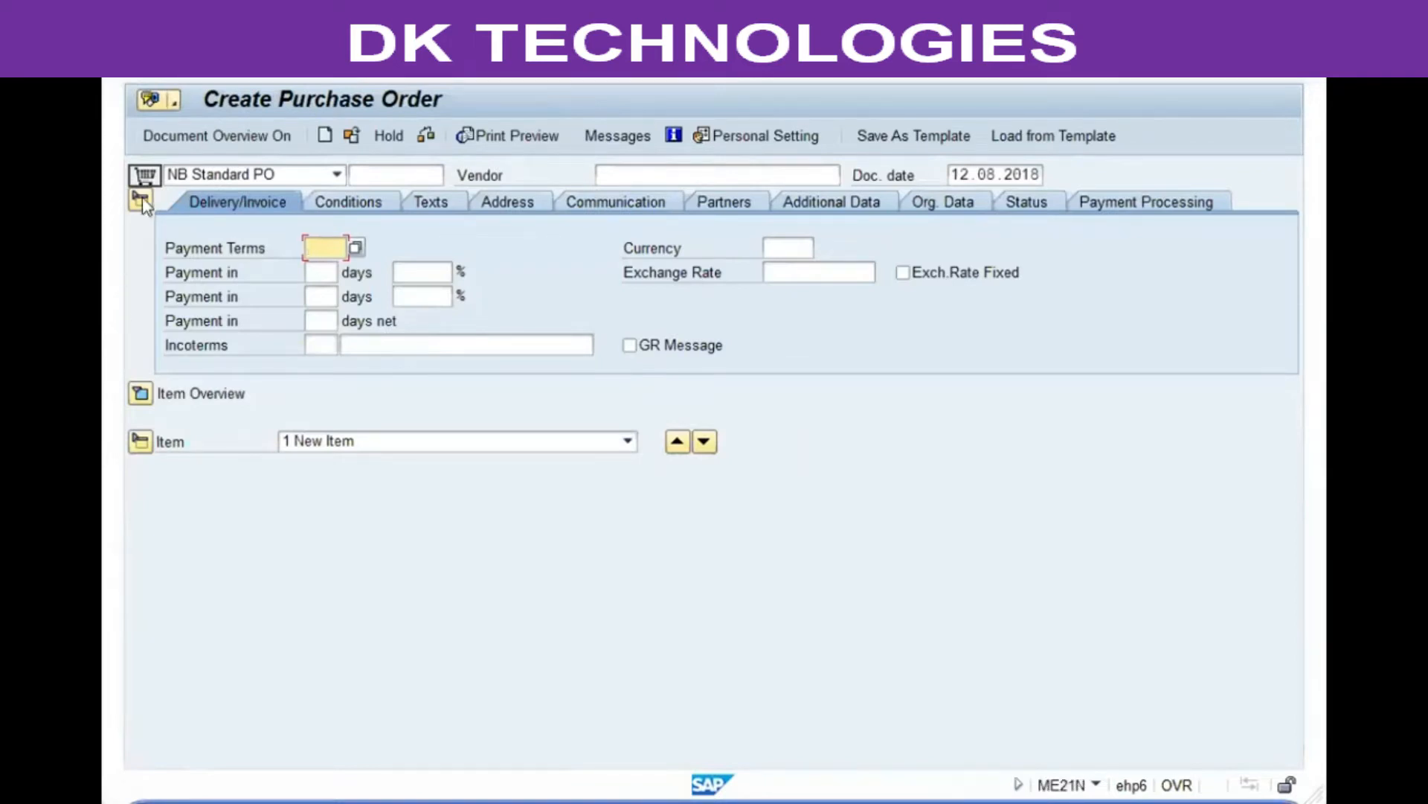
click(141, 196)
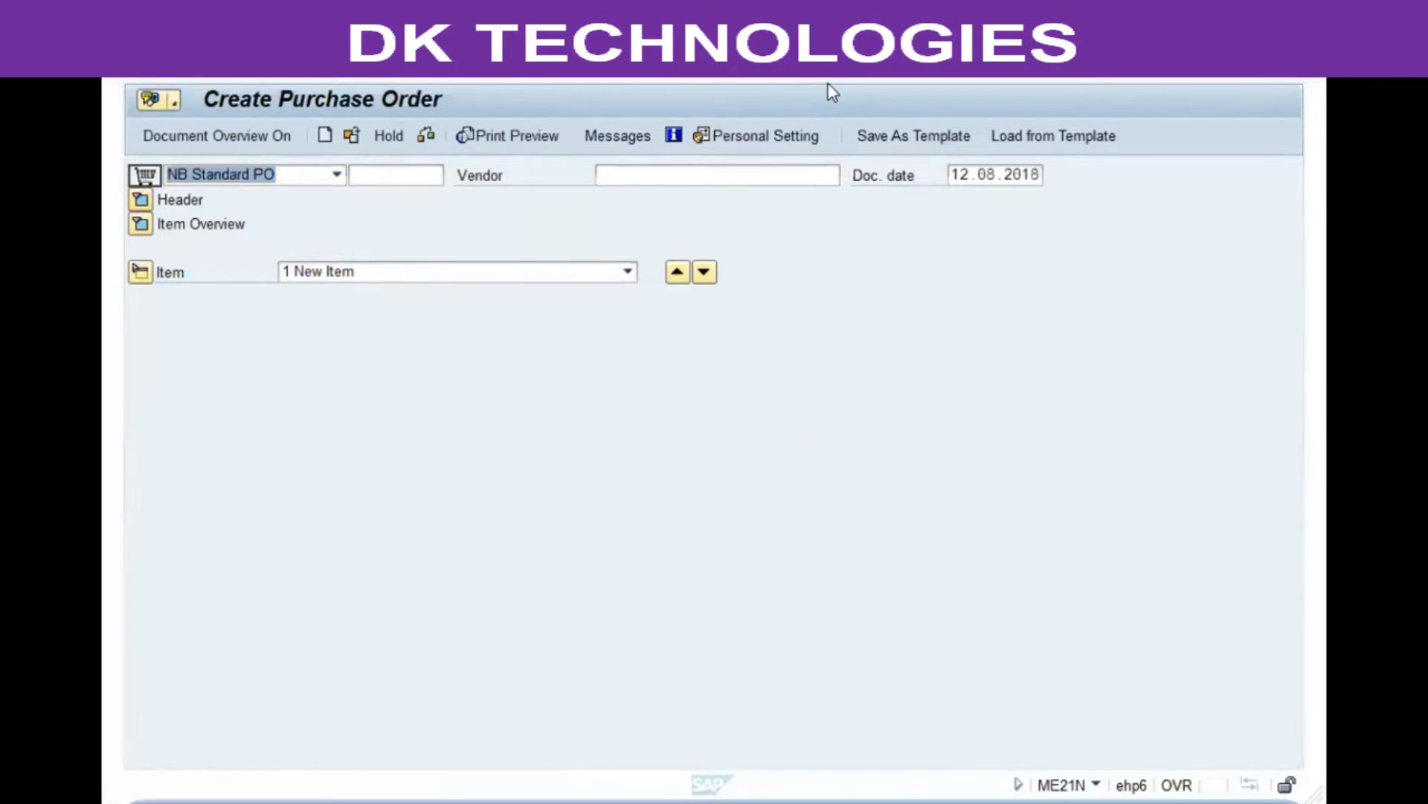
click(140, 272)
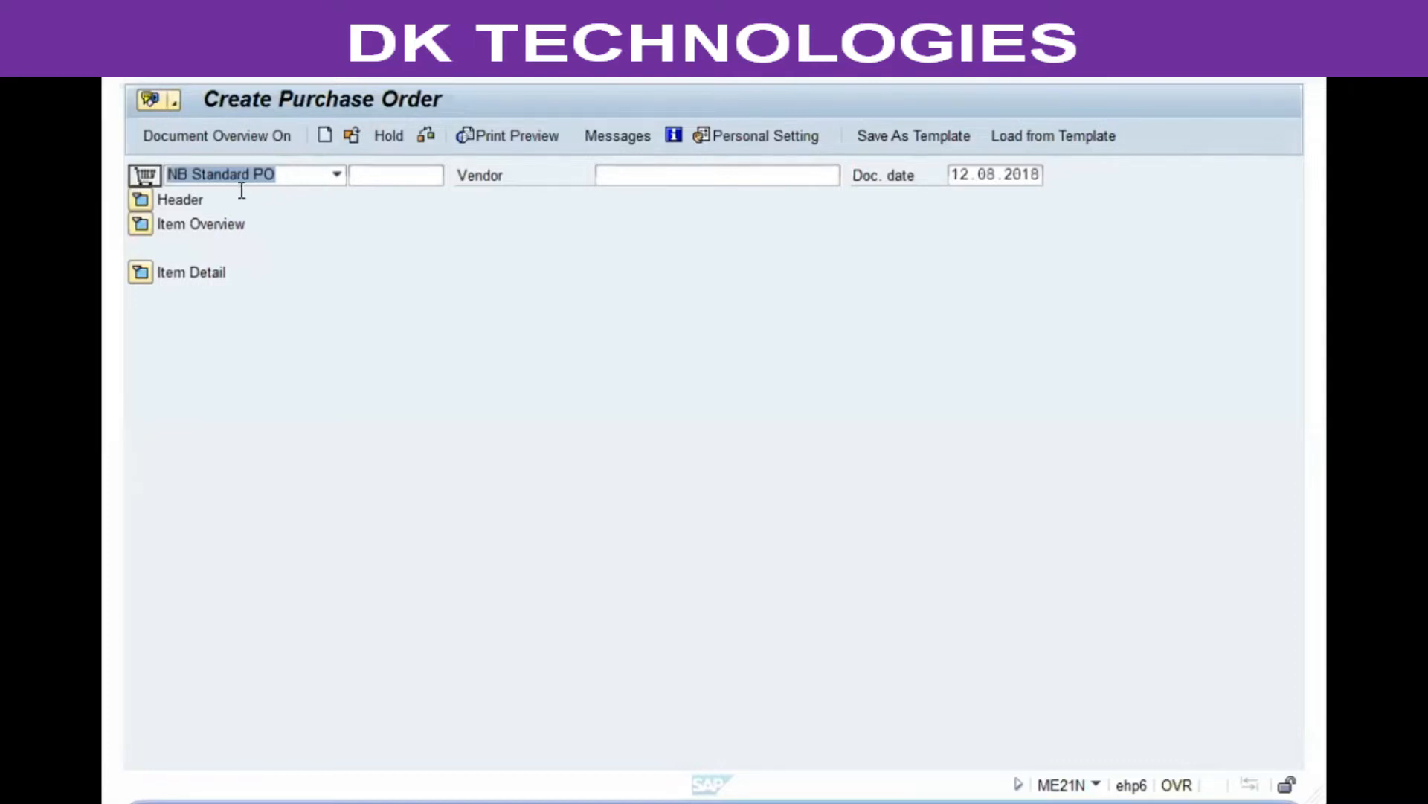
Step: Examine the order type, purchasing document and vendor fields of the purchase order
click(397, 168)
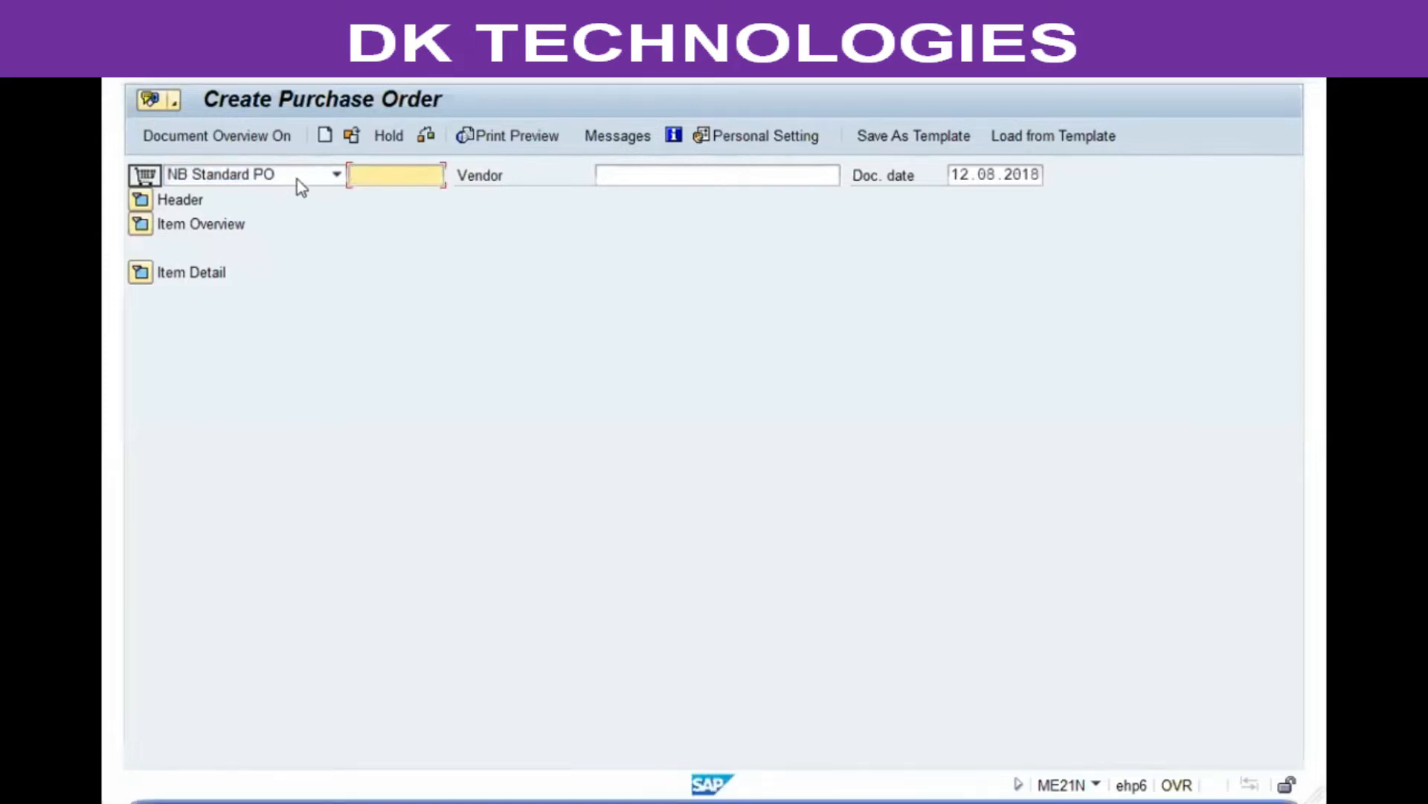
click(337, 175)
click(333, 175)
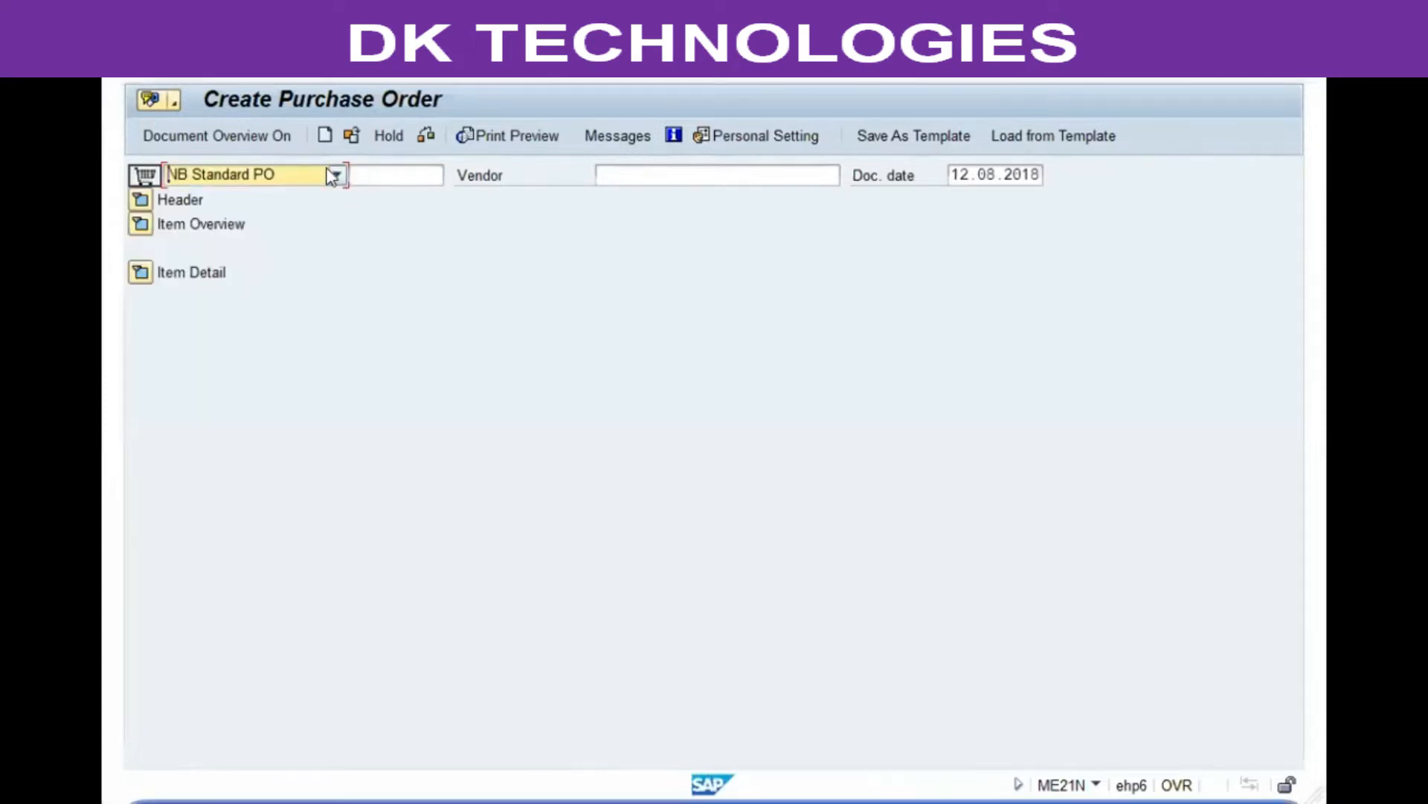
click(385, 172)
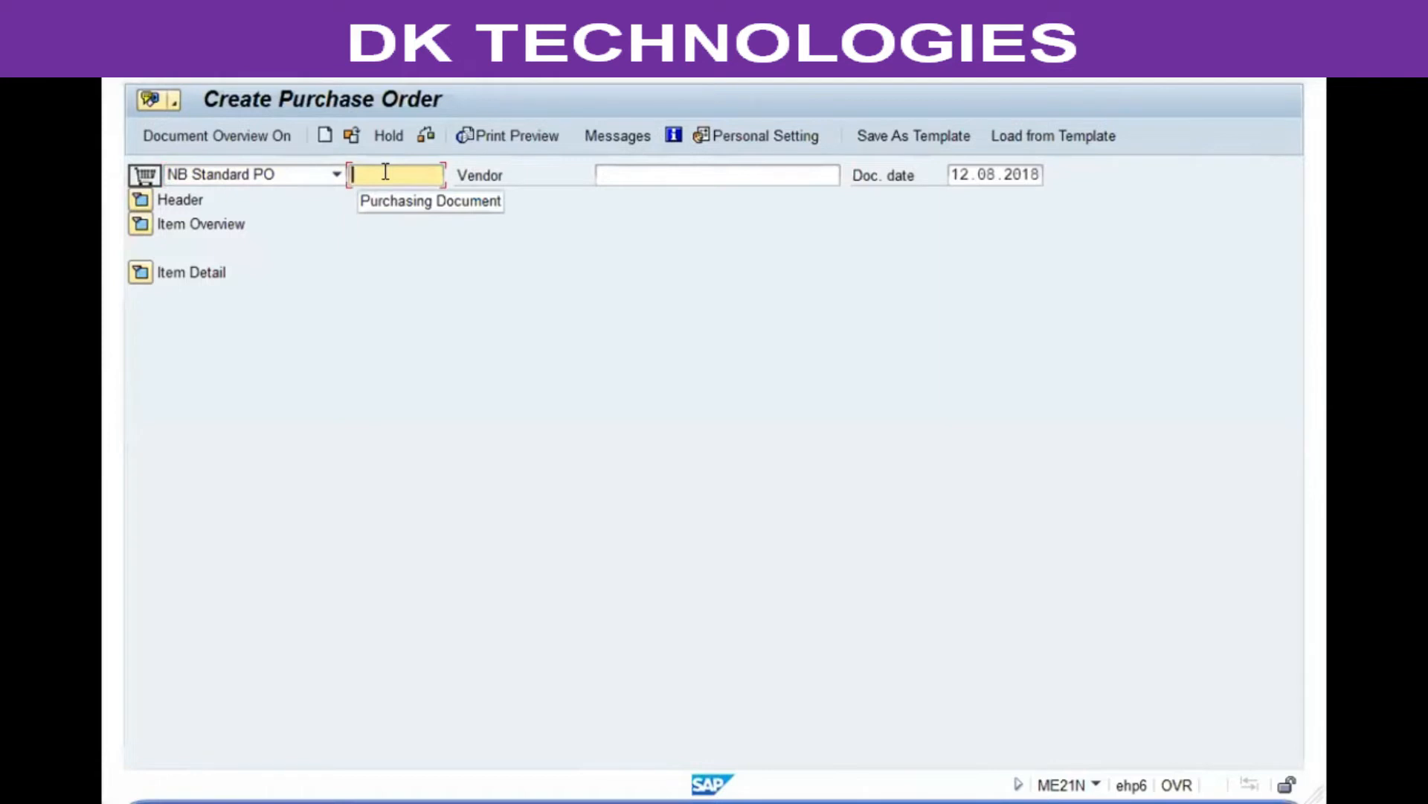
click(759, 136)
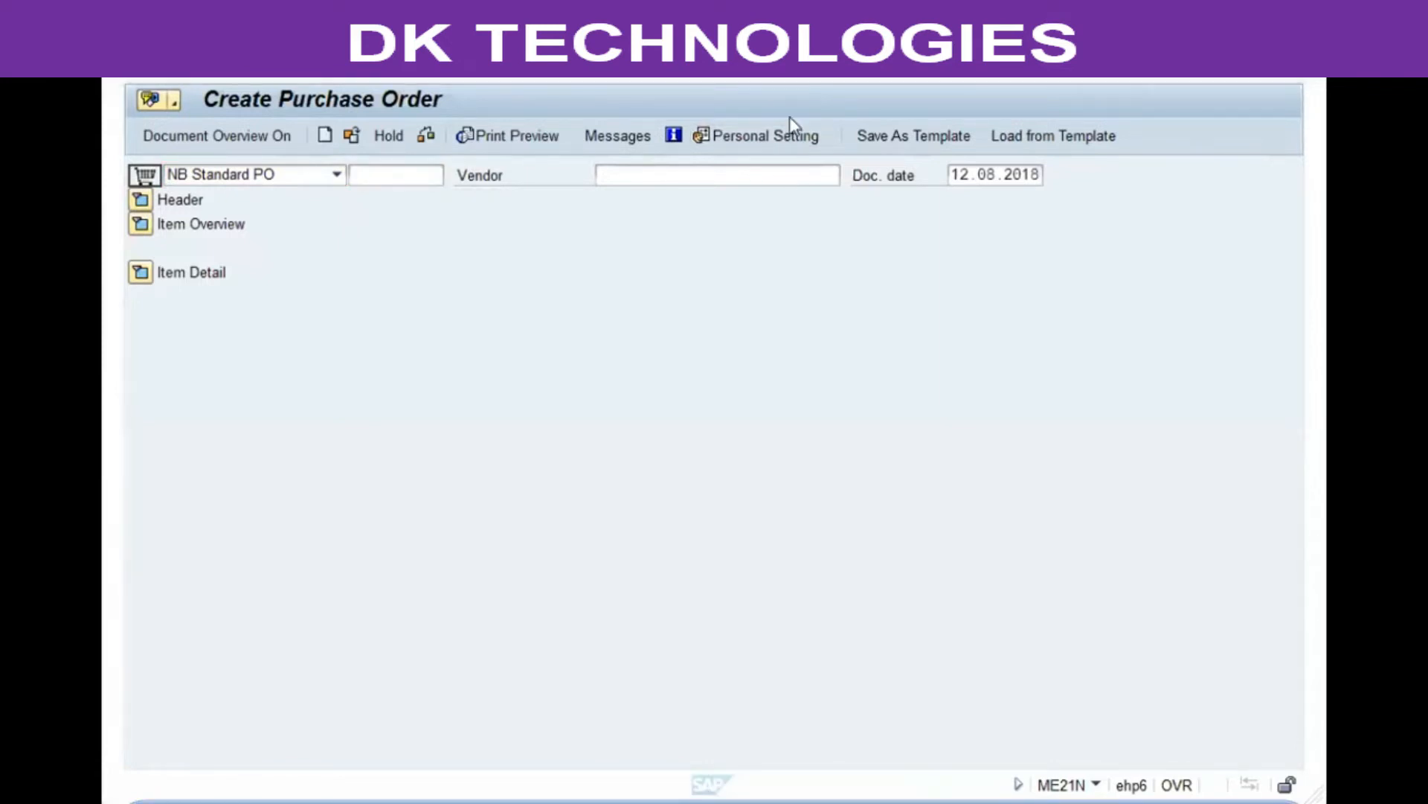
click(774, 180)
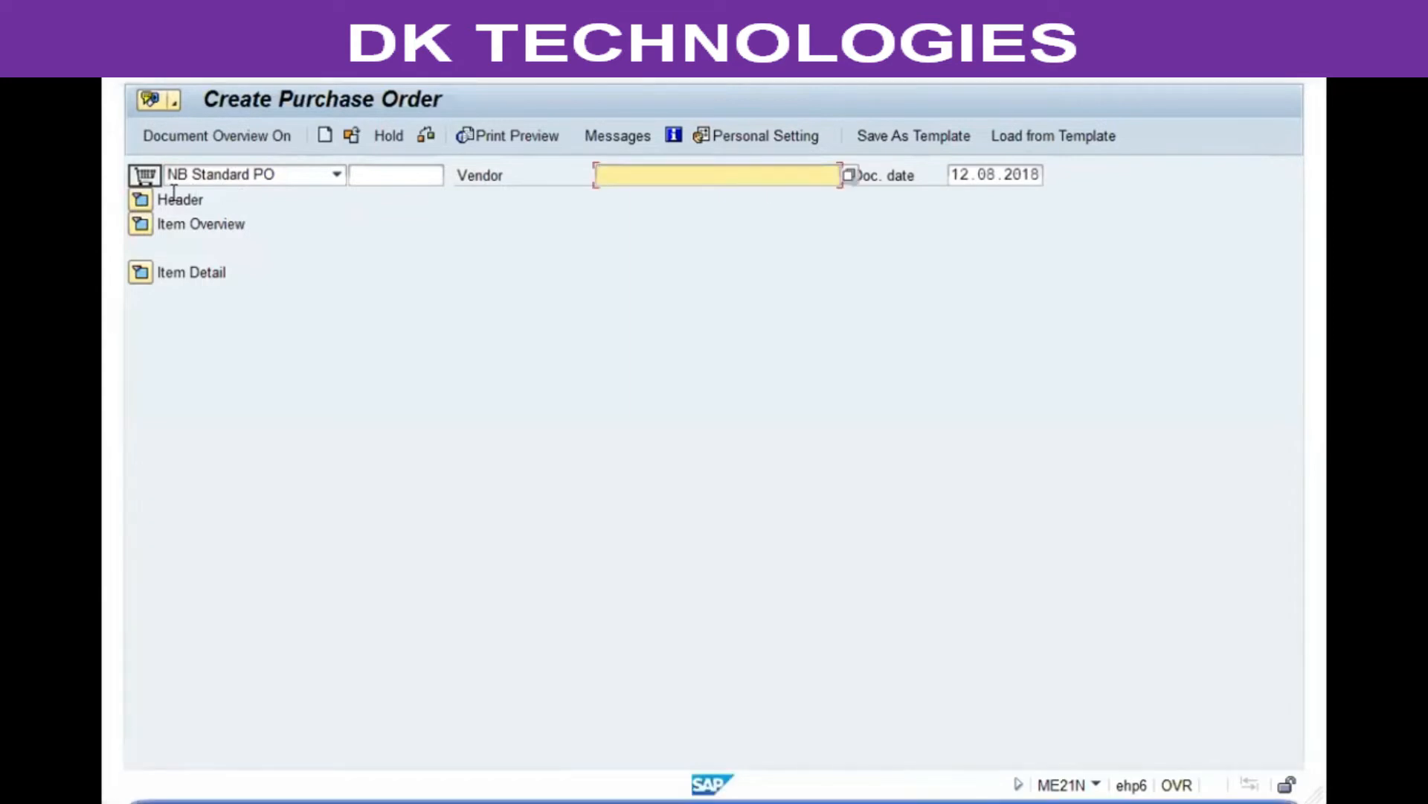
click(140, 199)
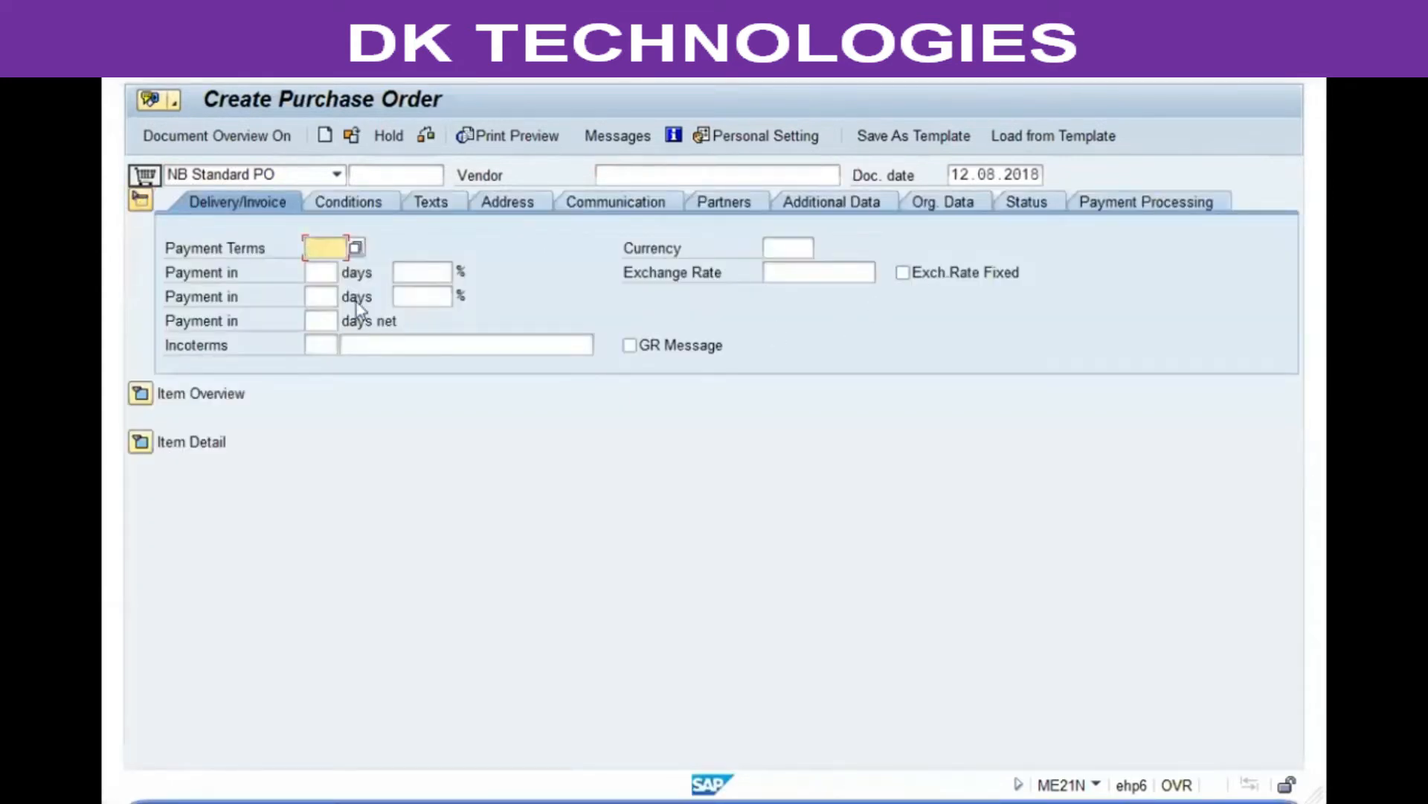
click(140, 199)
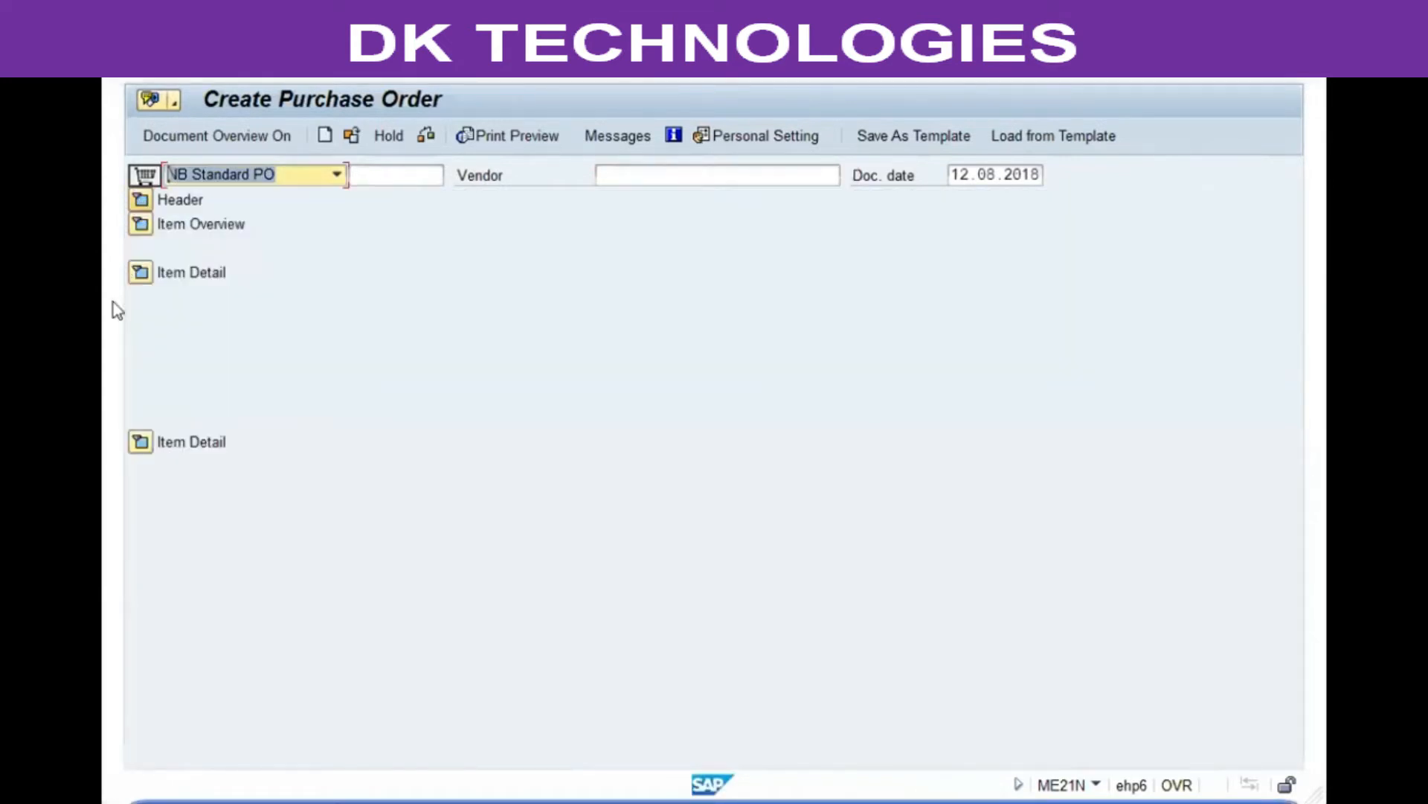
click(140, 224)
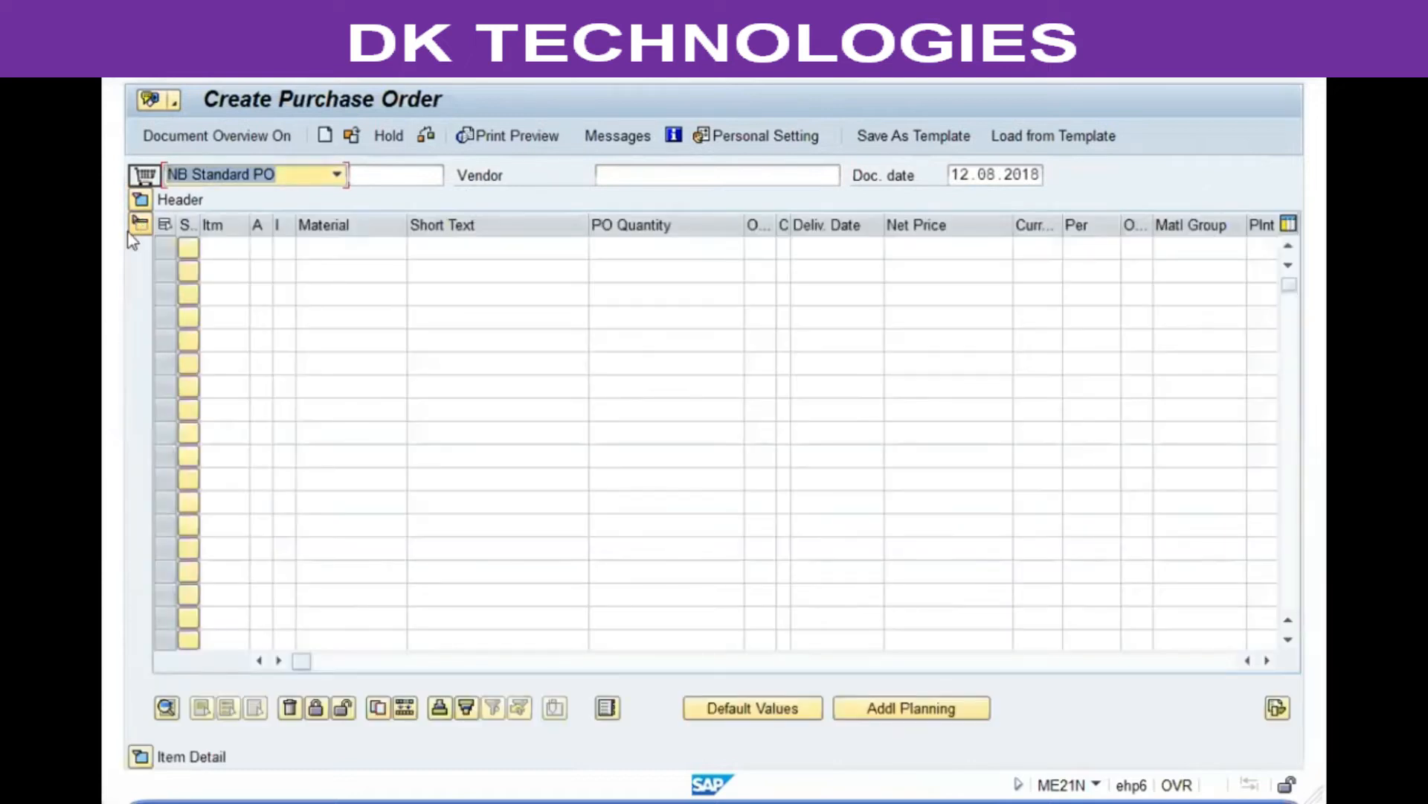
click(134, 225)
click(143, 273)
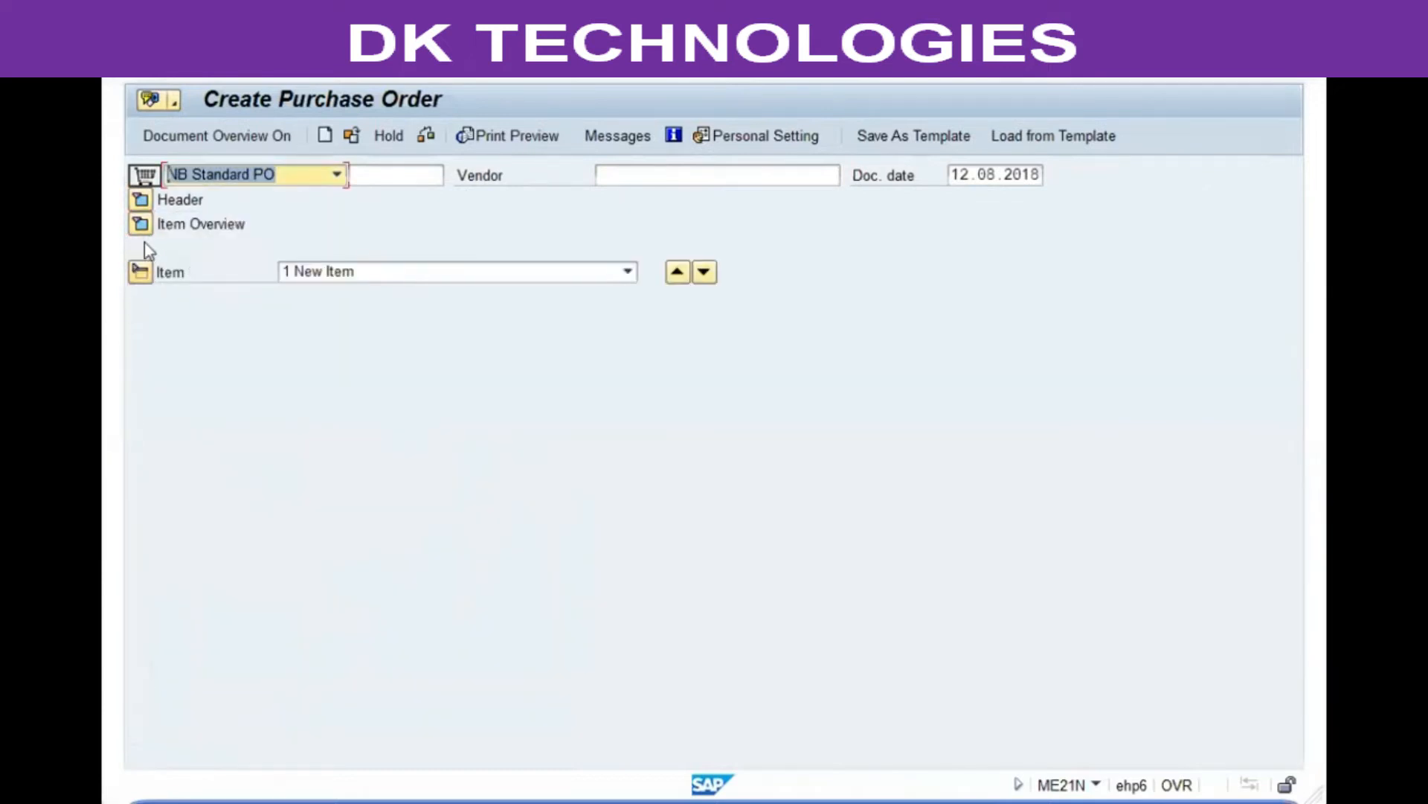
click(140, 272)
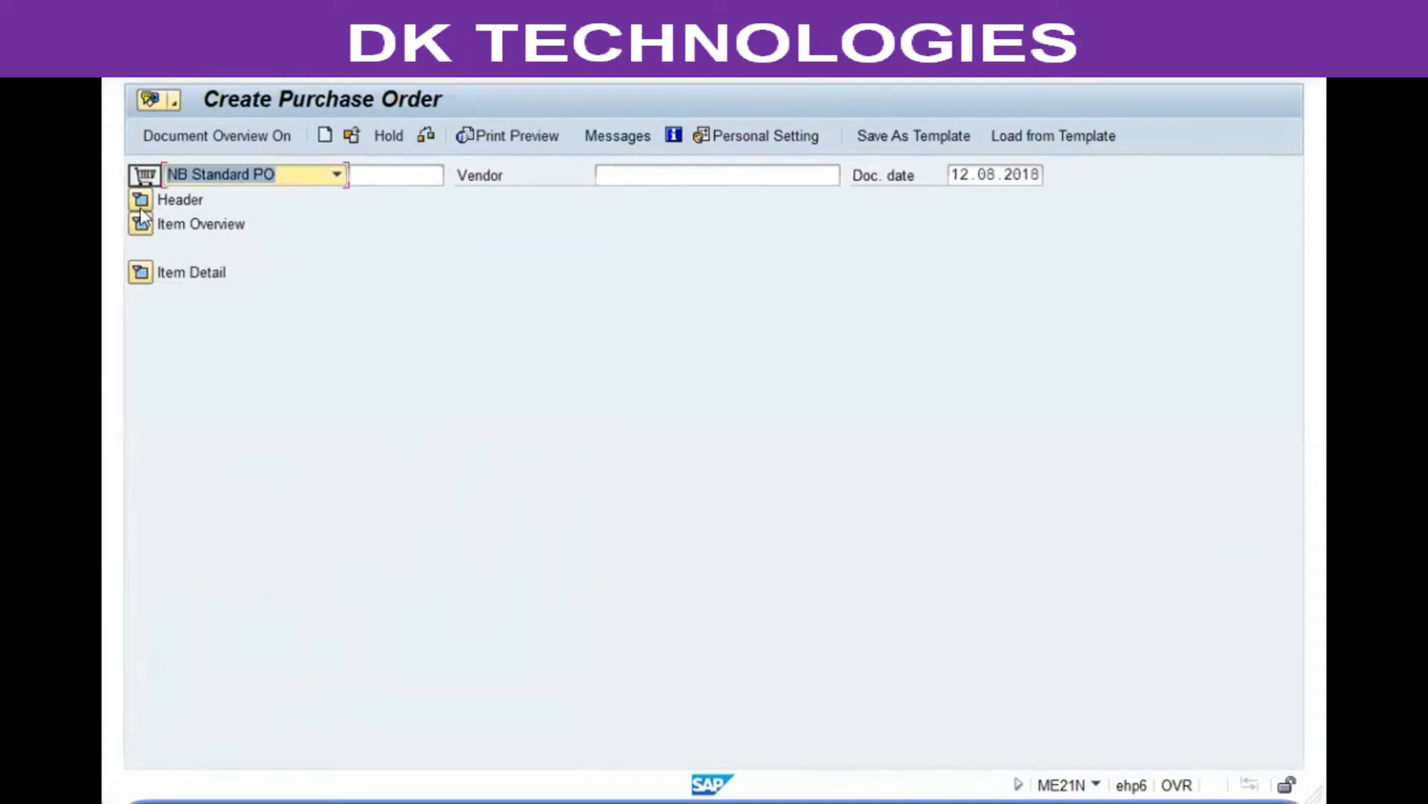
Step: Expand the item overview, switch on the document overview and choose to list requests for quotations
click(140, 221)
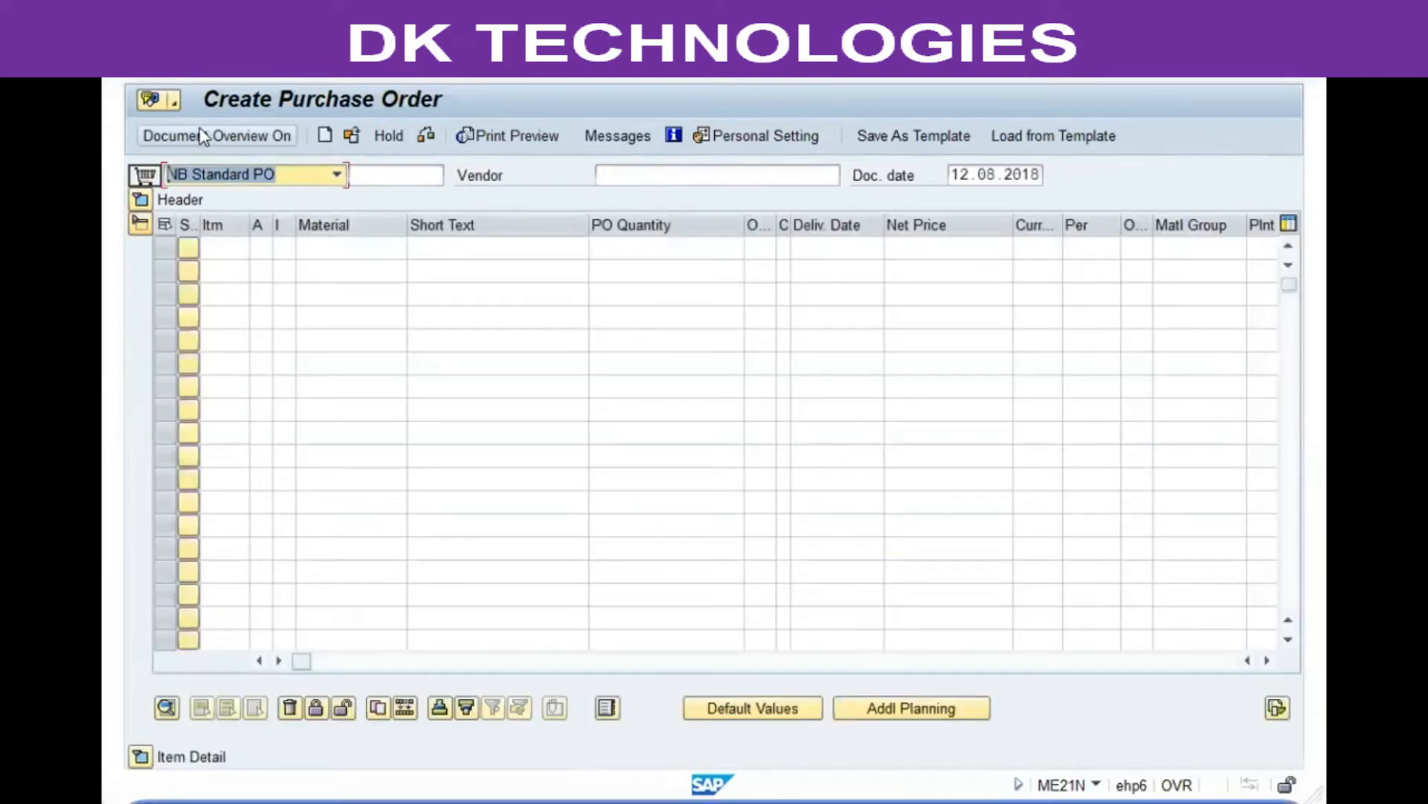
click(199, 136)
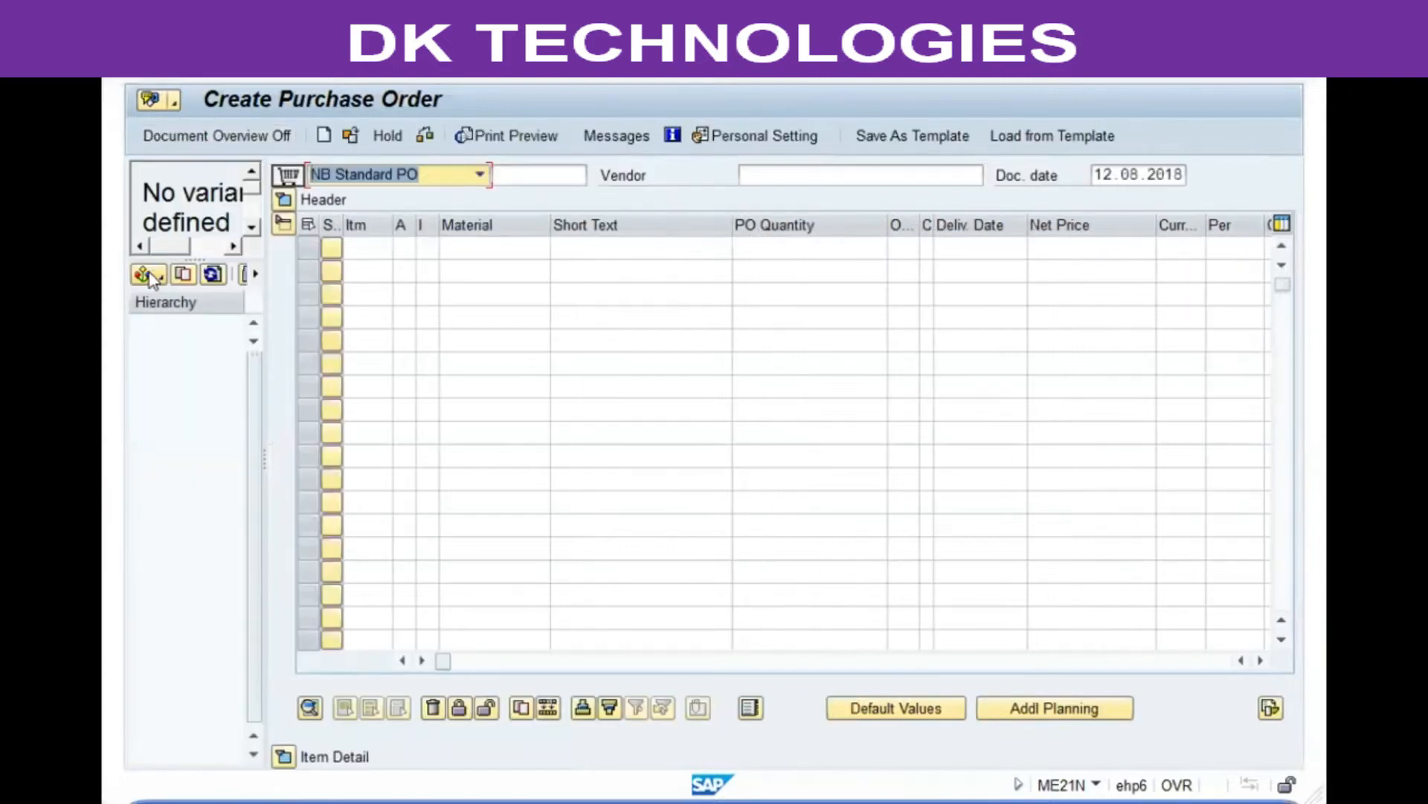
click(148, 275)
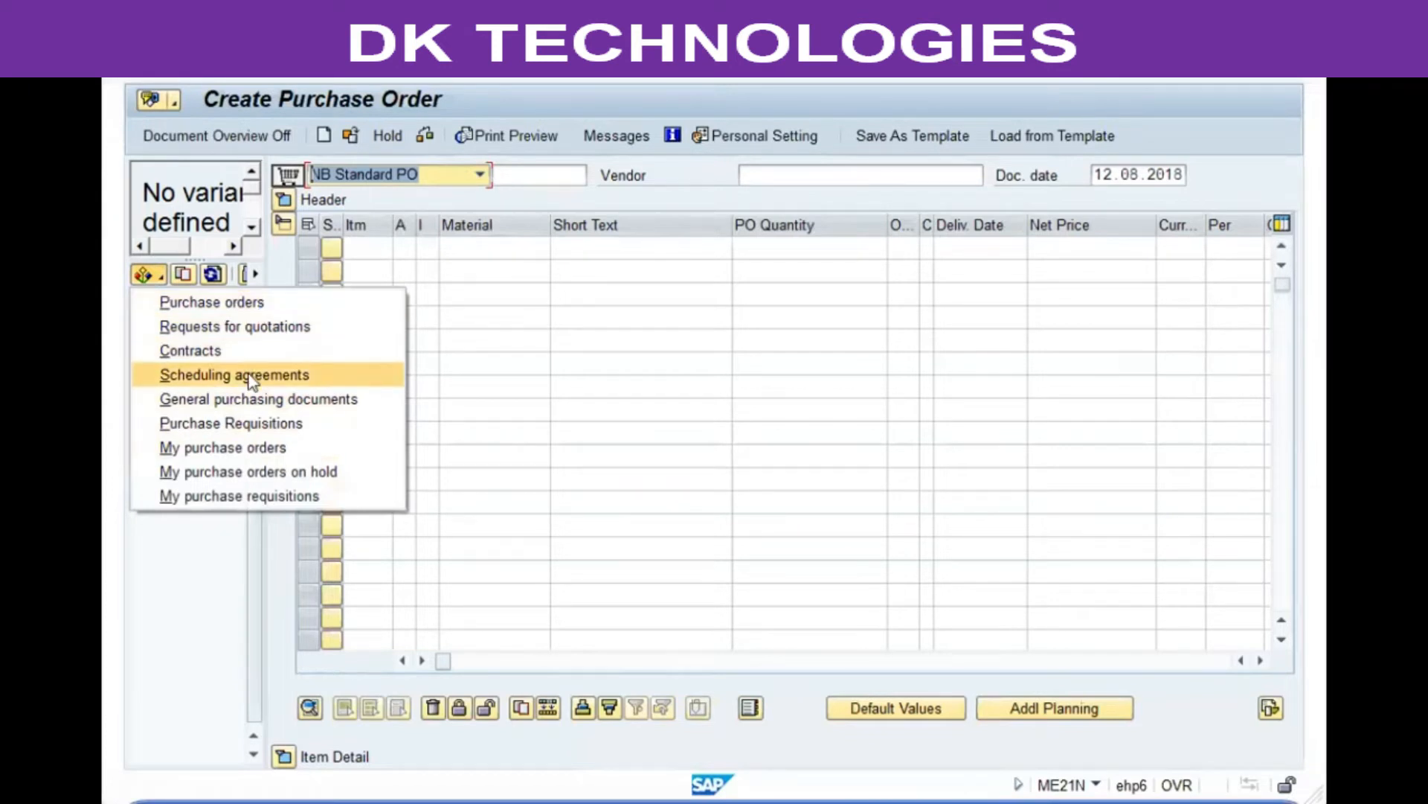
click(214, 326)
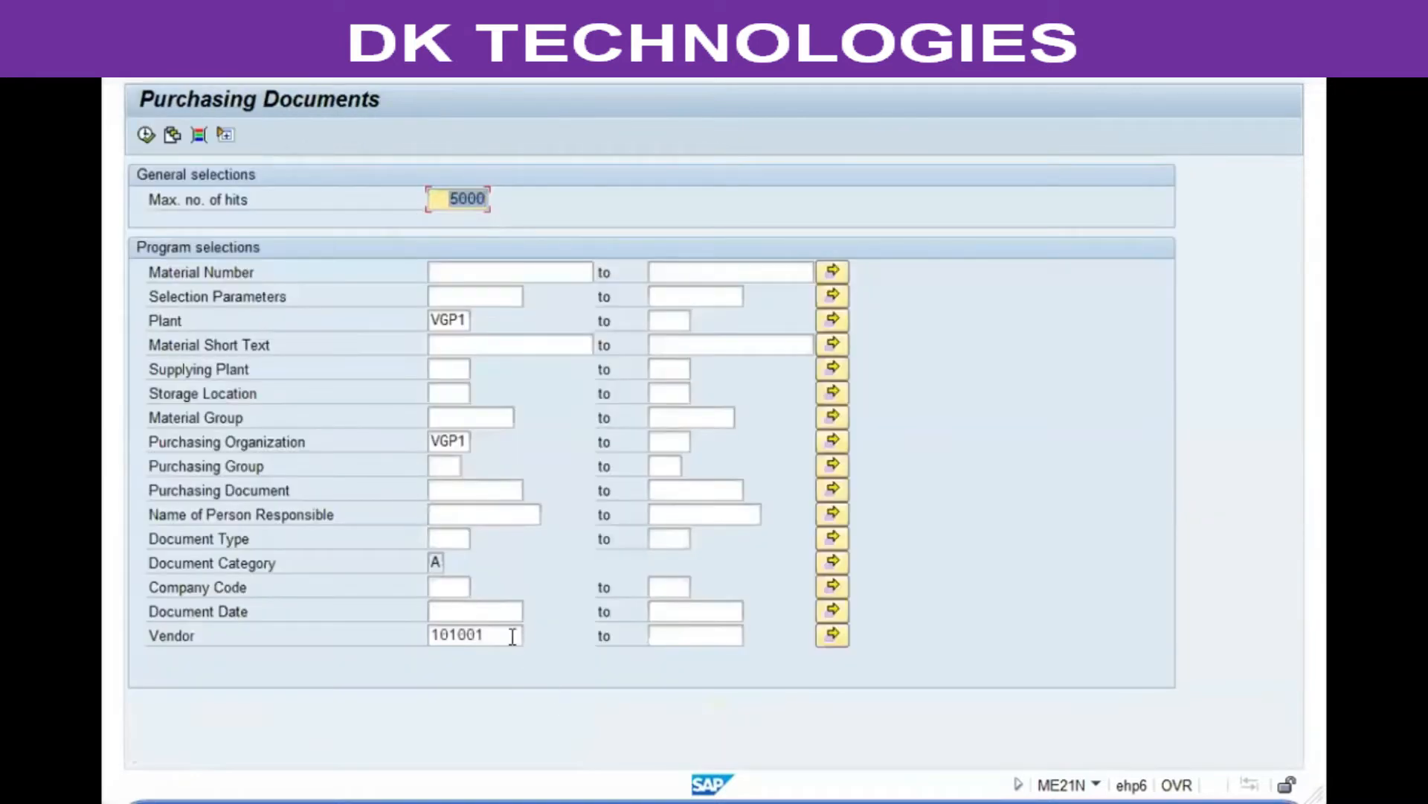
Step: Clear the vendor and plant selections and run the RFQ search for purchasing organization VGP1
click(512, 637)
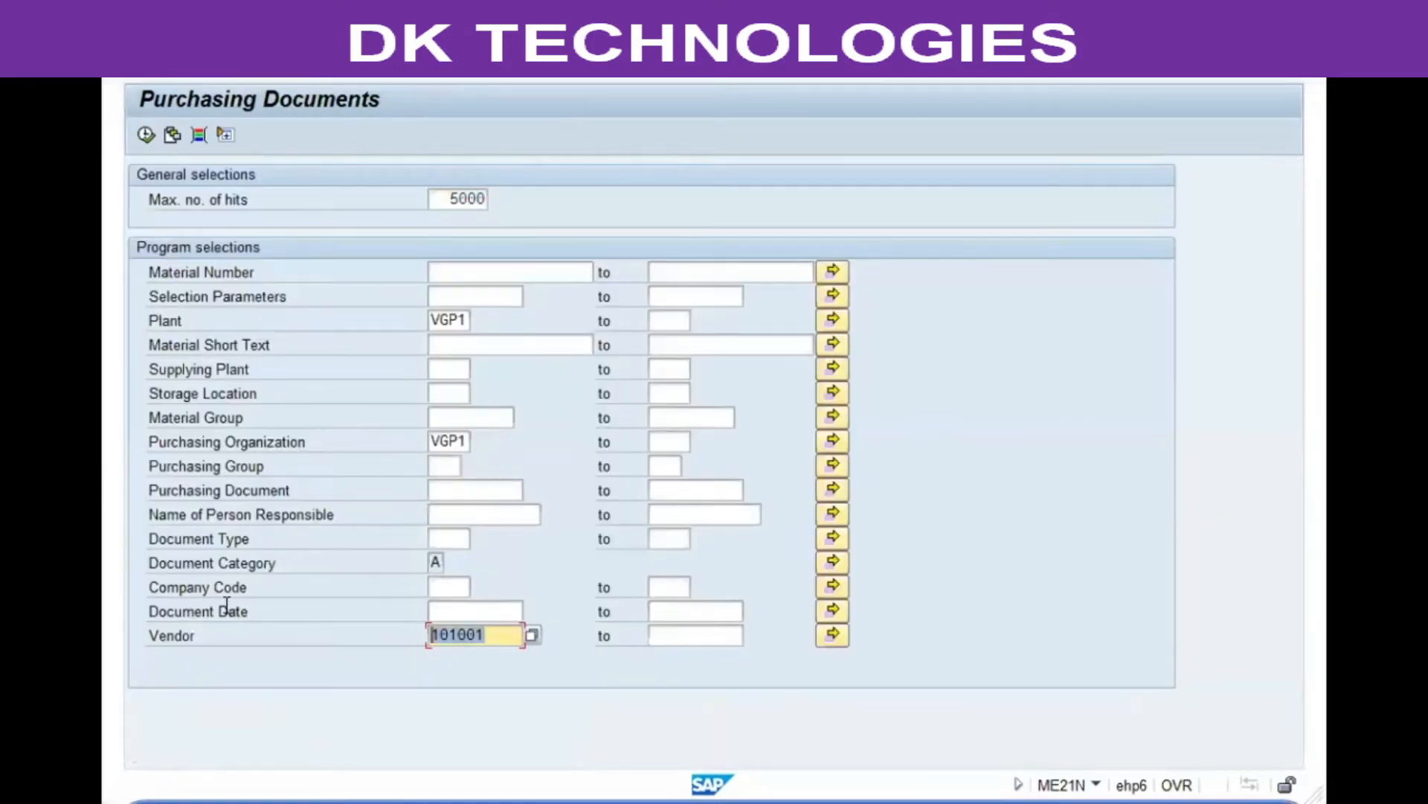
key(Delete)
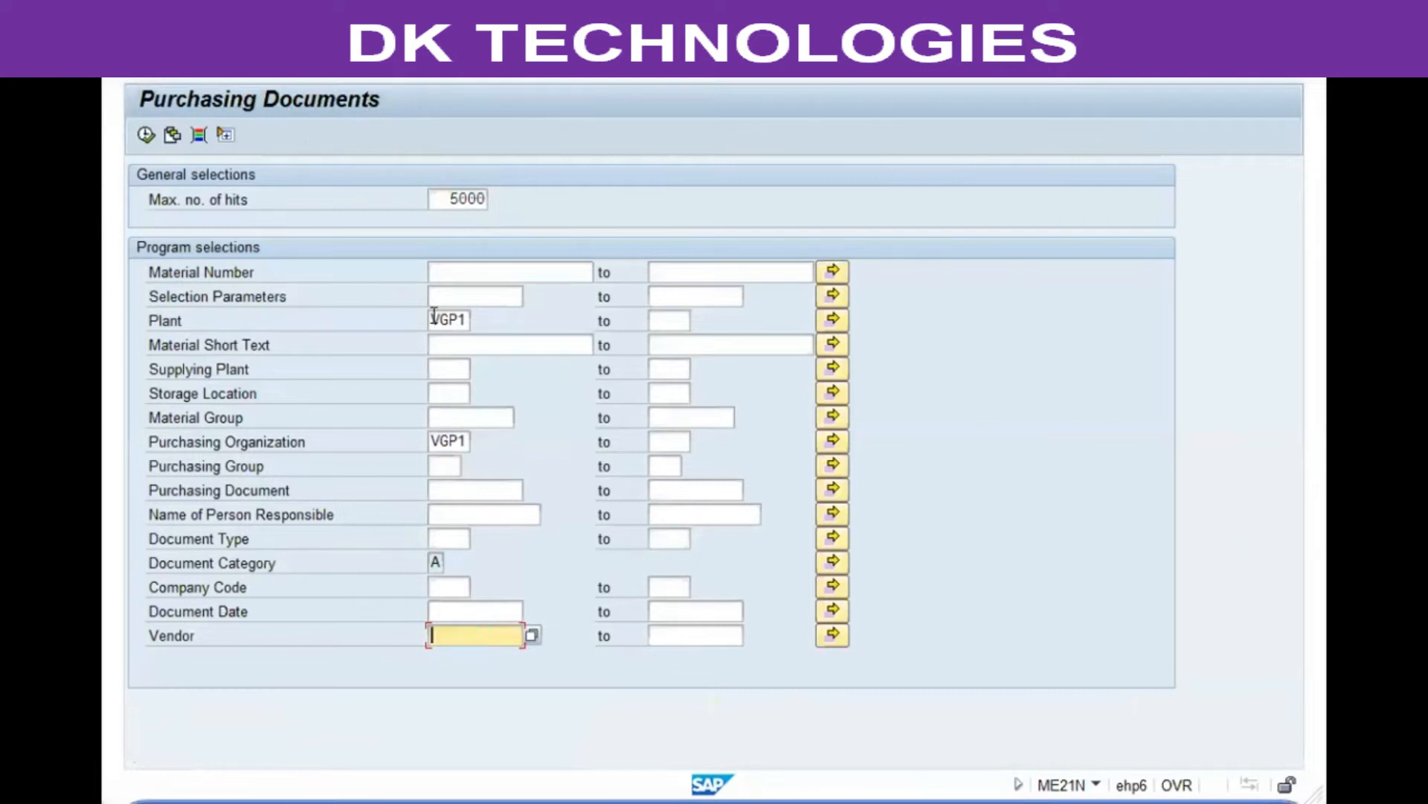
click(433, 316)
key(Delete)
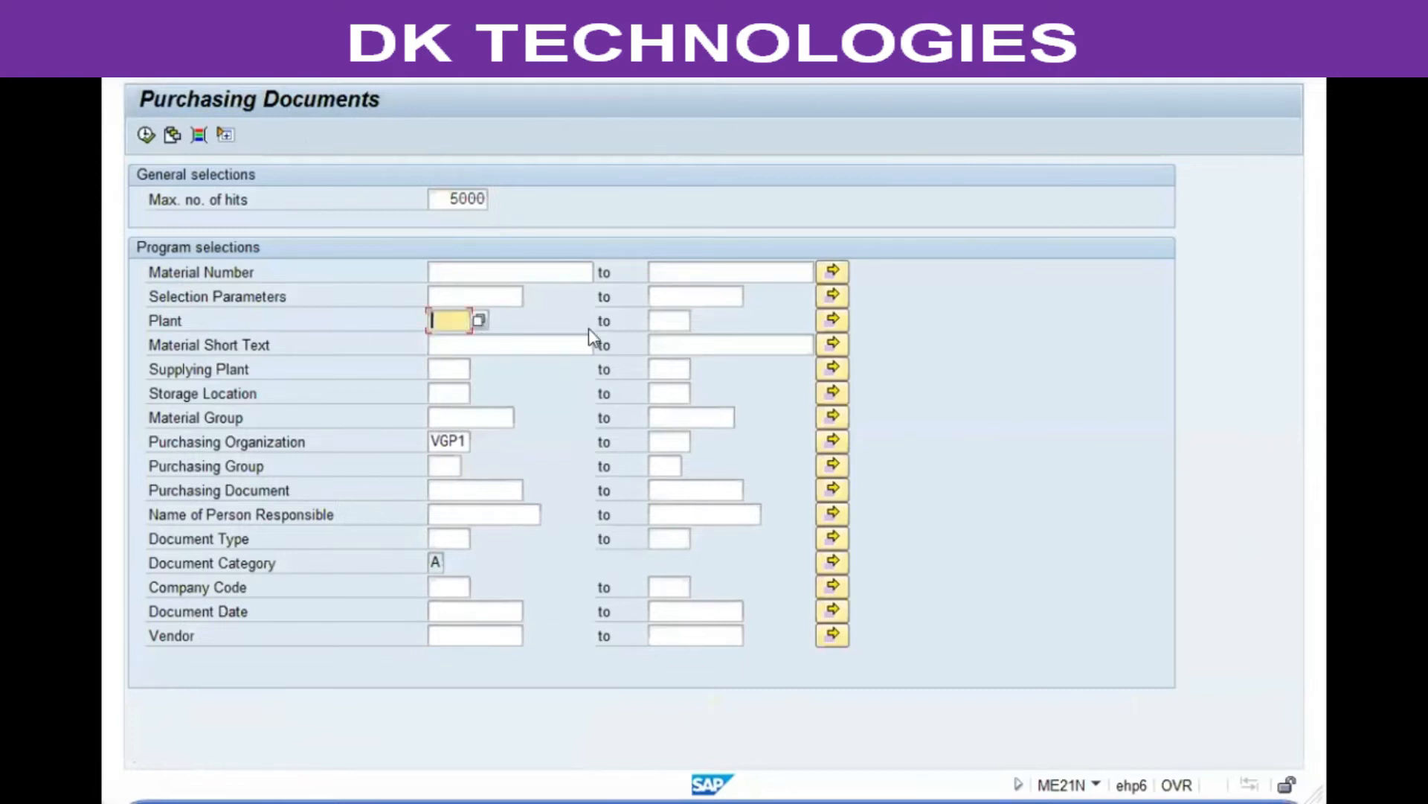
click(449, 439)
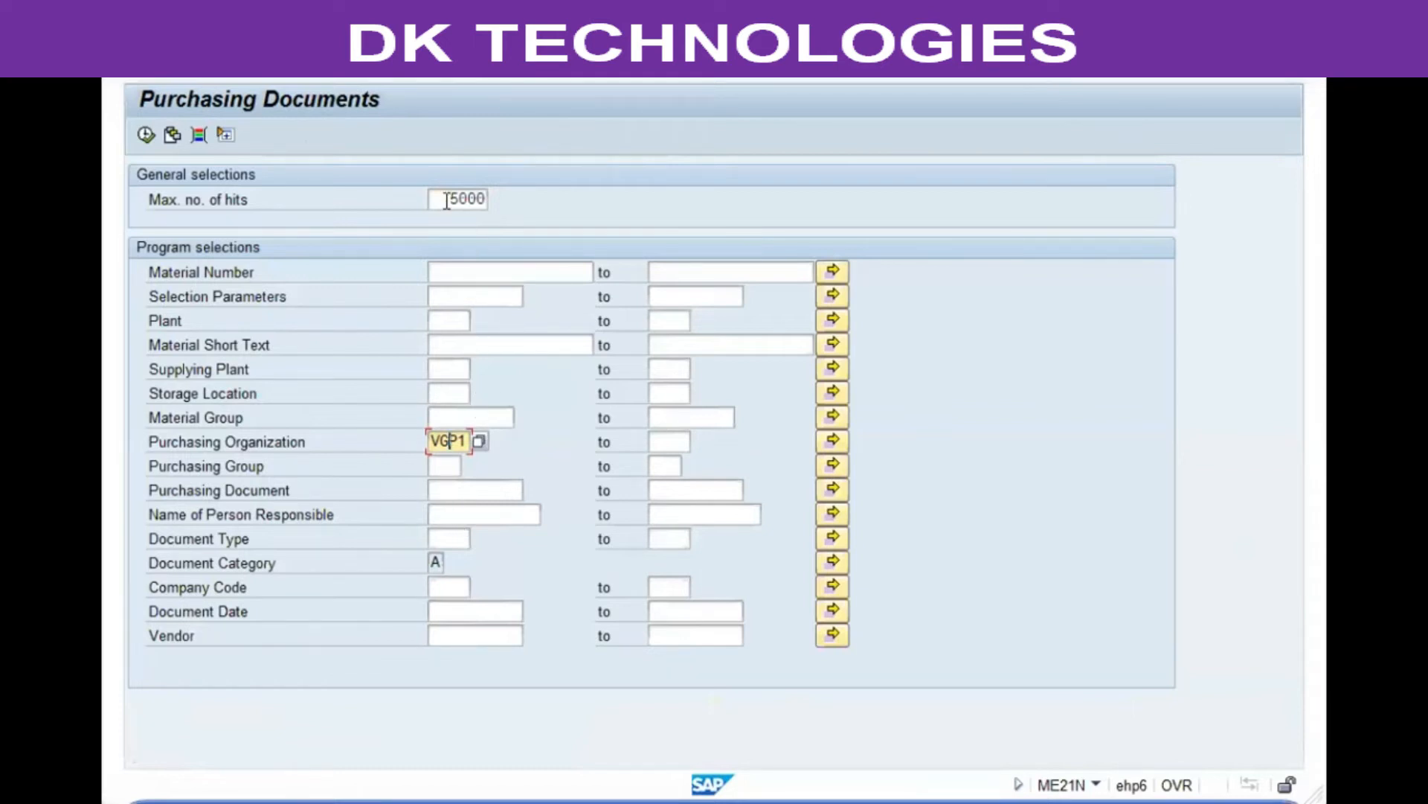
drag(447, 201, 593, 204)
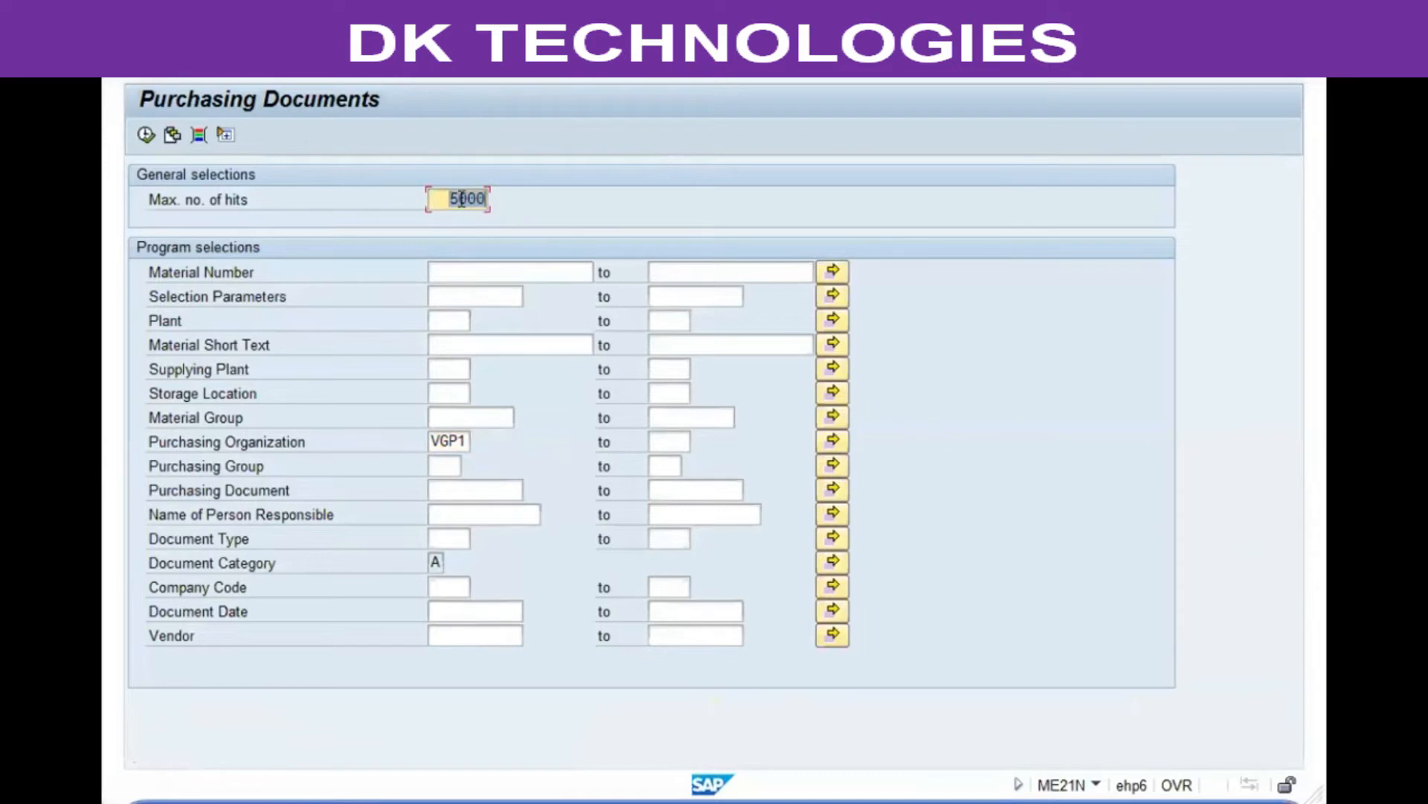
click(154, 136)
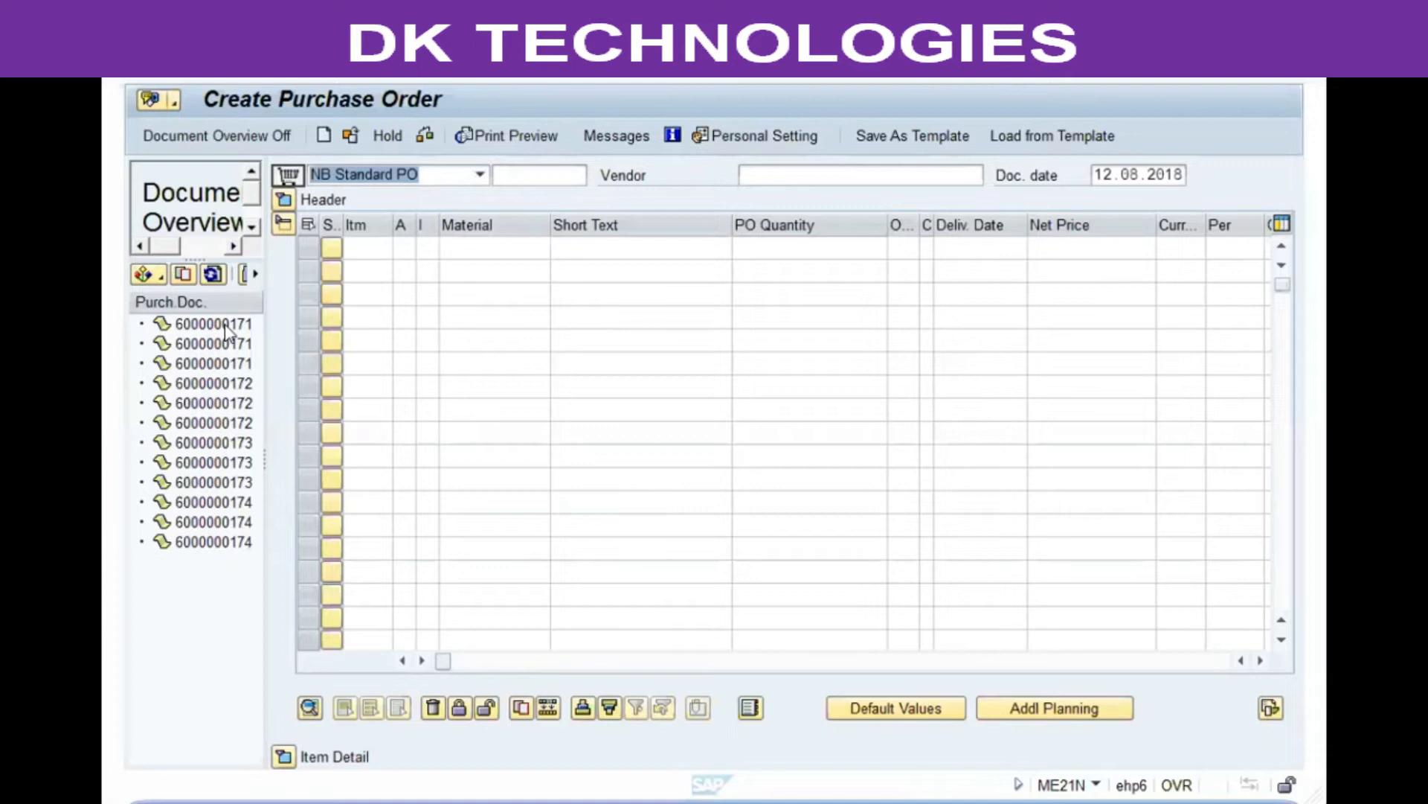
Step: Browse the listed quotation documents in the document overview
click(224, 325)
click(224, 345)
click(224, 365)
click(224, 385)
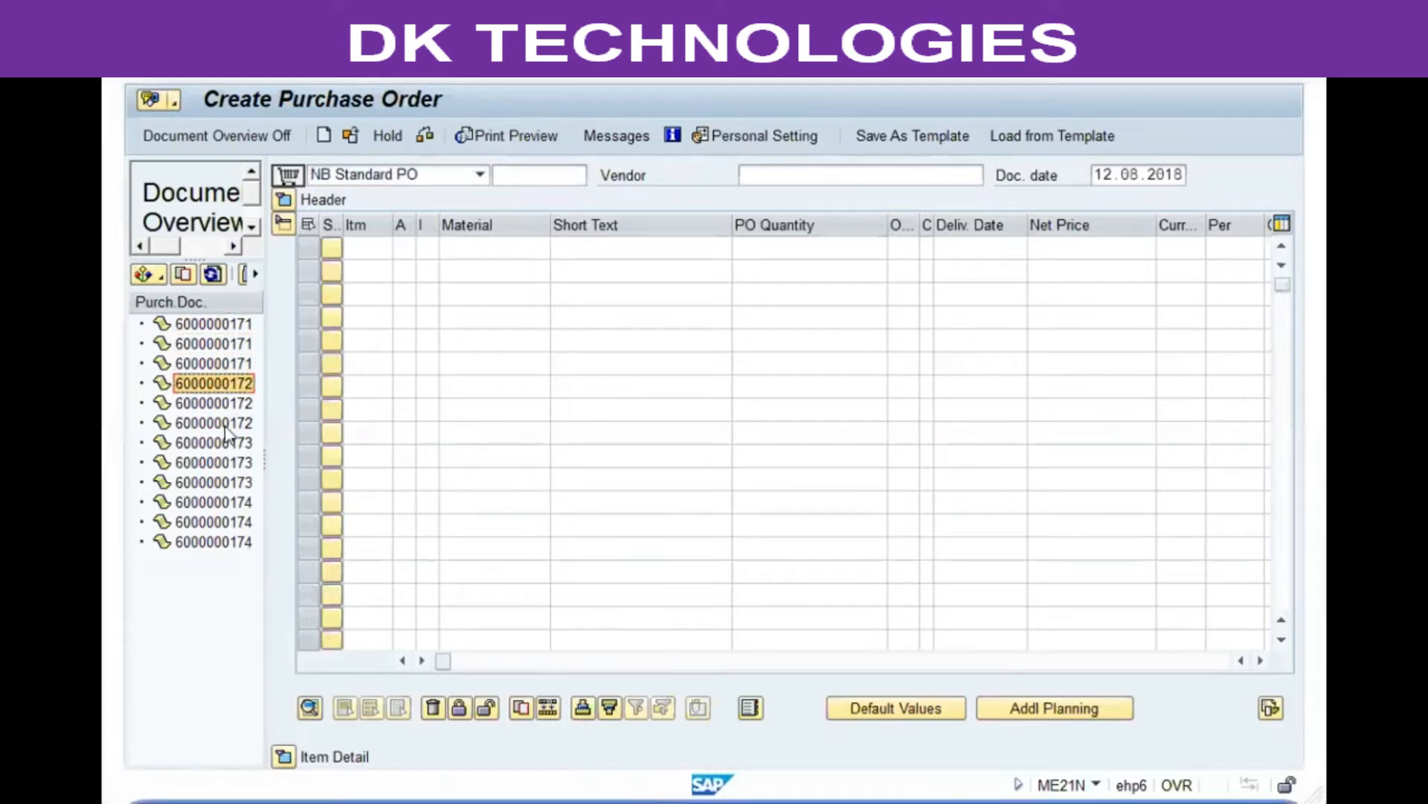
click(225, 447)
click(225, 520)
click(226, 533)
click(224, 508)
click(223, 517)
click(224, 535)
click(220, 463)
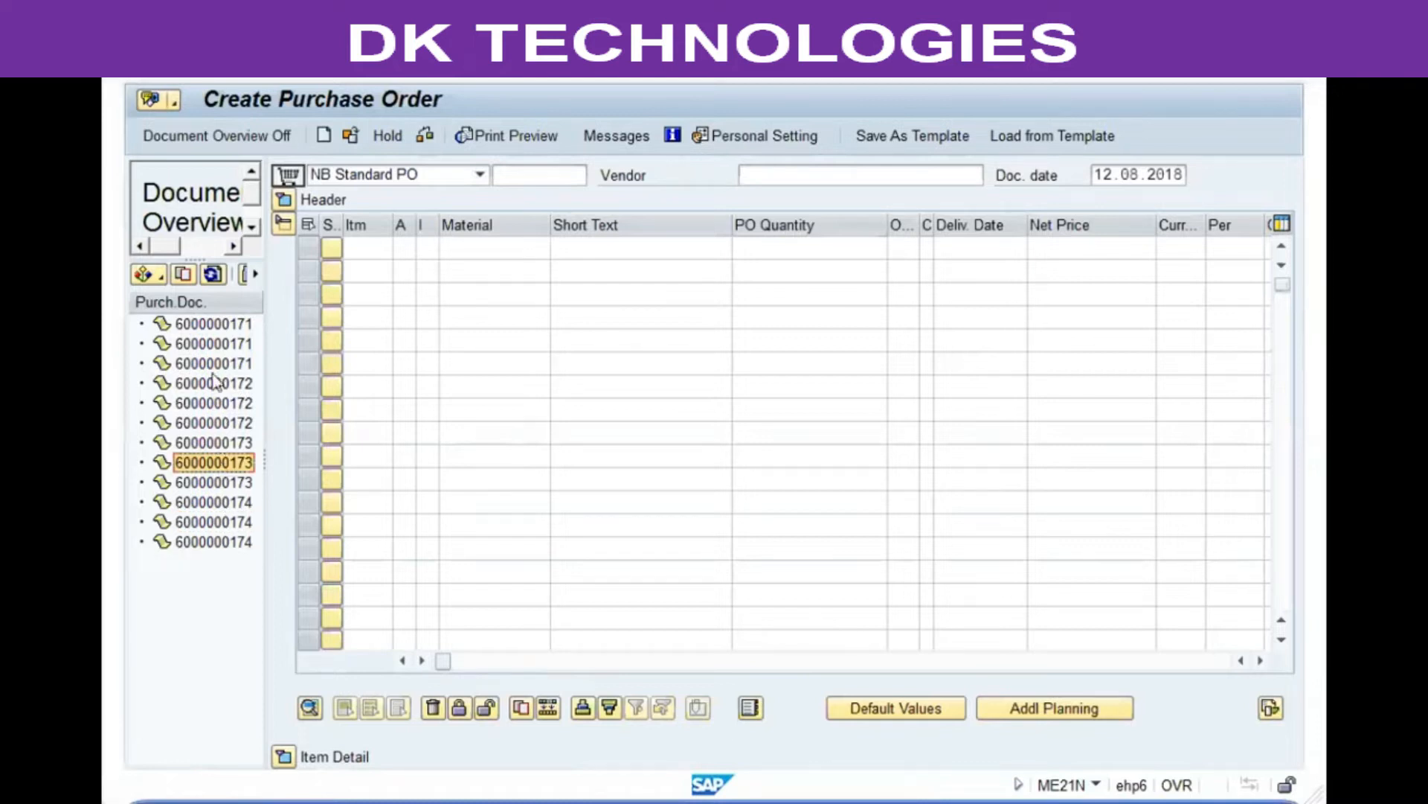
click(216, 363)
click(218, 323)
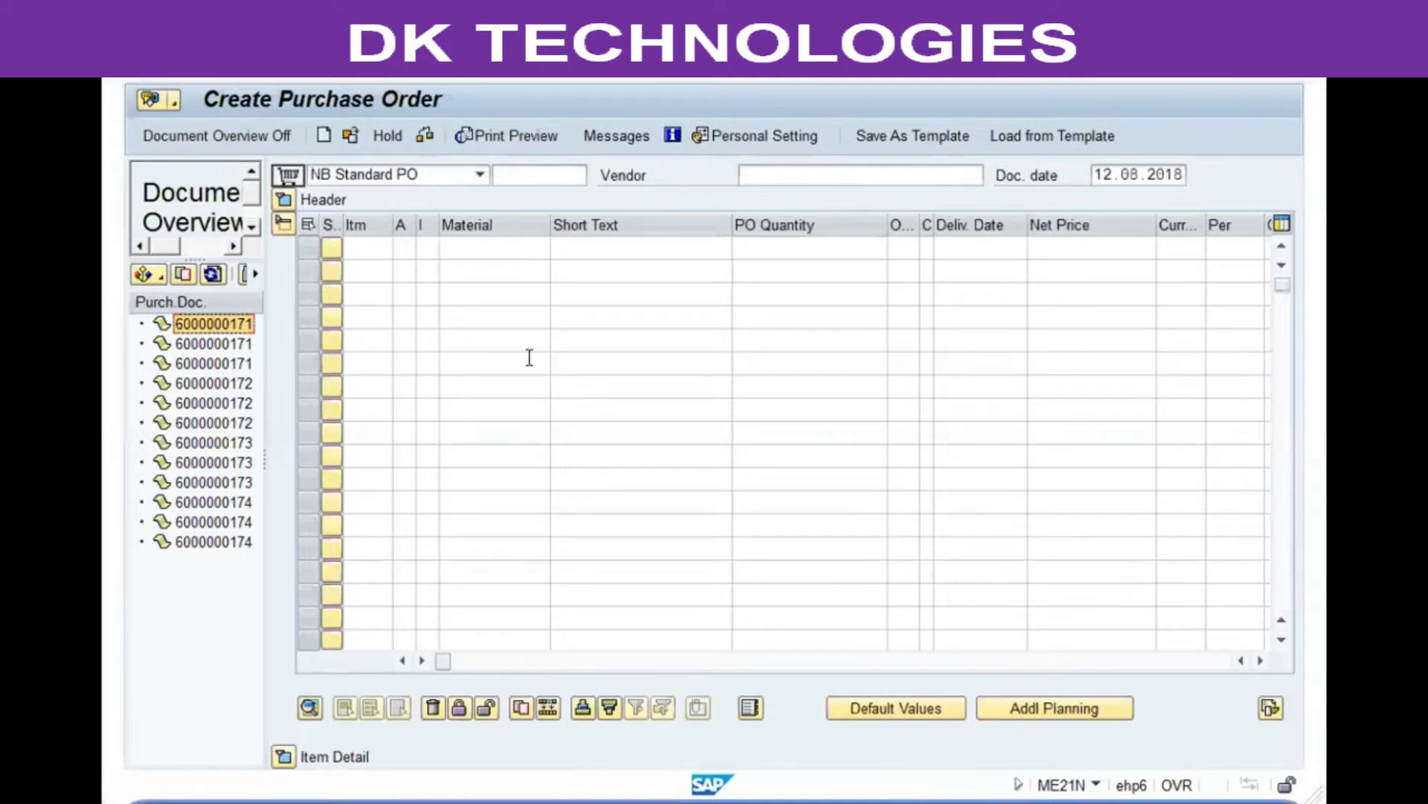
click(184, 276)
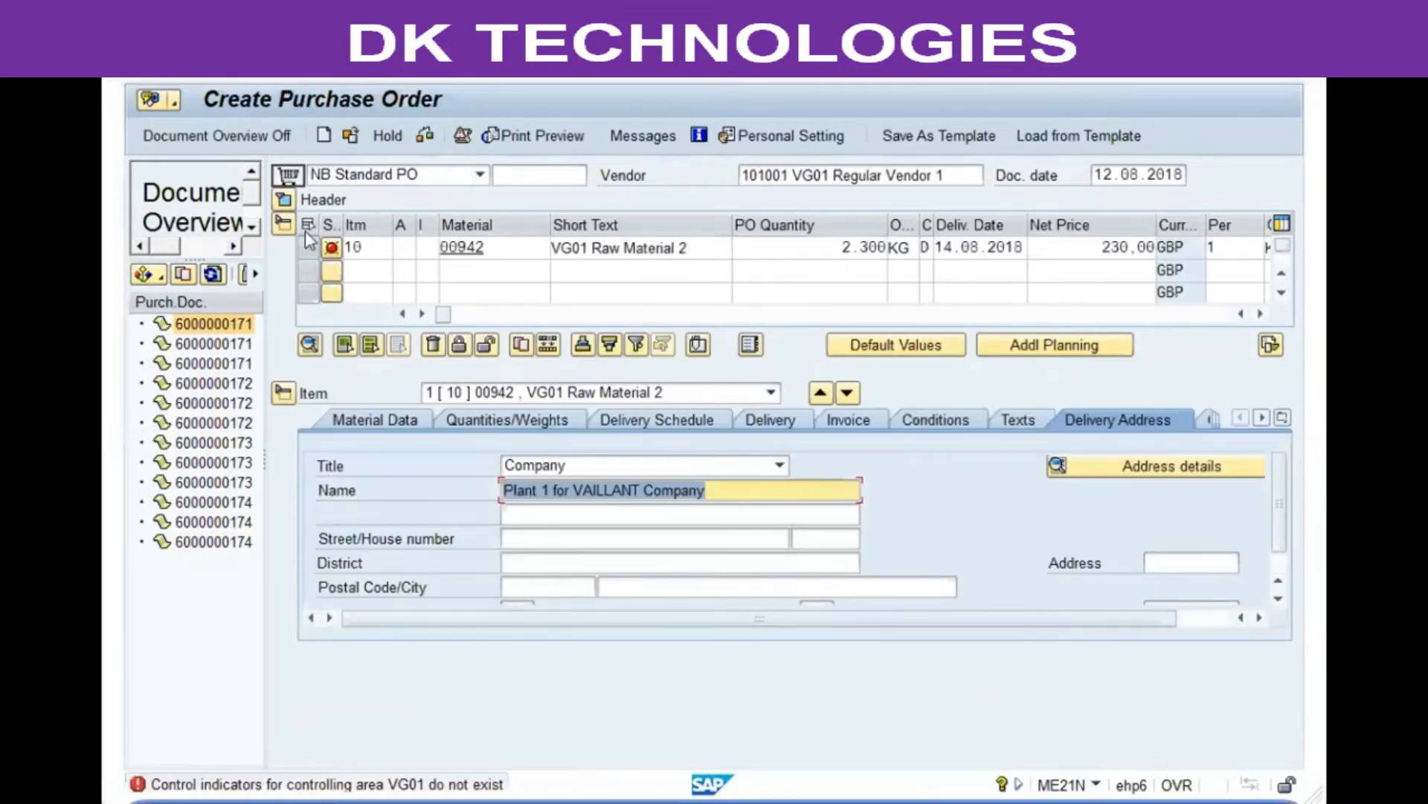
Step: Review the adopted order's header delivery/invoice, conditions and texts tabs and the item detail
click(288, 203)
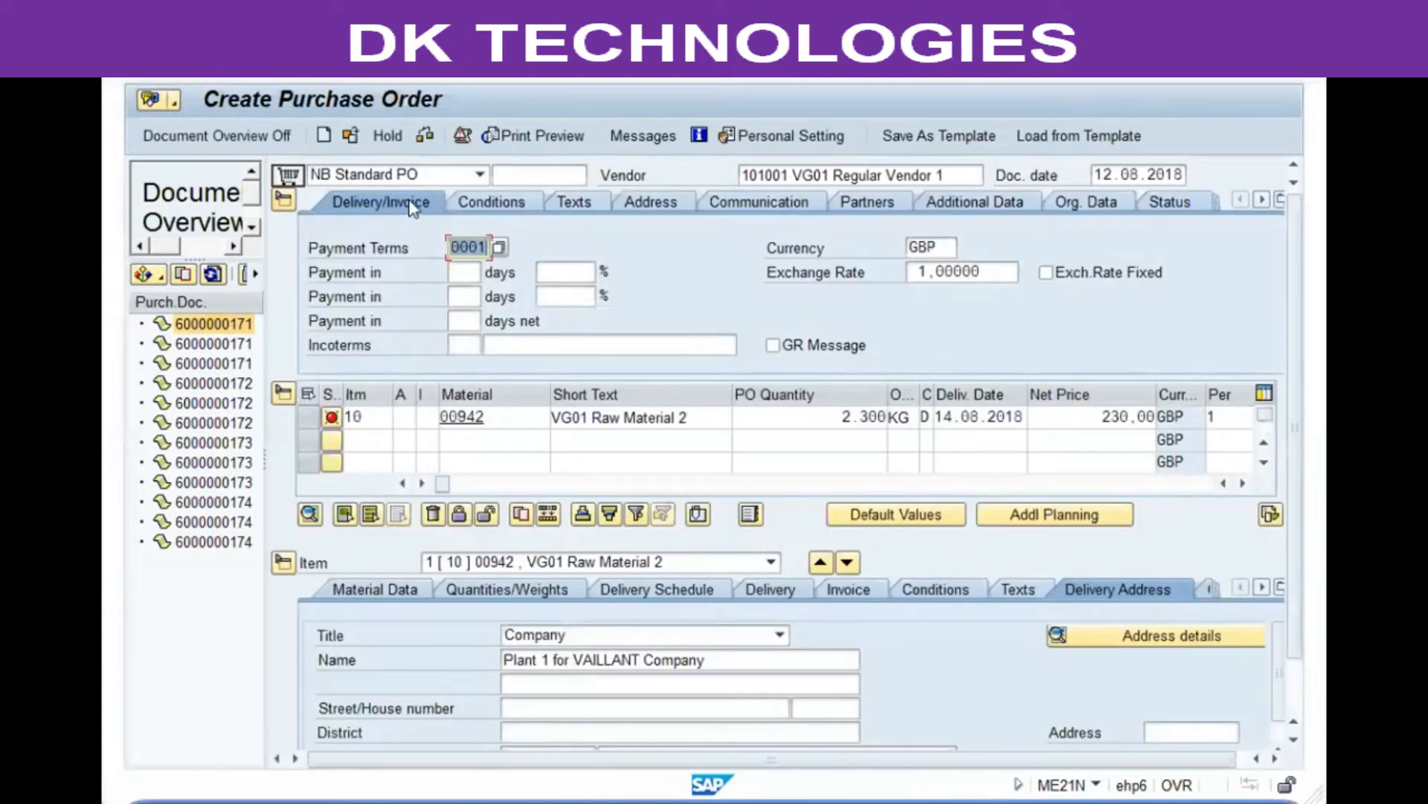
click(488, 207)
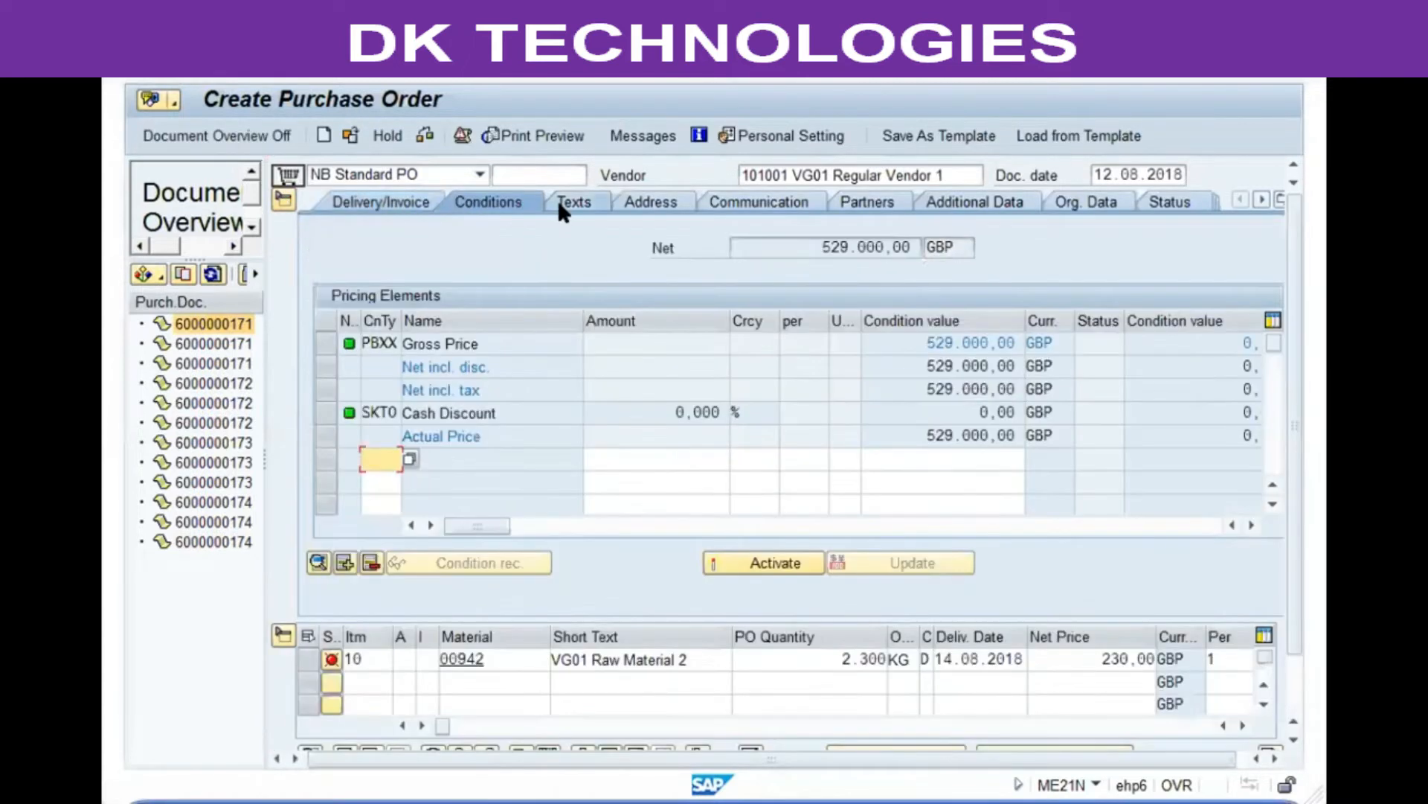
click(558, 201)
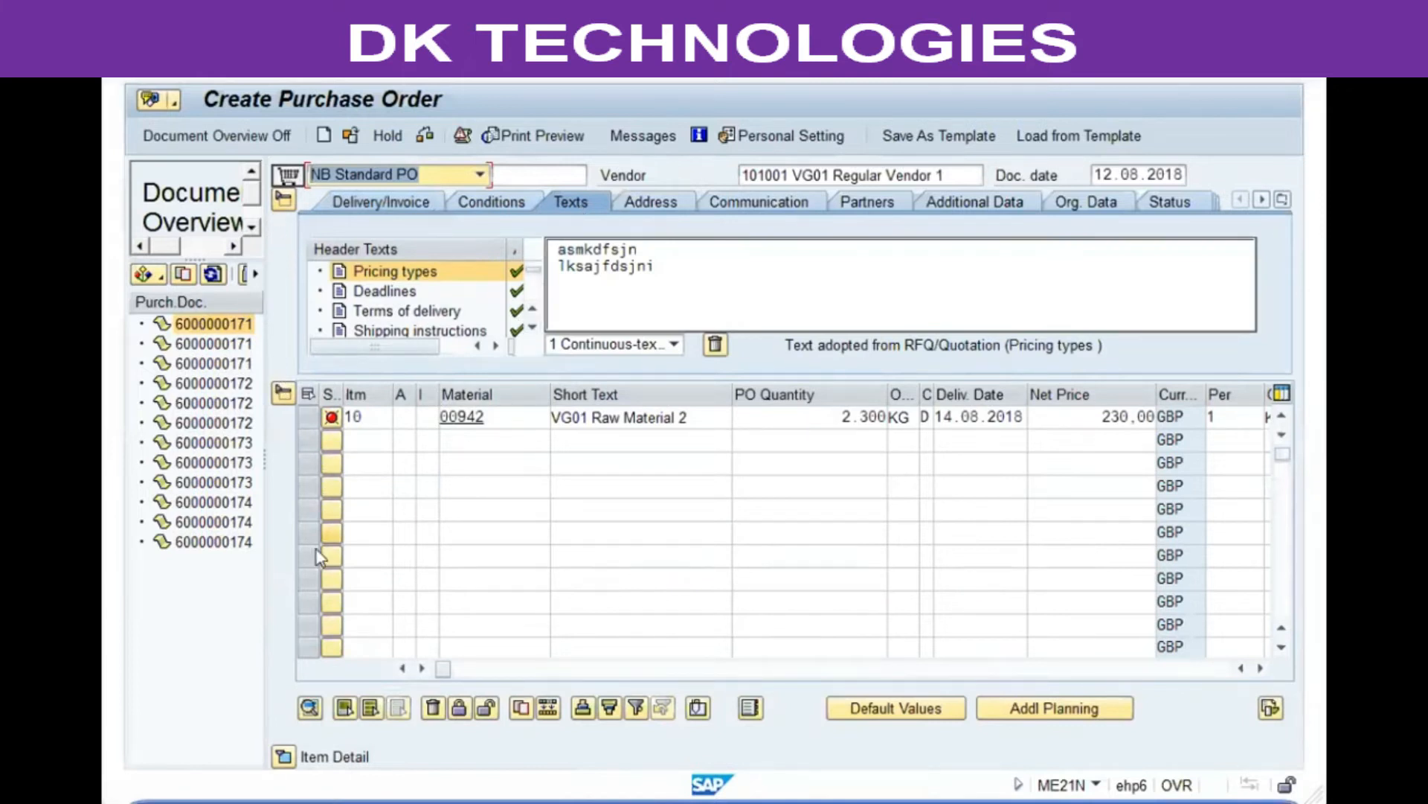
click(283, 756)
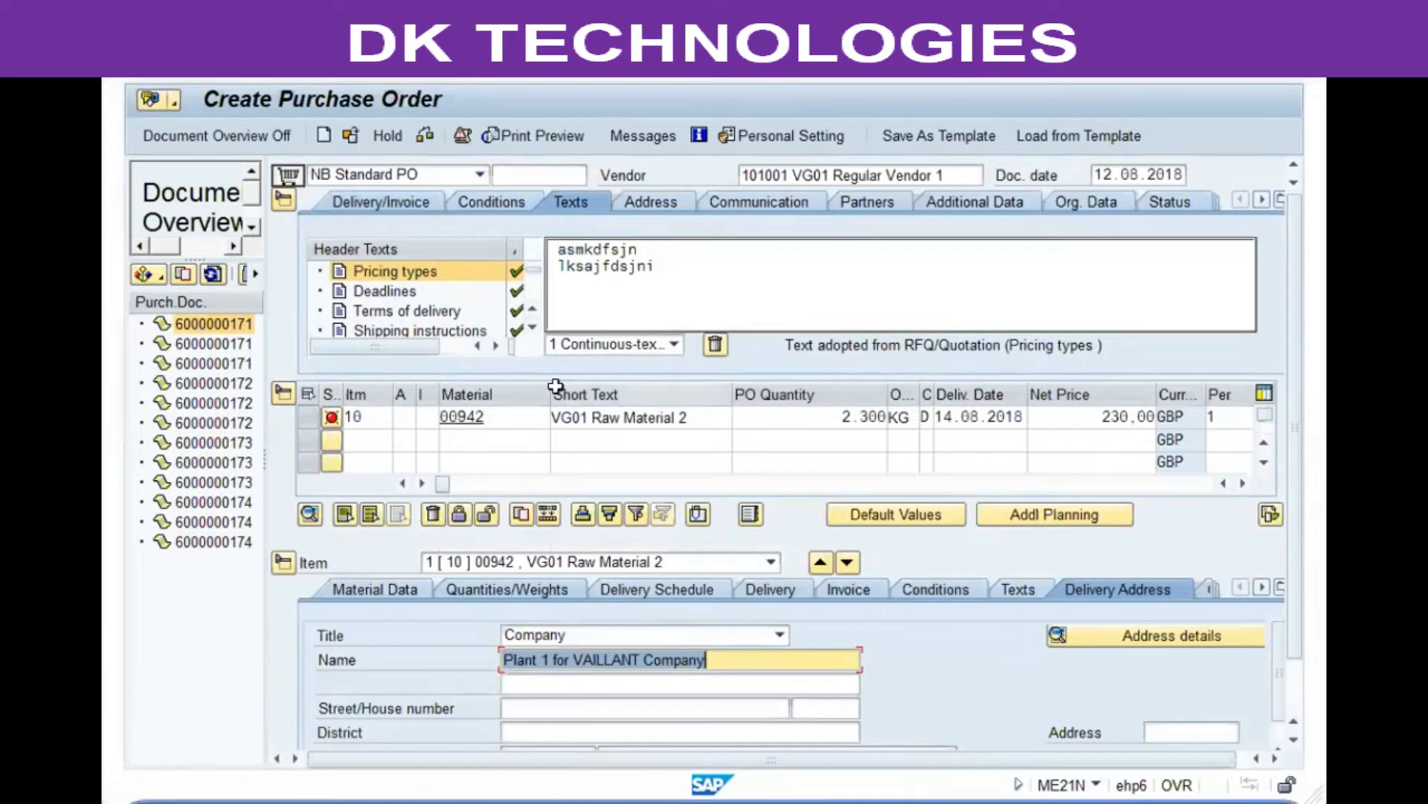
Step: Open the item's error message log, read the controlling area message and close the log
click(331, 418)
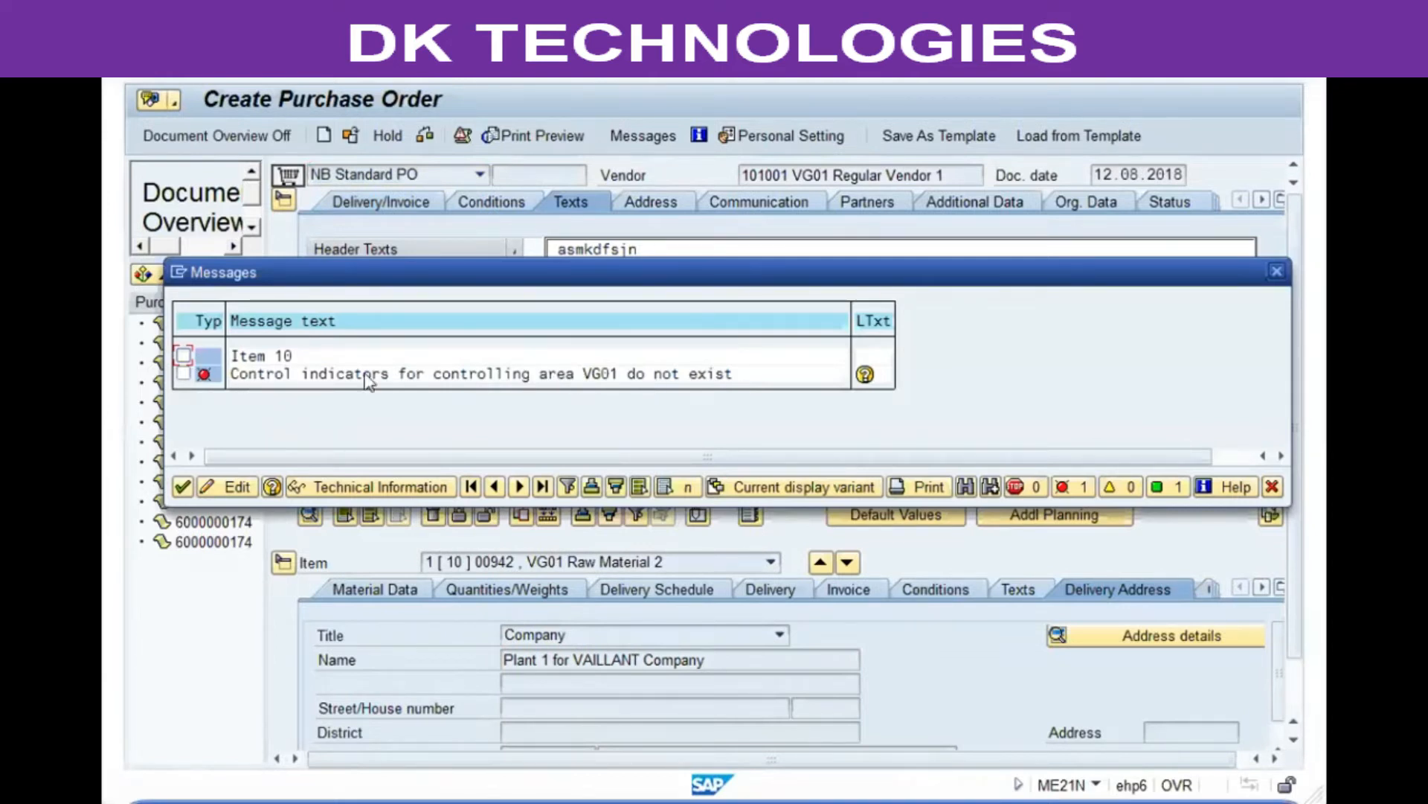
click(570, 374)
click(683, 374)
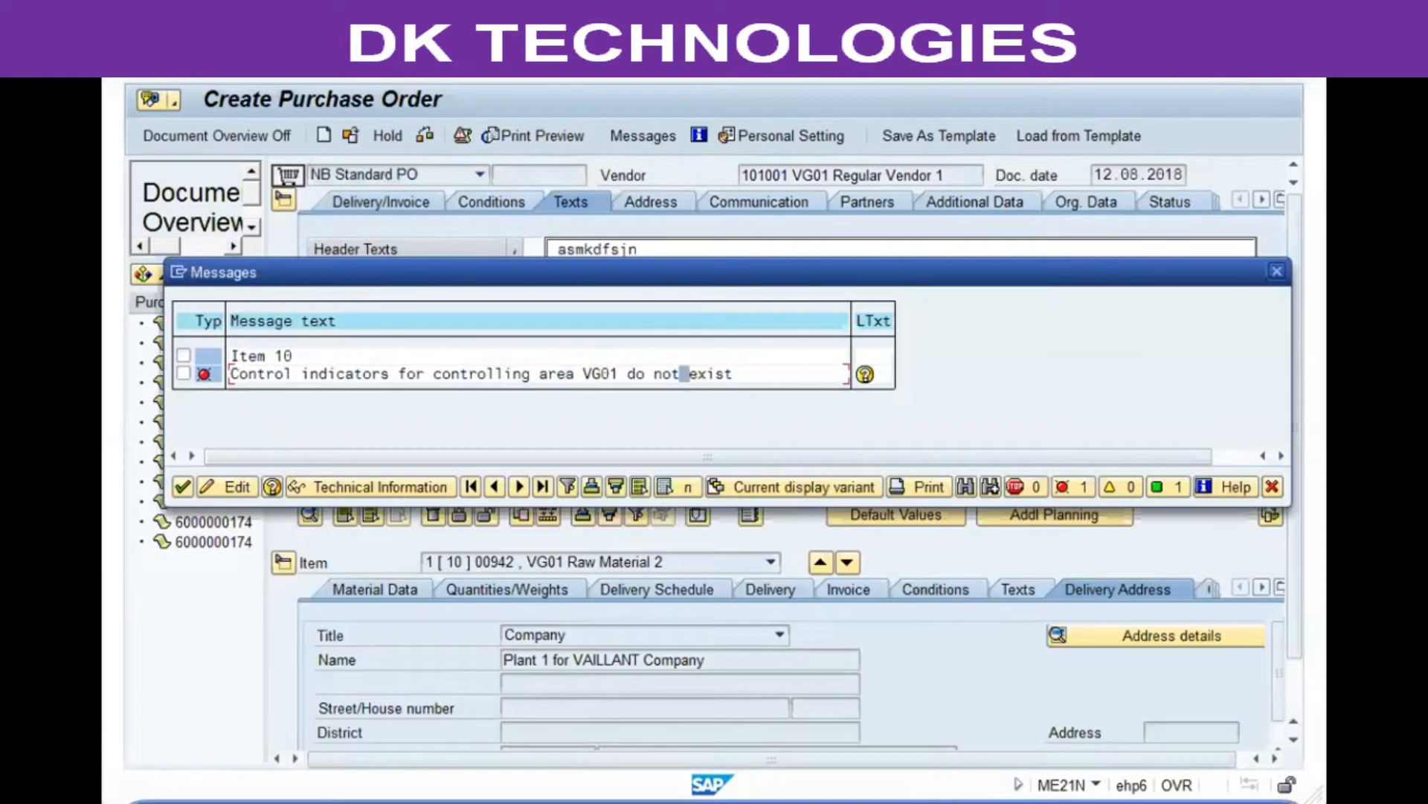
click(1271, 488)
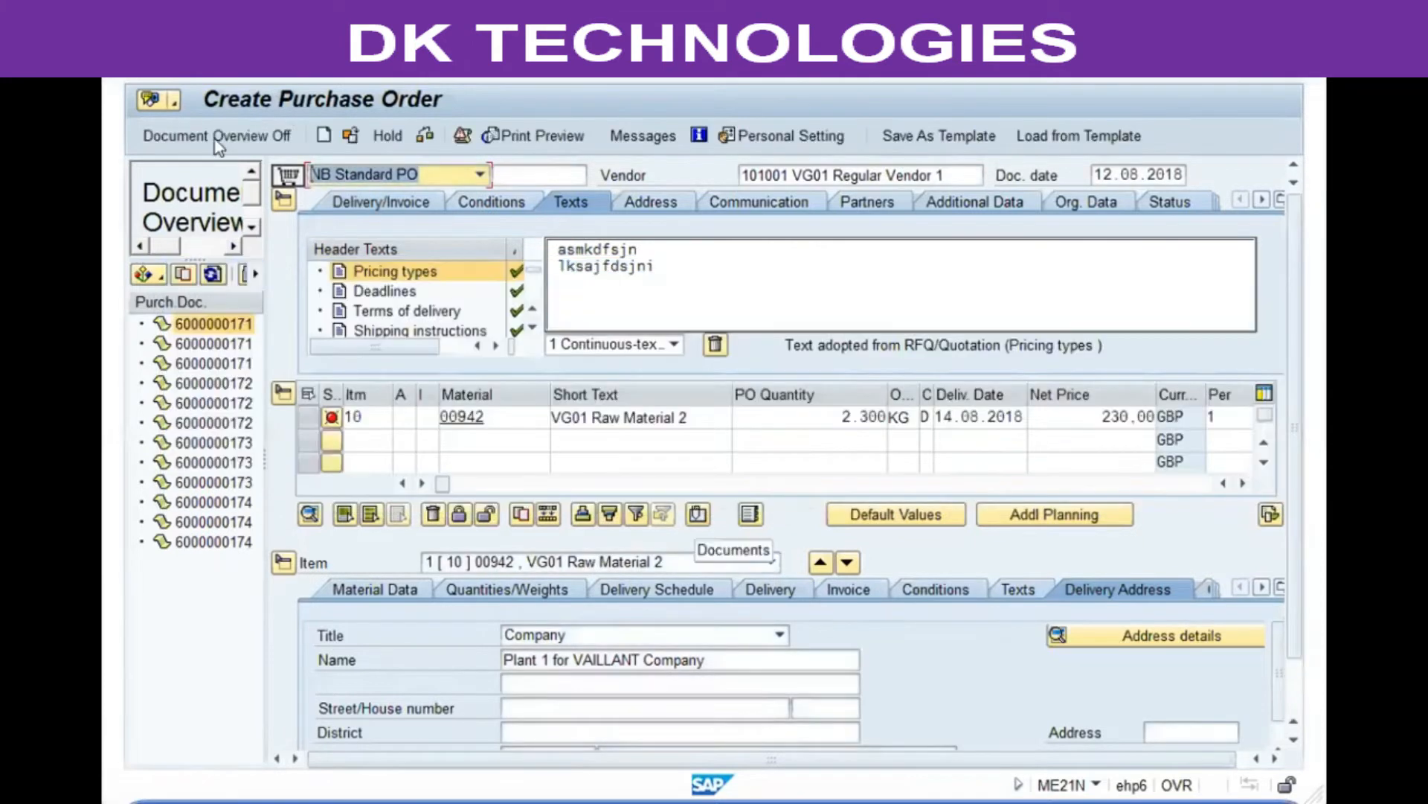
Step: Open the SAP Reference IMG and go to Controlling > General Controlling > Organization > Maintain Controlling Area
click(213, 140)
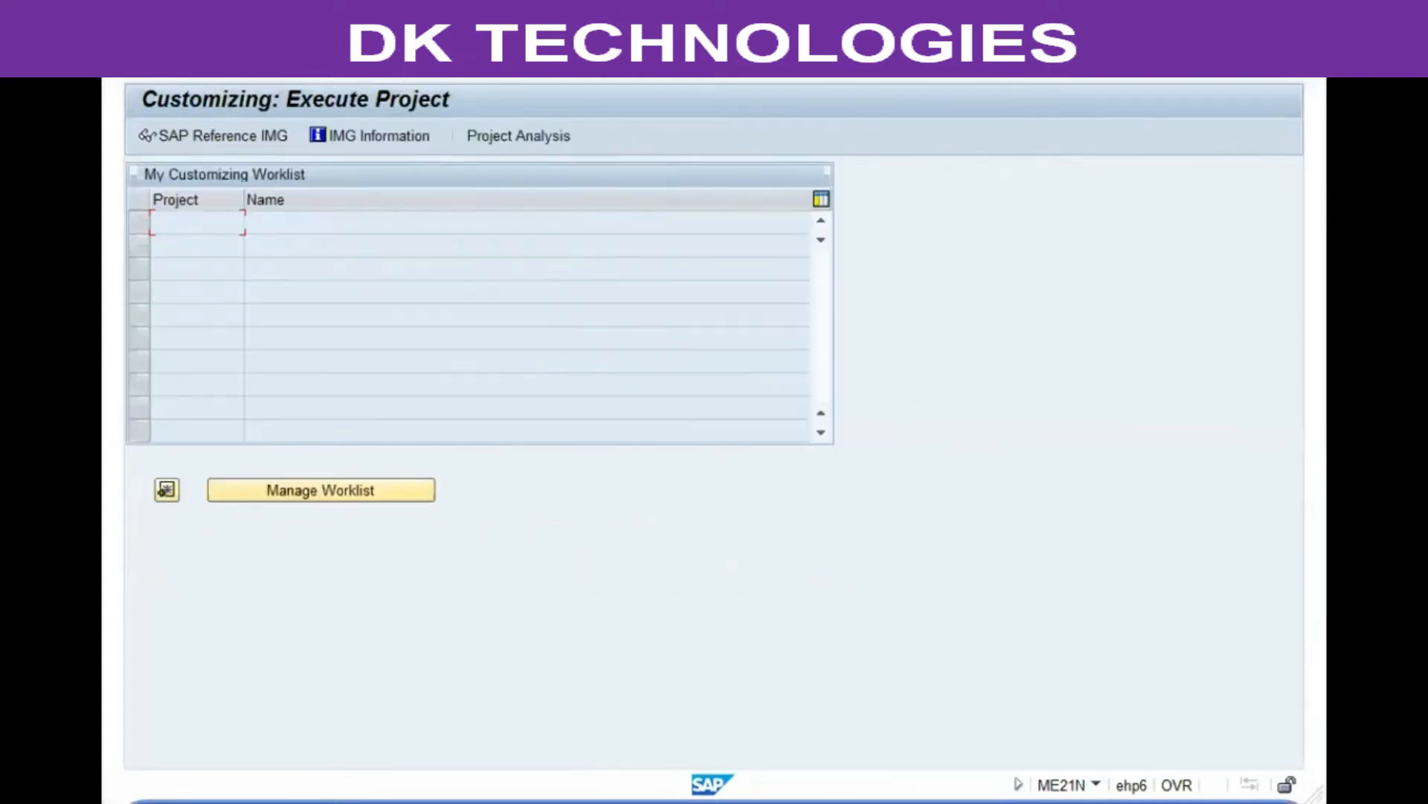
key(F5)
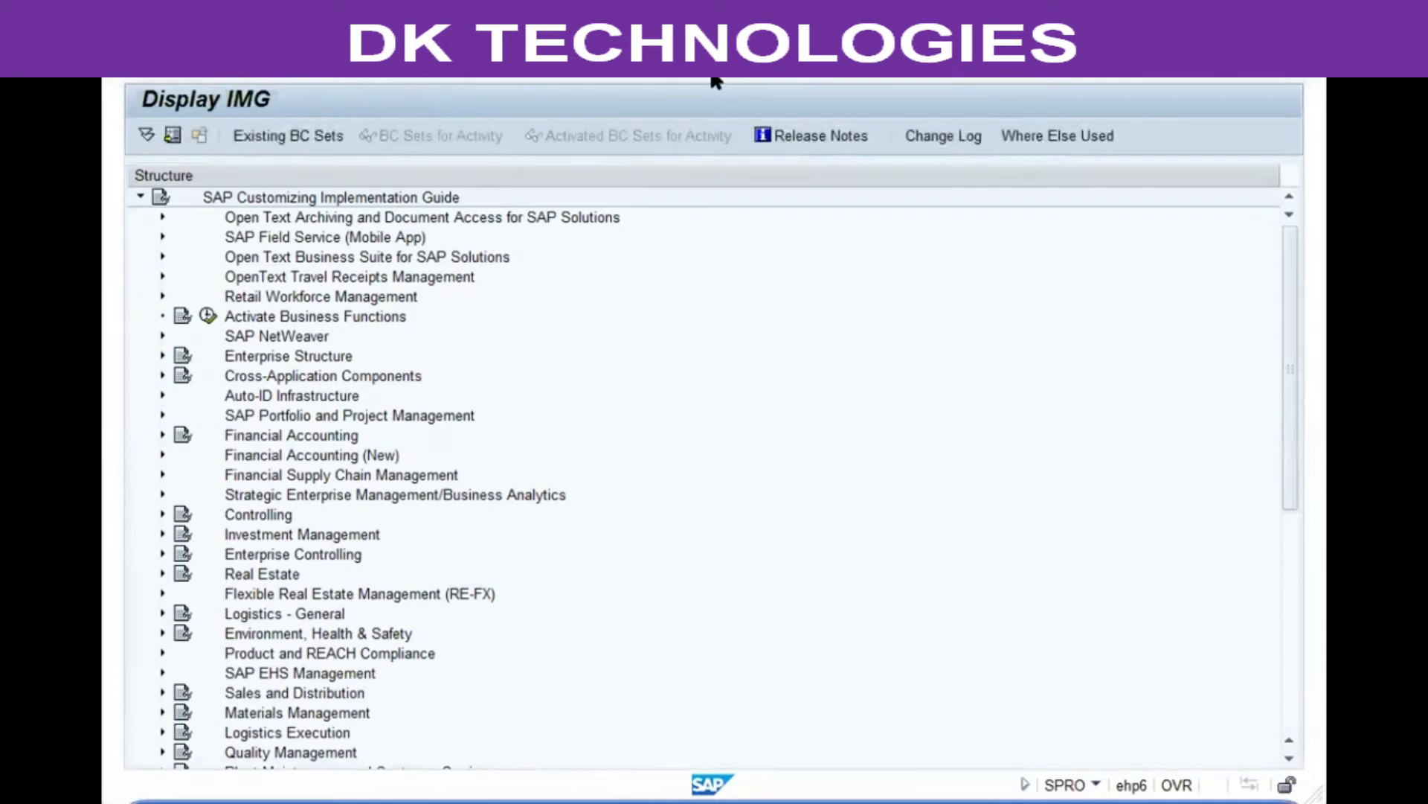
click(287, 521)
double_click(287, 520)
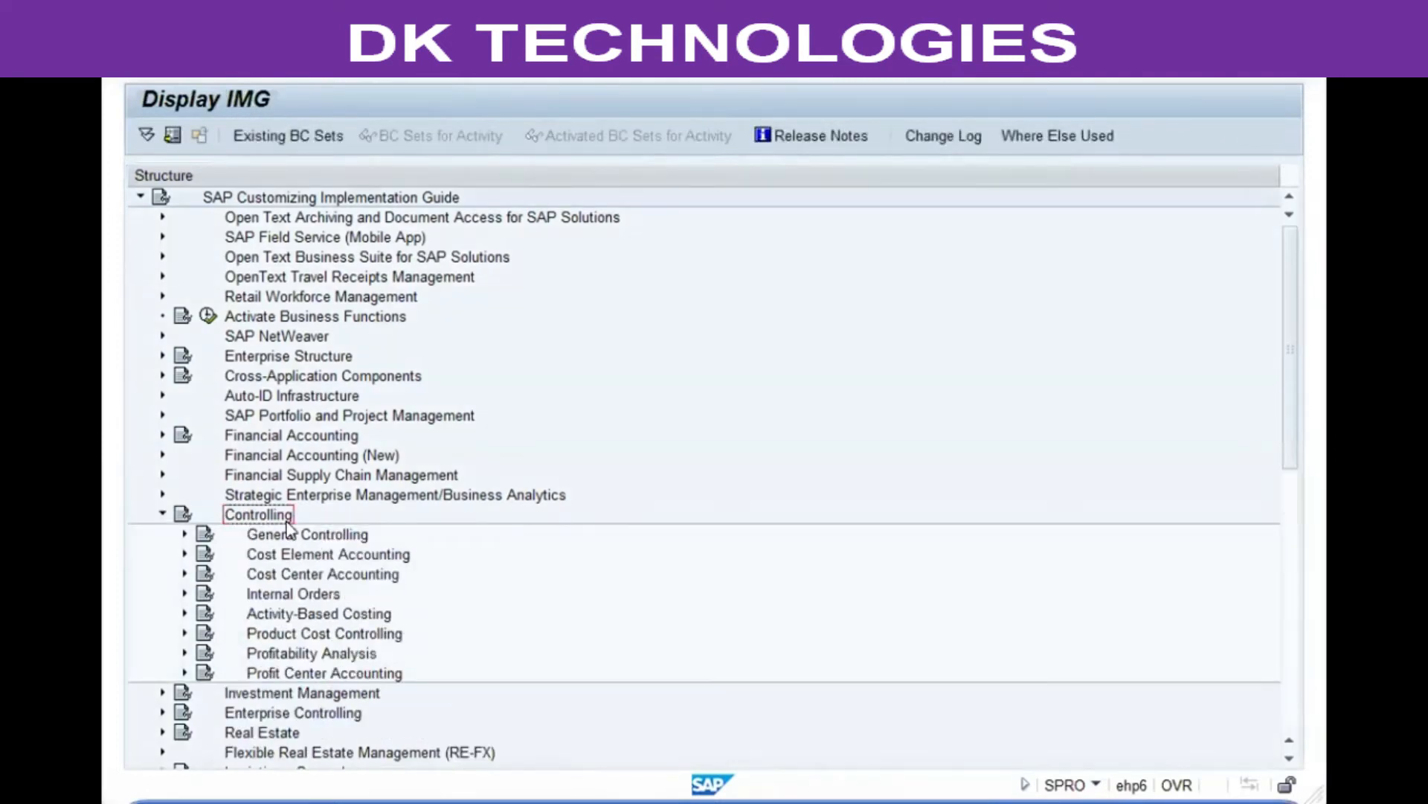
click(294, 536)
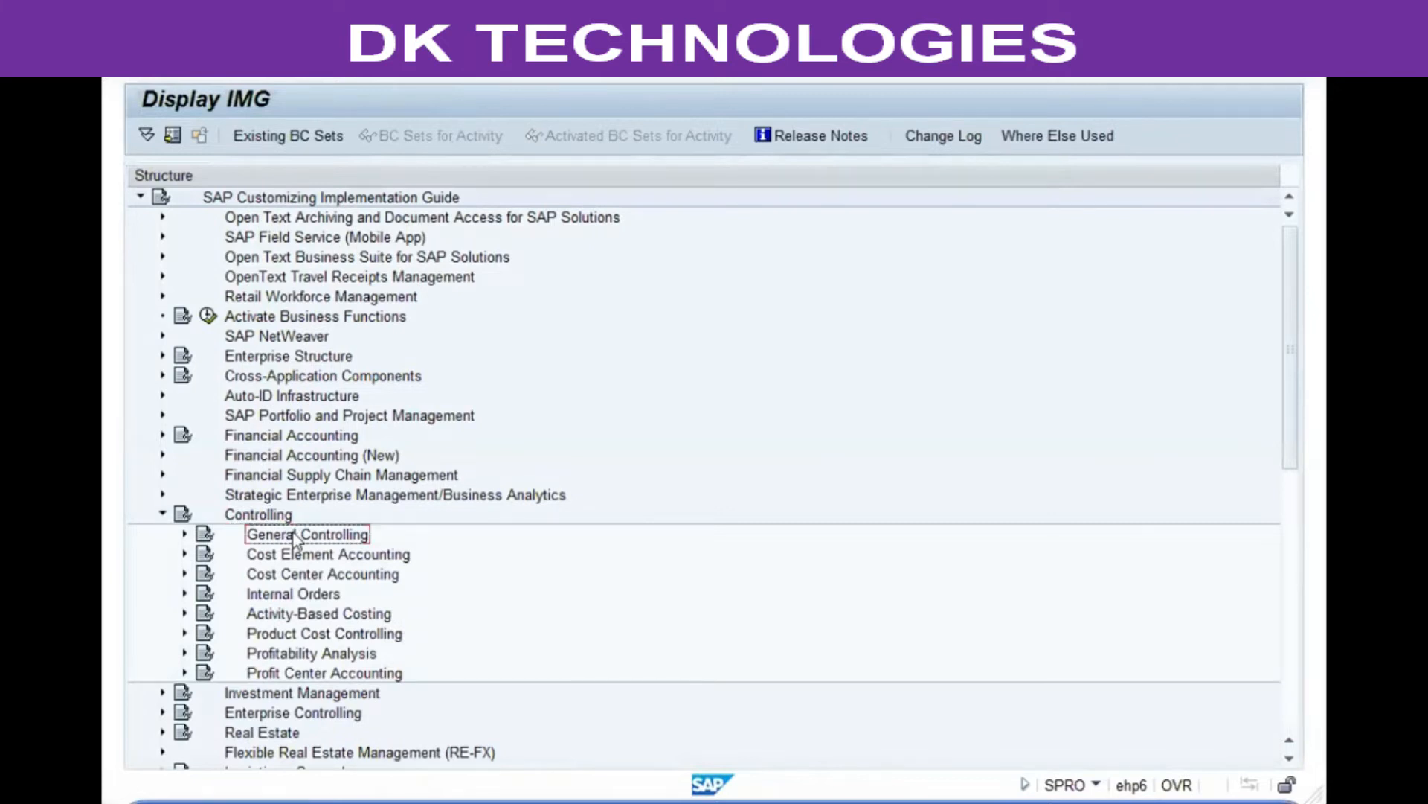
double_click(294, 536)
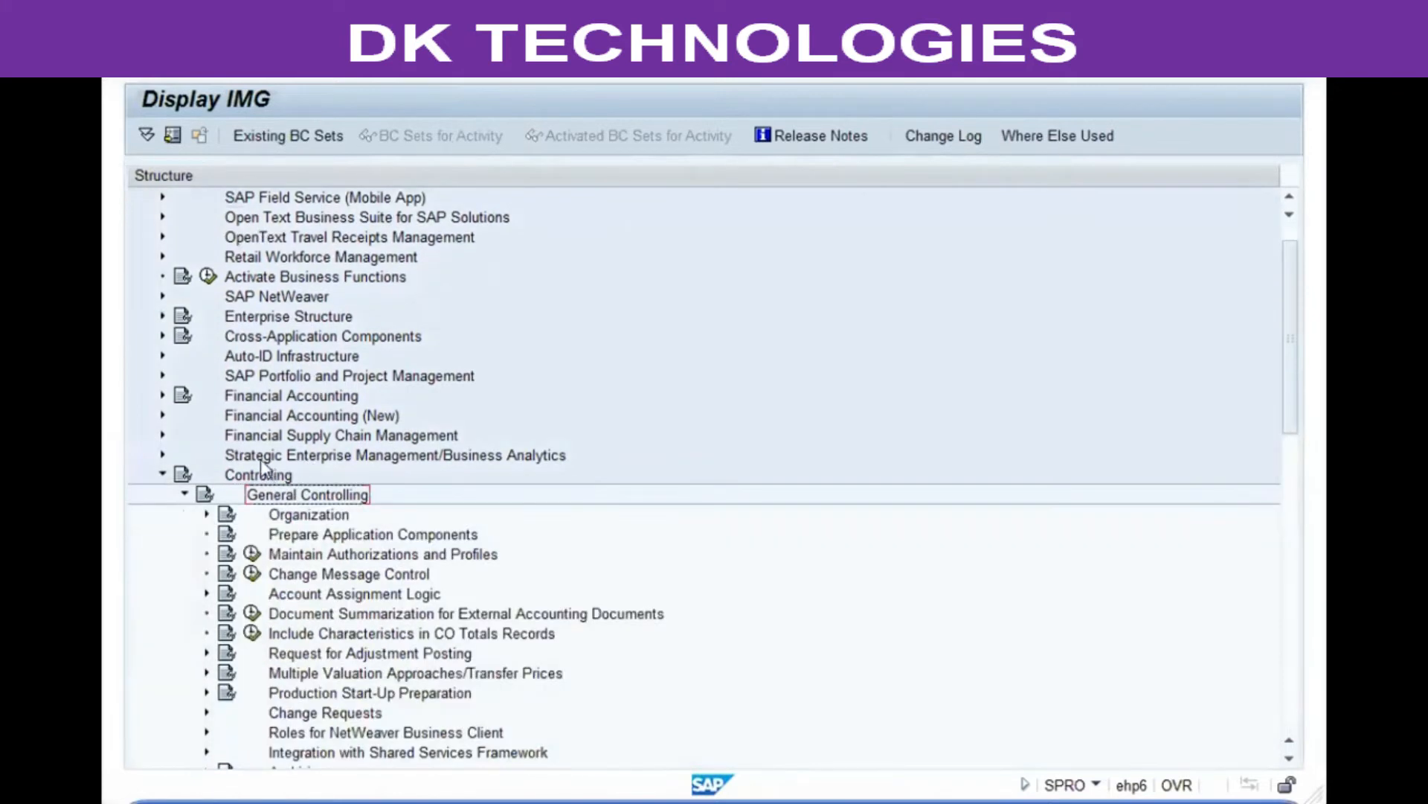
click(292, 515)
double_click(292, 515)
click(316, 536)
click(269, 535)
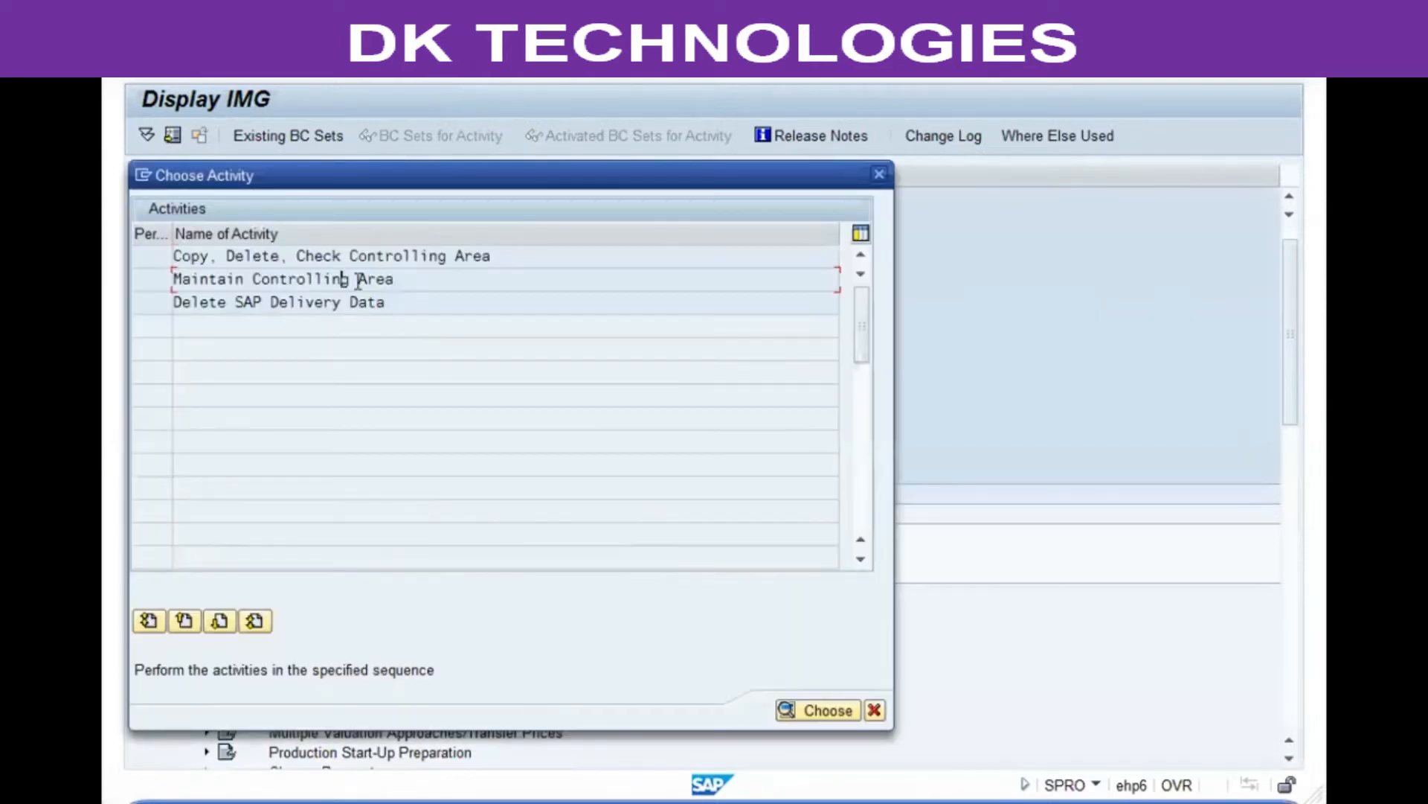
double_click(342, 278)
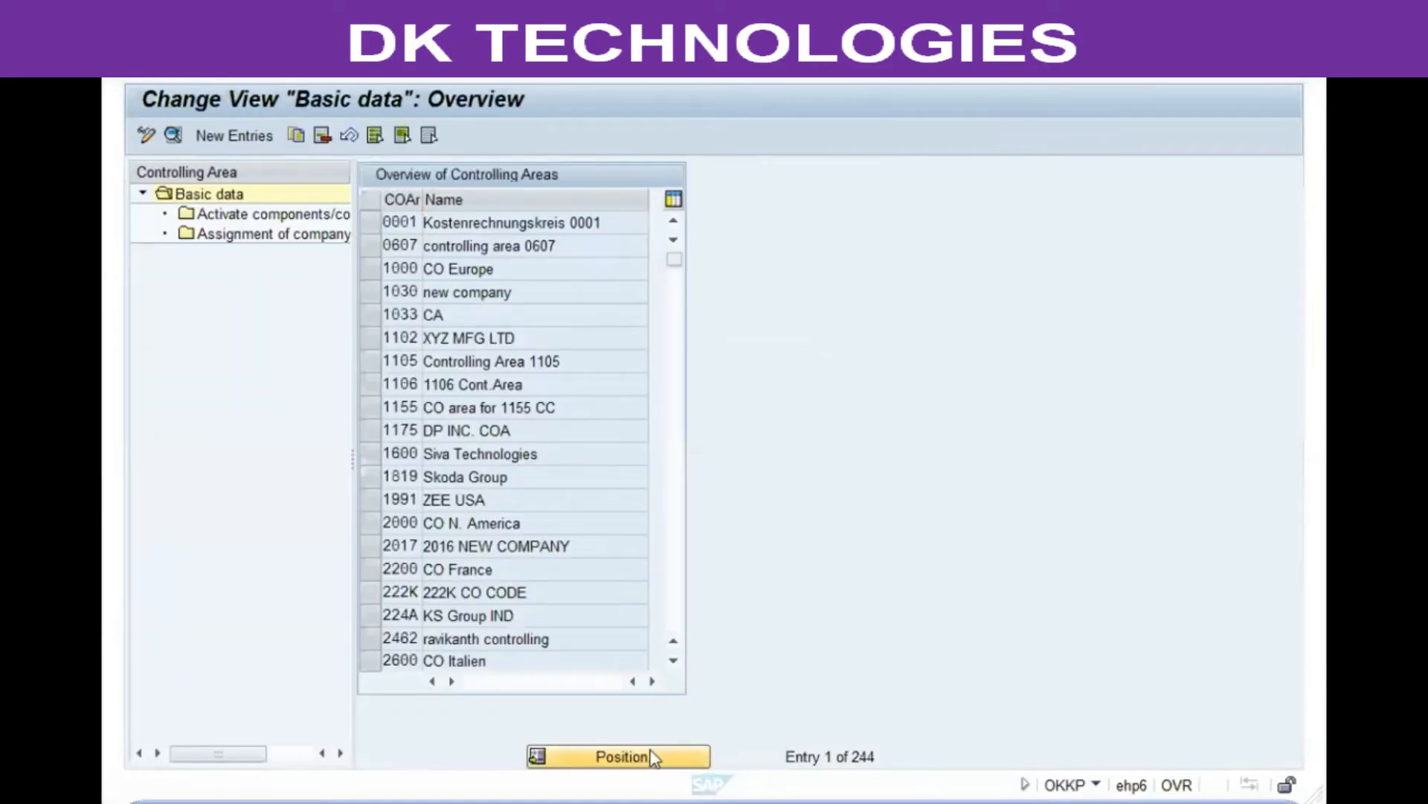
Step: Position the controlling area list on vg
click(622, 756)
text(vg\)
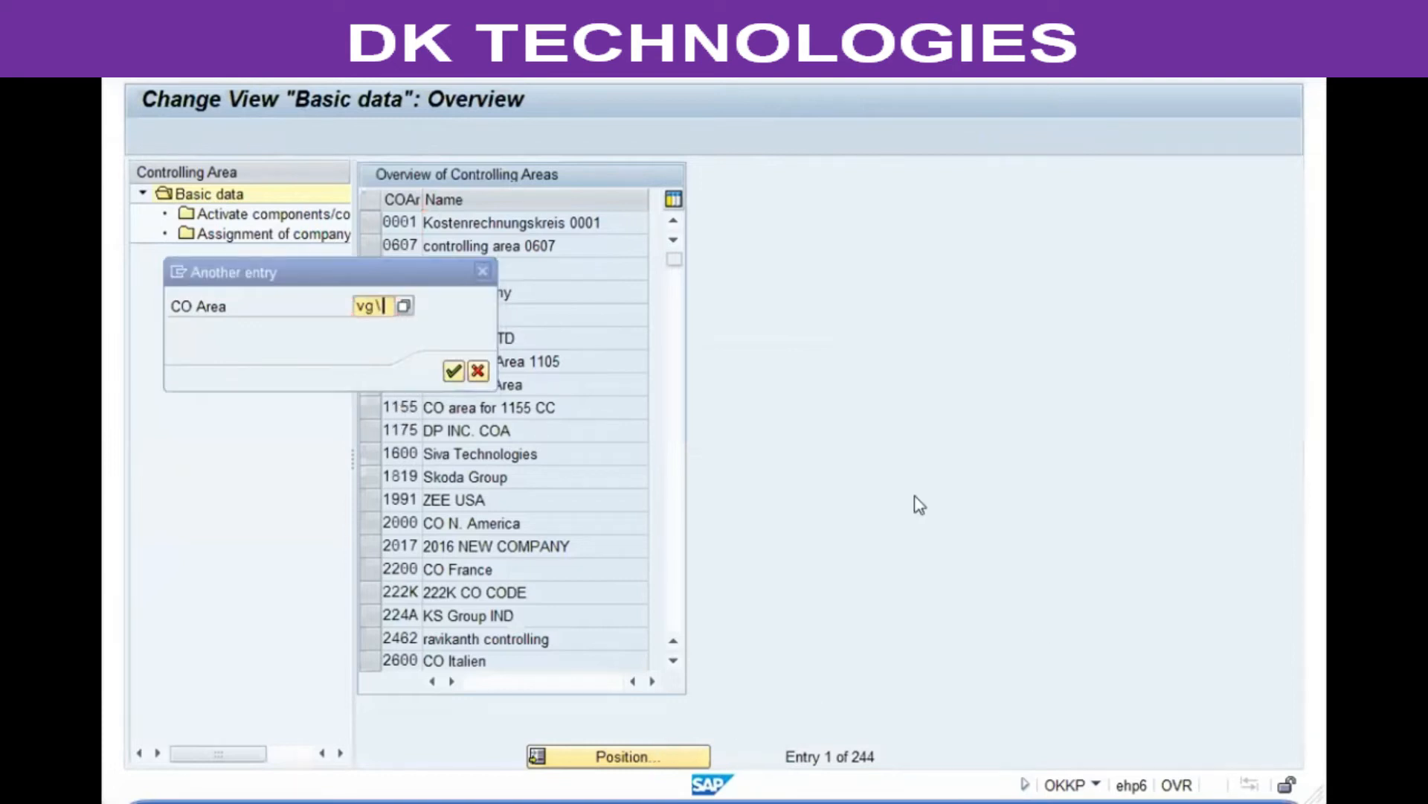
click(432, 293)
key(BackSpace)
key(Return)
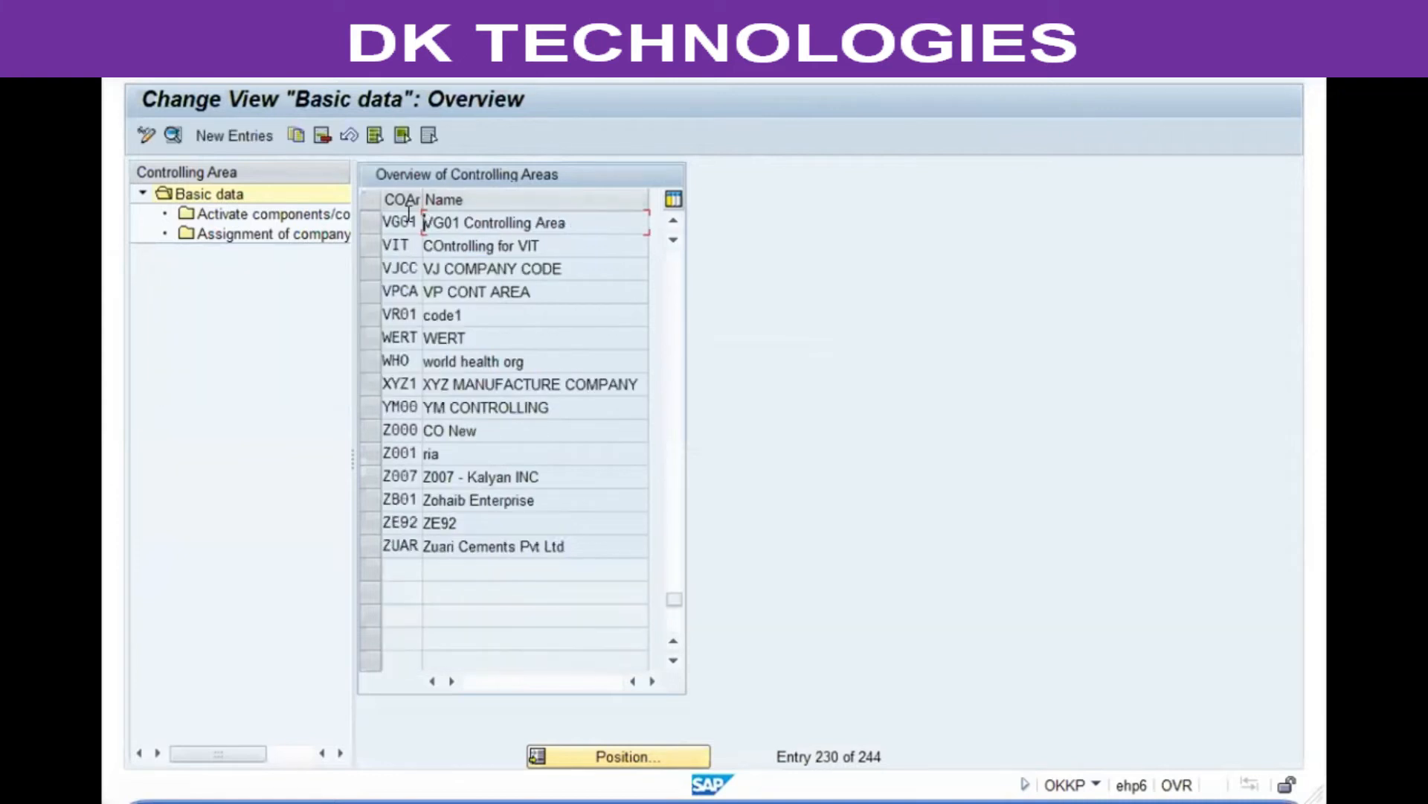
Step: Select controlling area VG01 and open its Activate components/control indicators folder
click(372, 222)
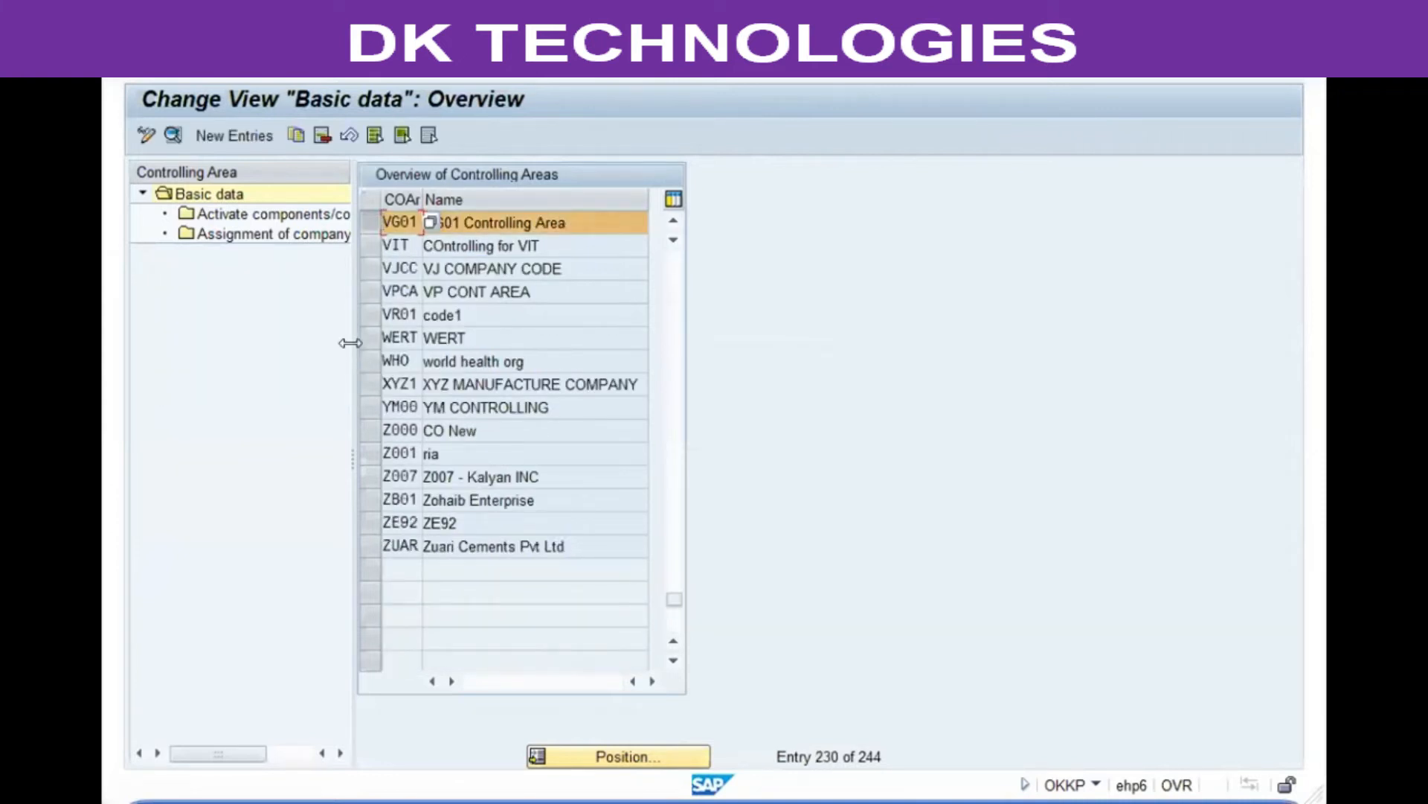
drag(350, 343, 503, 342)
click(355, 216)
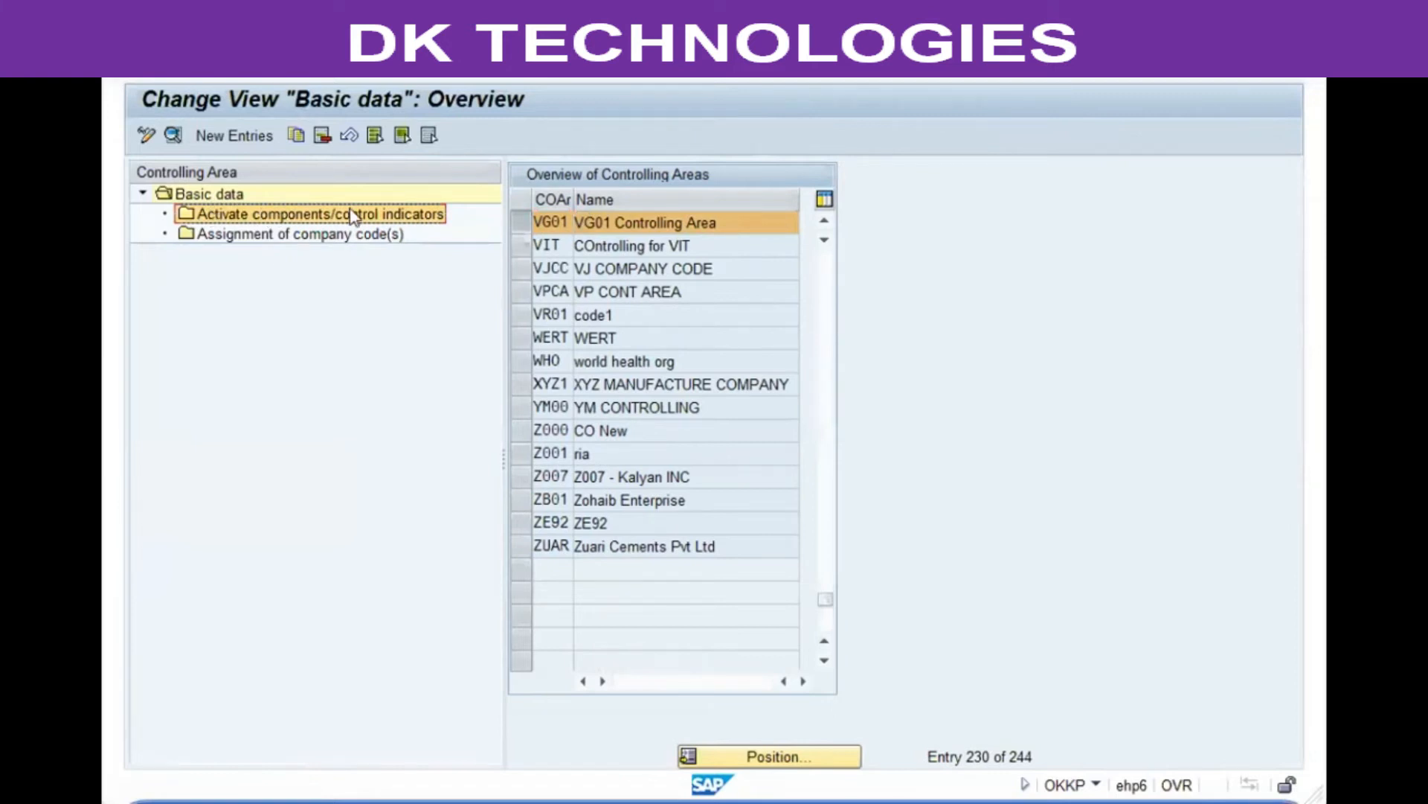
double_click(338, 213)
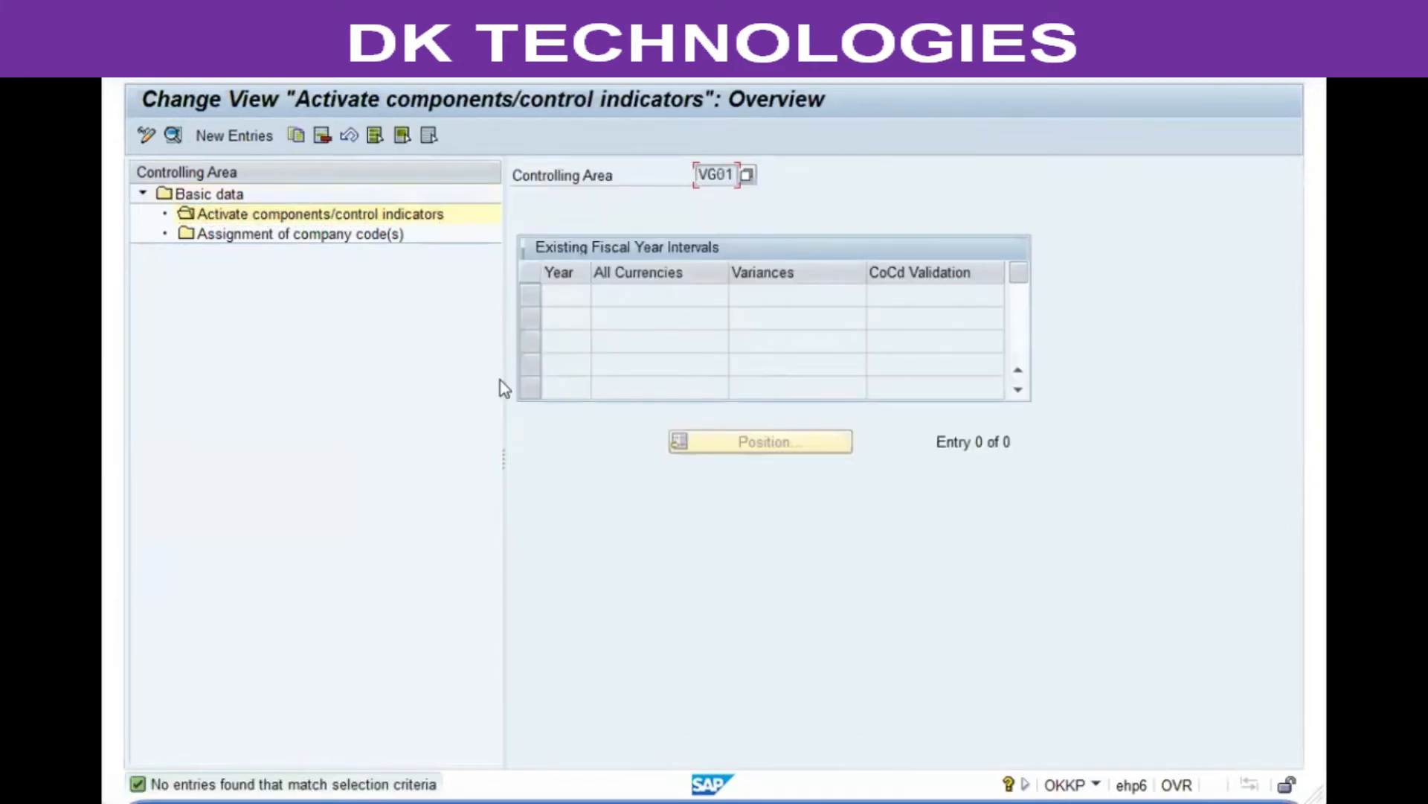
Step: Add a new control indicator entry for controlling area VG01 starting fiscal year 2018 and save it to the customizing request
drag(503, 379, 465, 379)
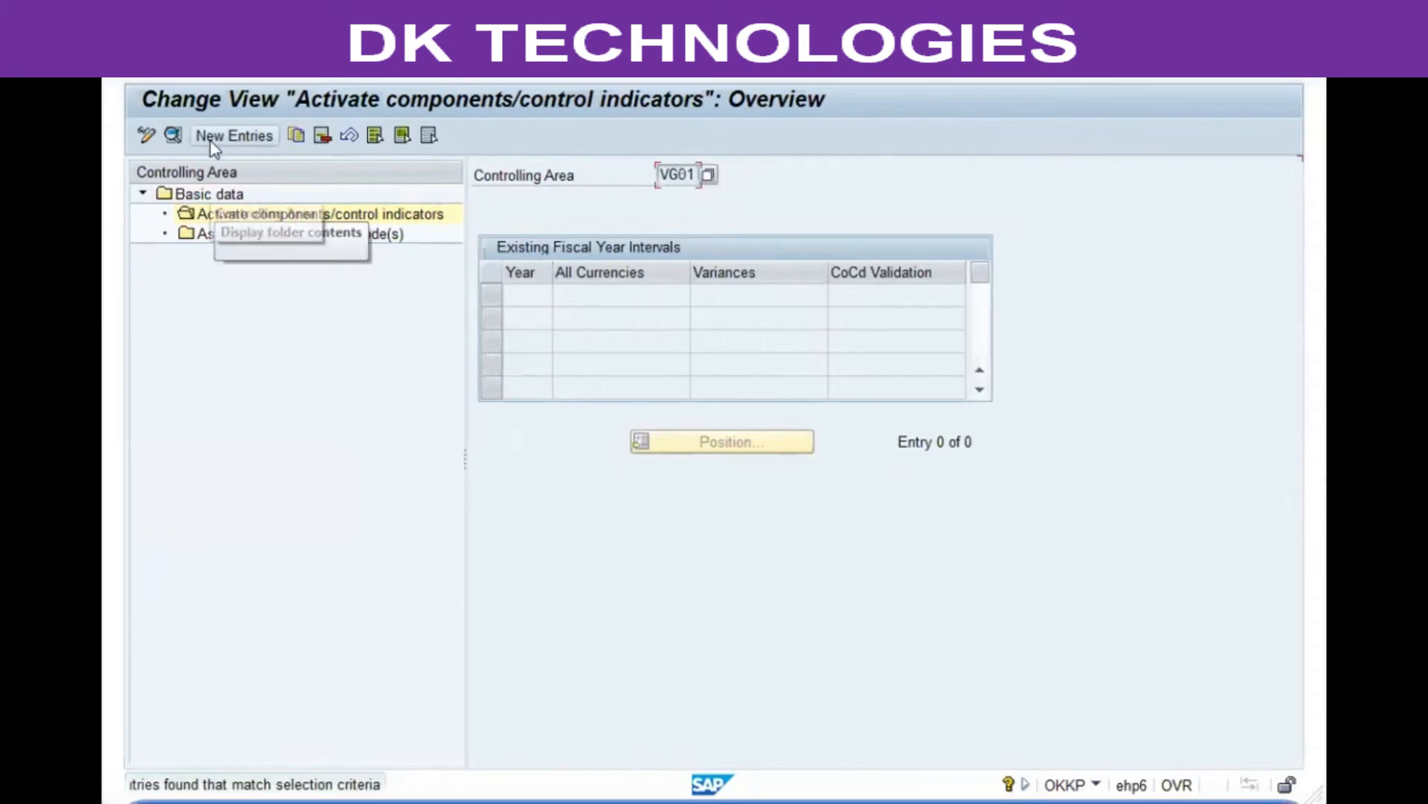
click(211, 142)
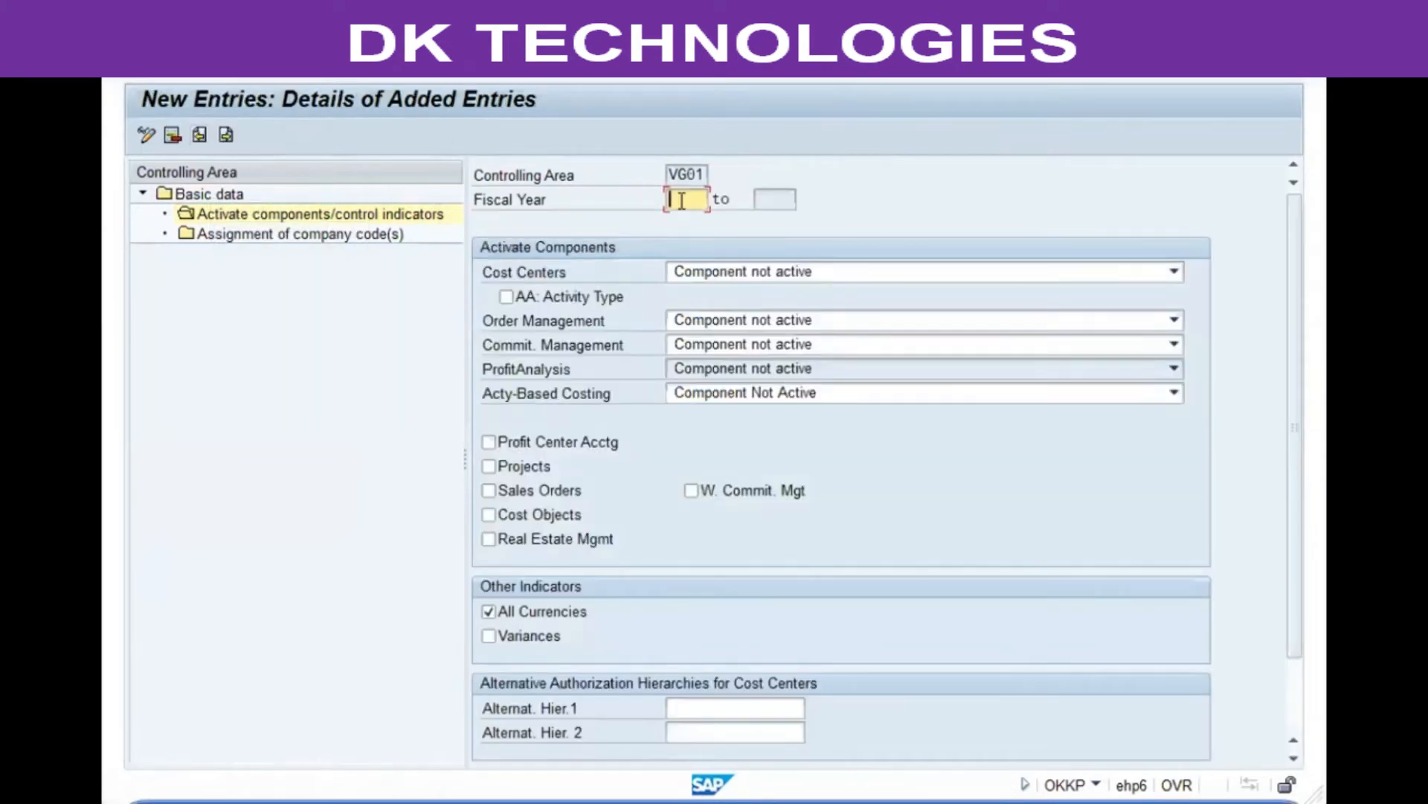
text(2018)
key(Return)
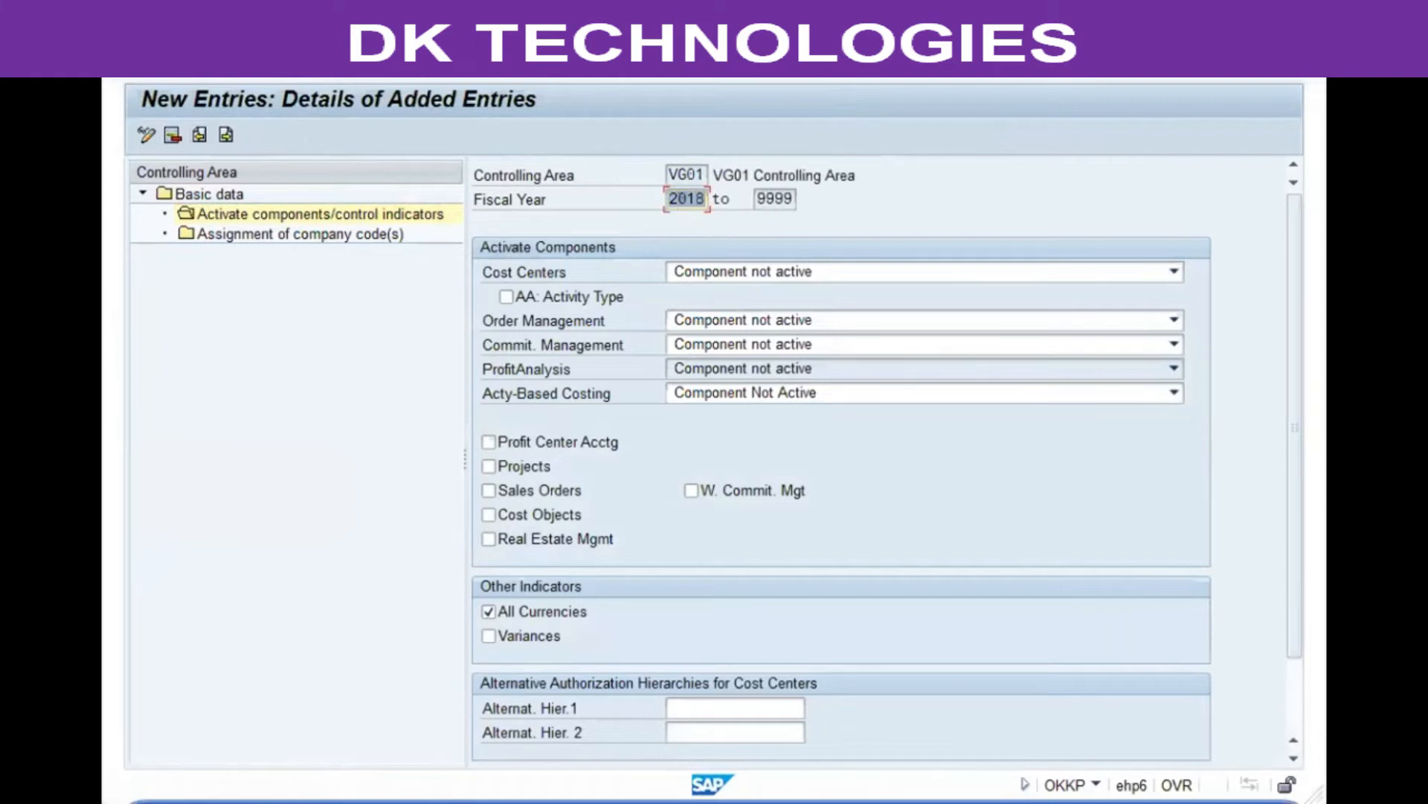
key(ctrl+s)
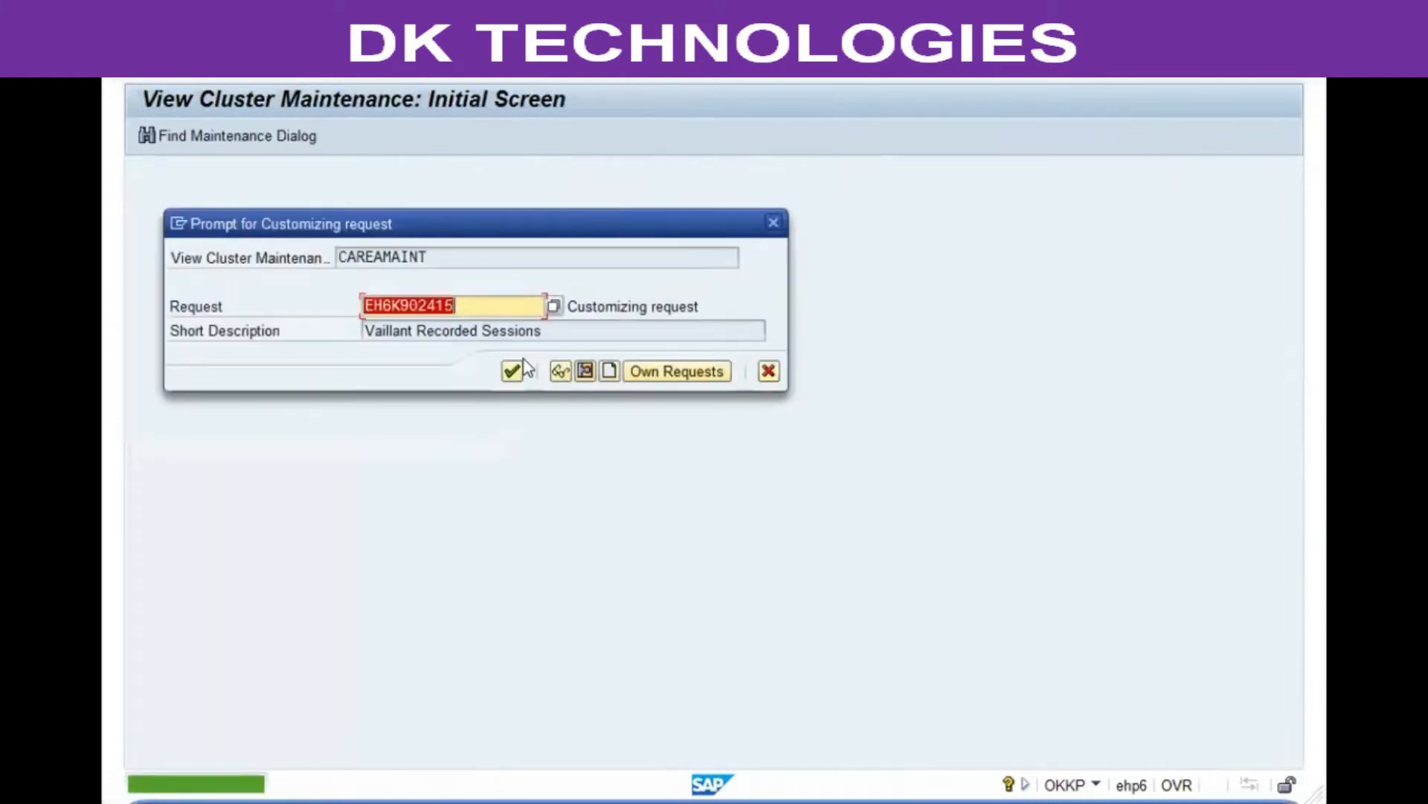
click(524, 359)
Step: Start transaction ME21N to create a purchase order and list requests for quotations in the document overview
click(718, 637)
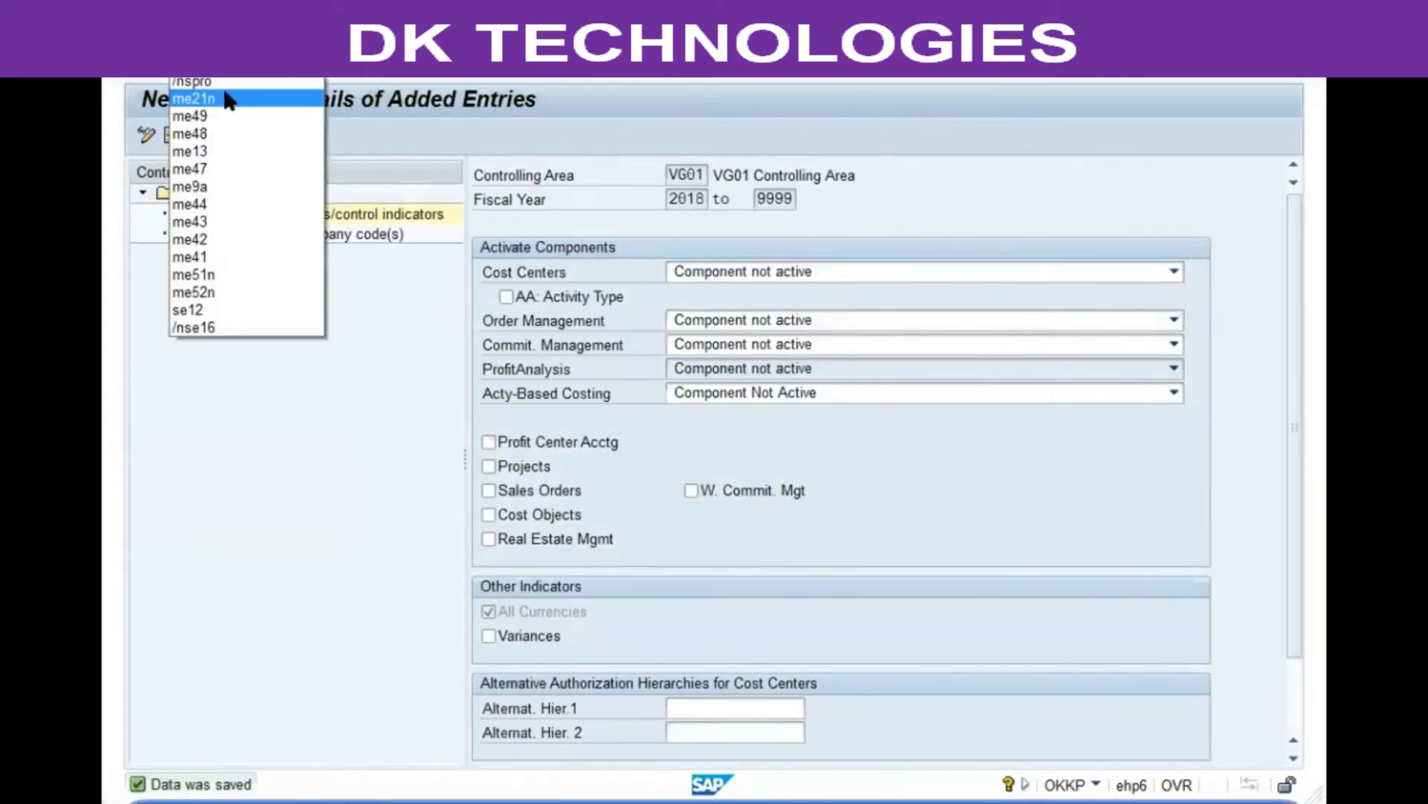
click(222, 94)
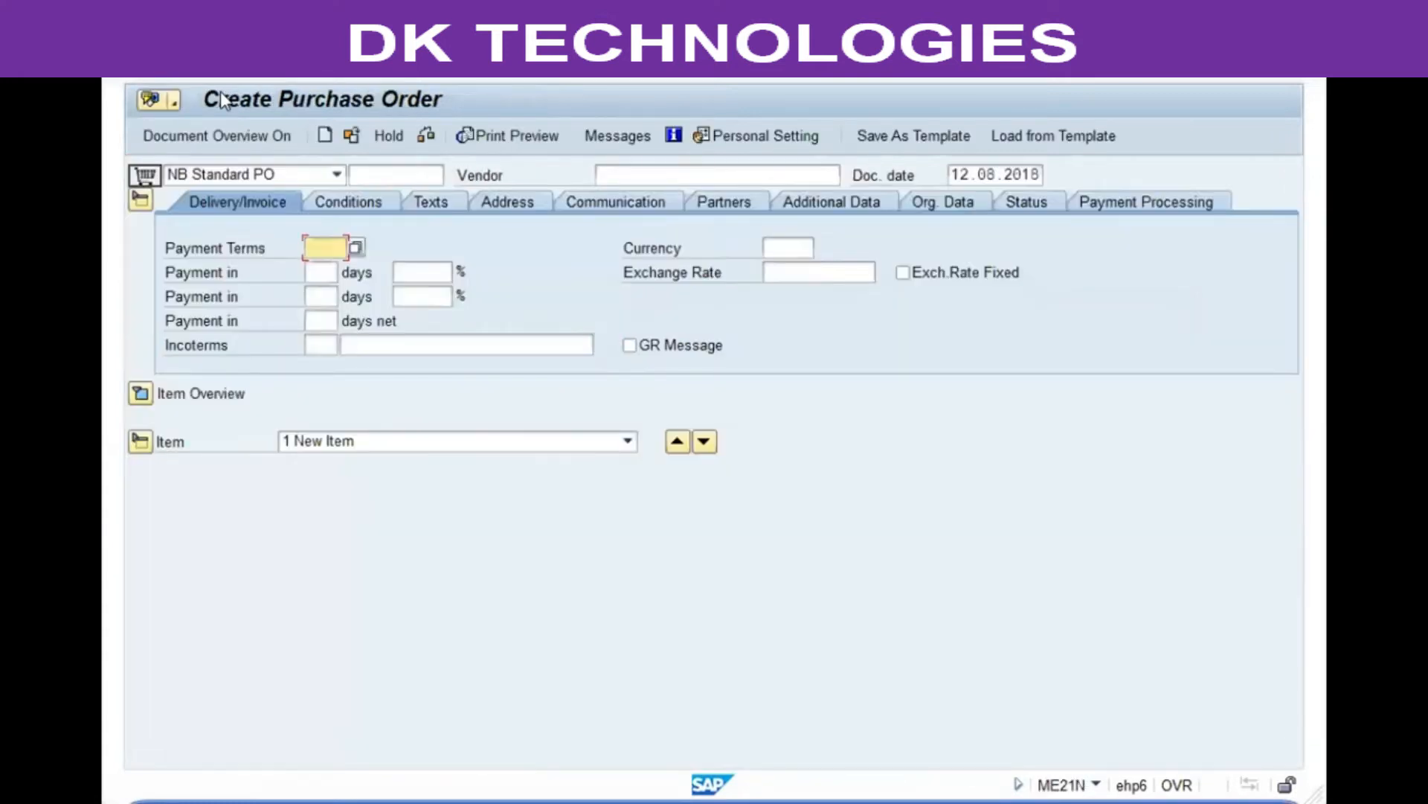
click(171, 137)
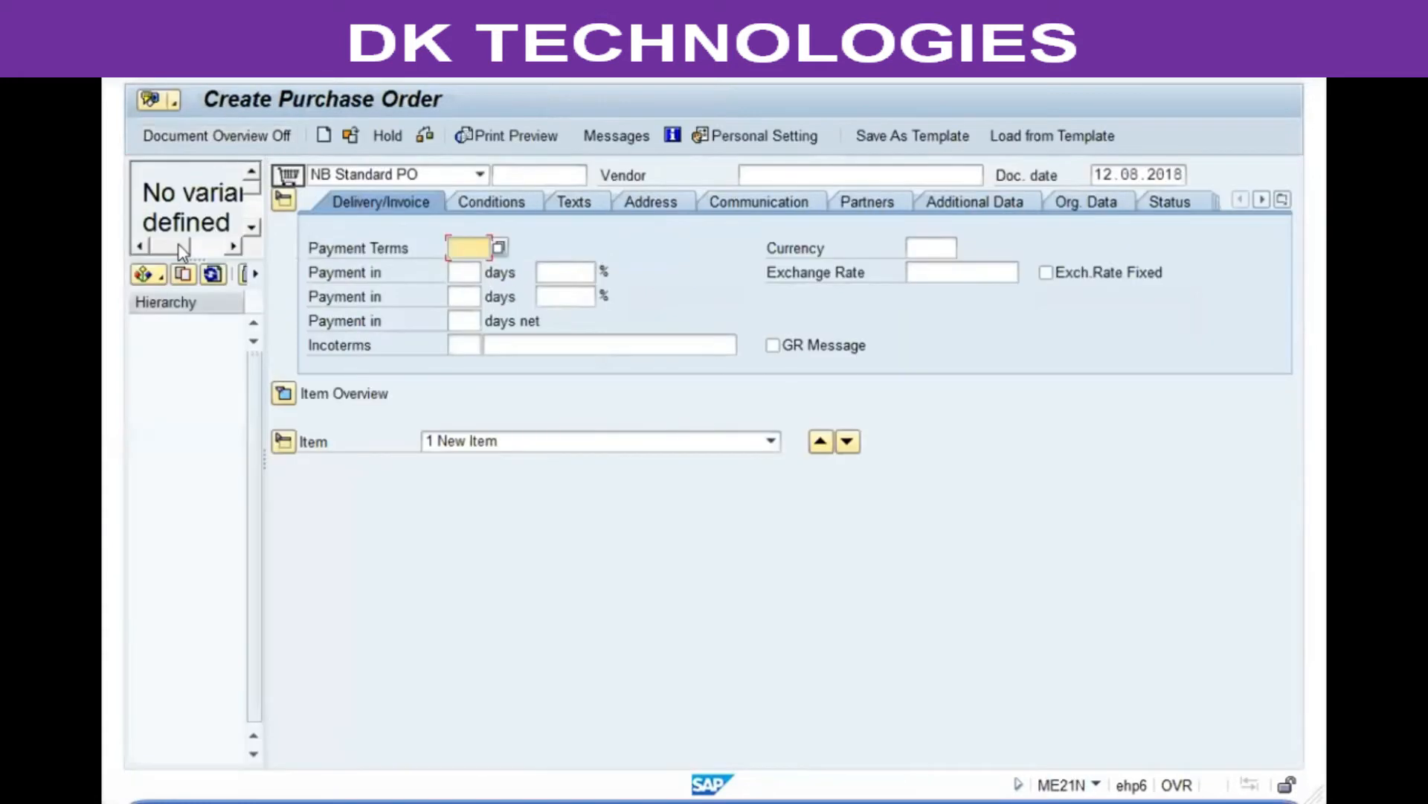
click(153, 275)
click(182, 316)
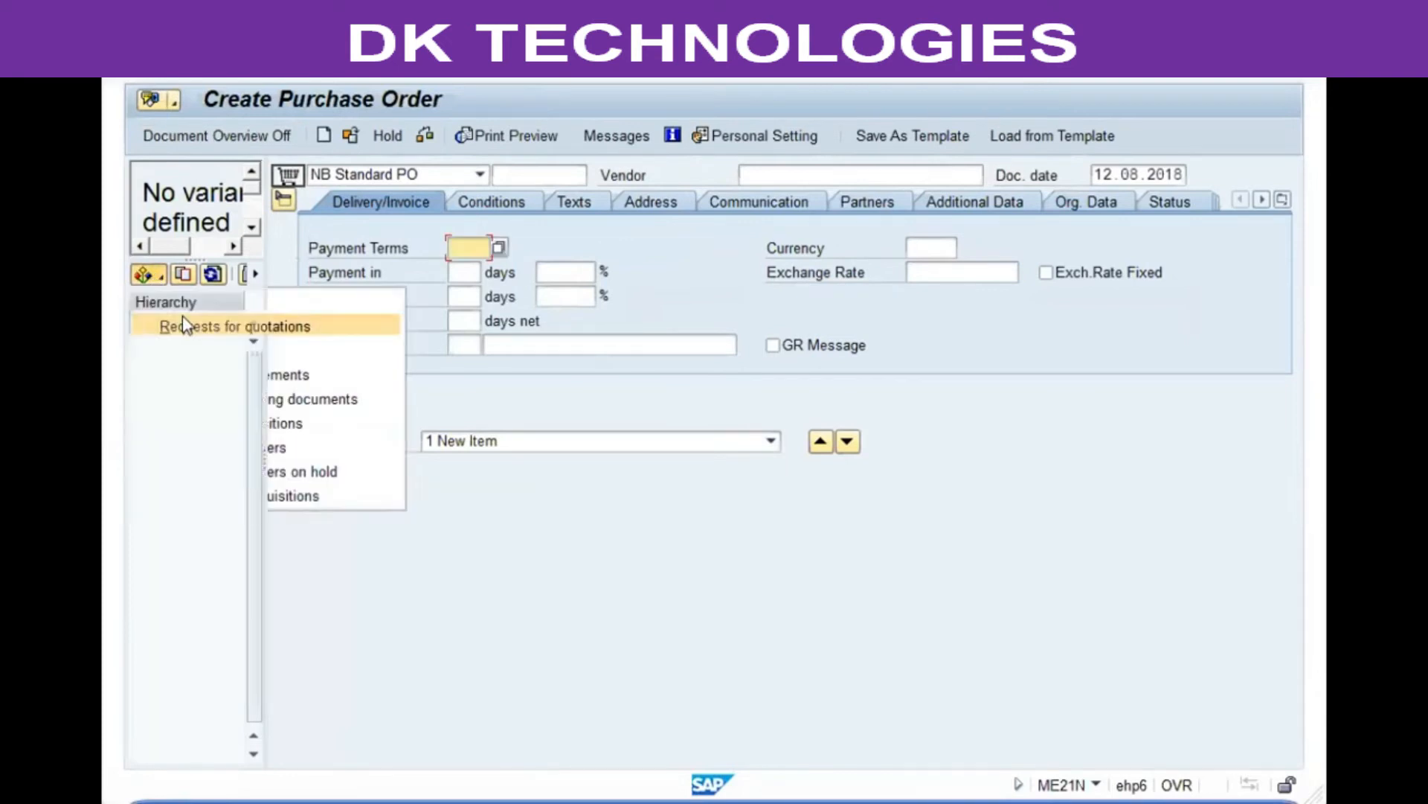
click(145, 134)
click(212, 325)
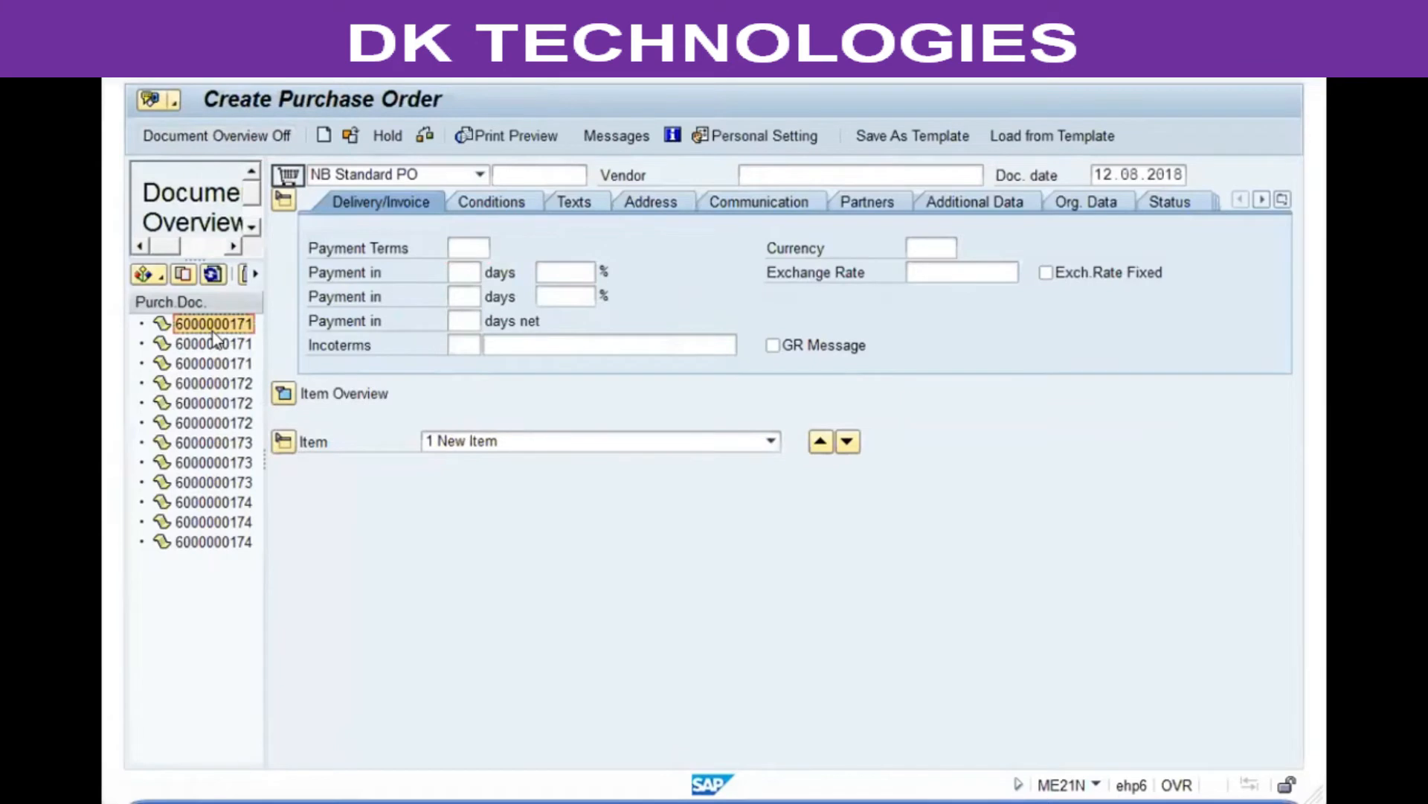
click(187, 276)
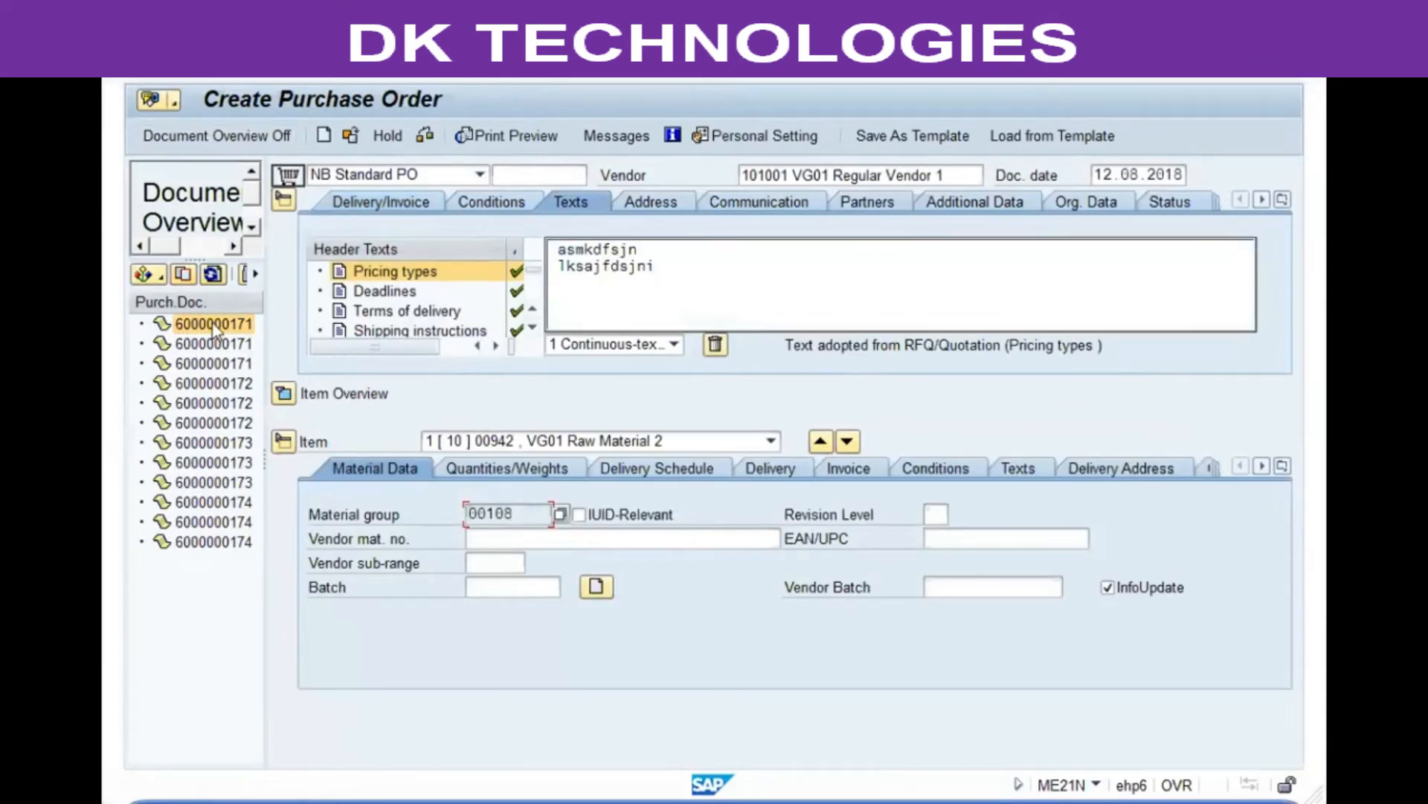
click(212, 341)
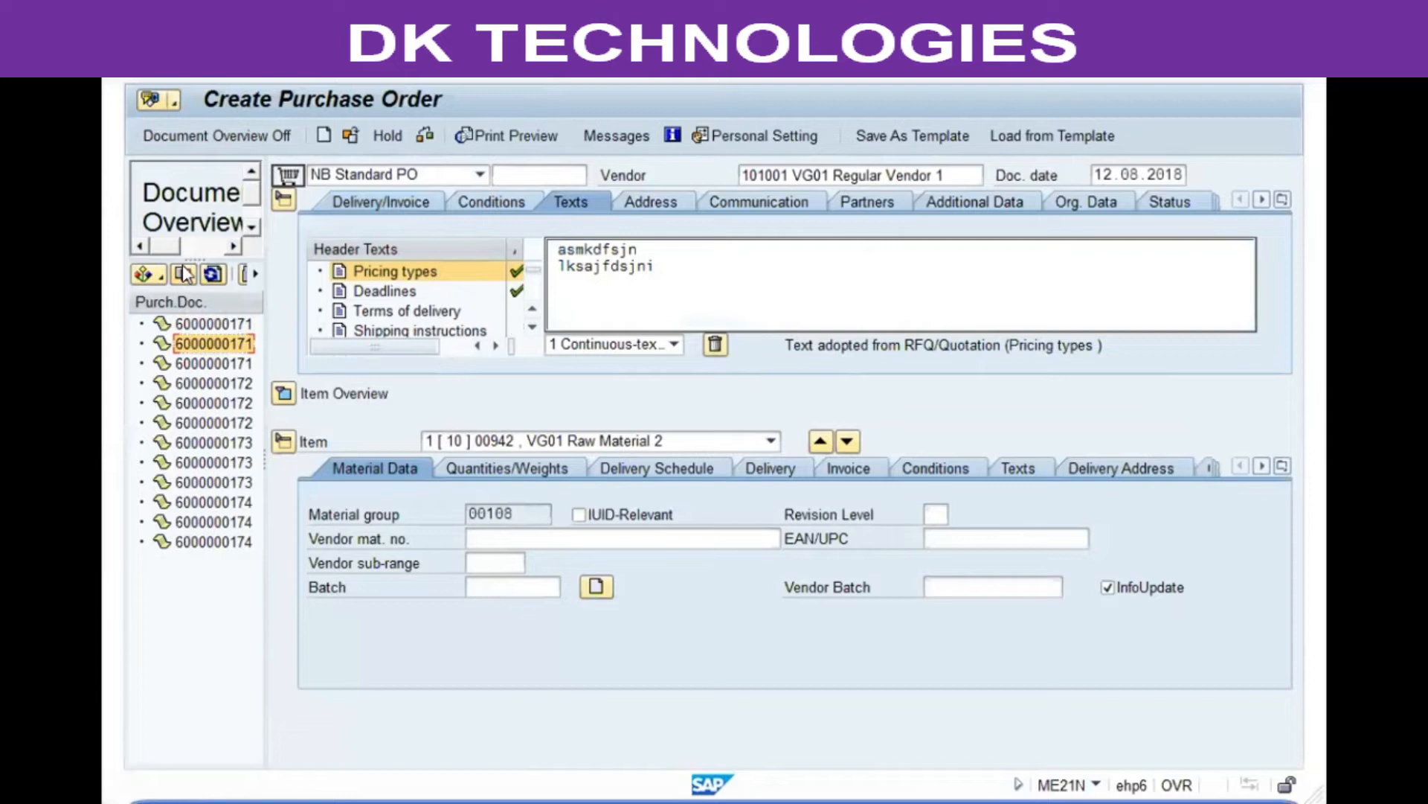
click(282, 393)
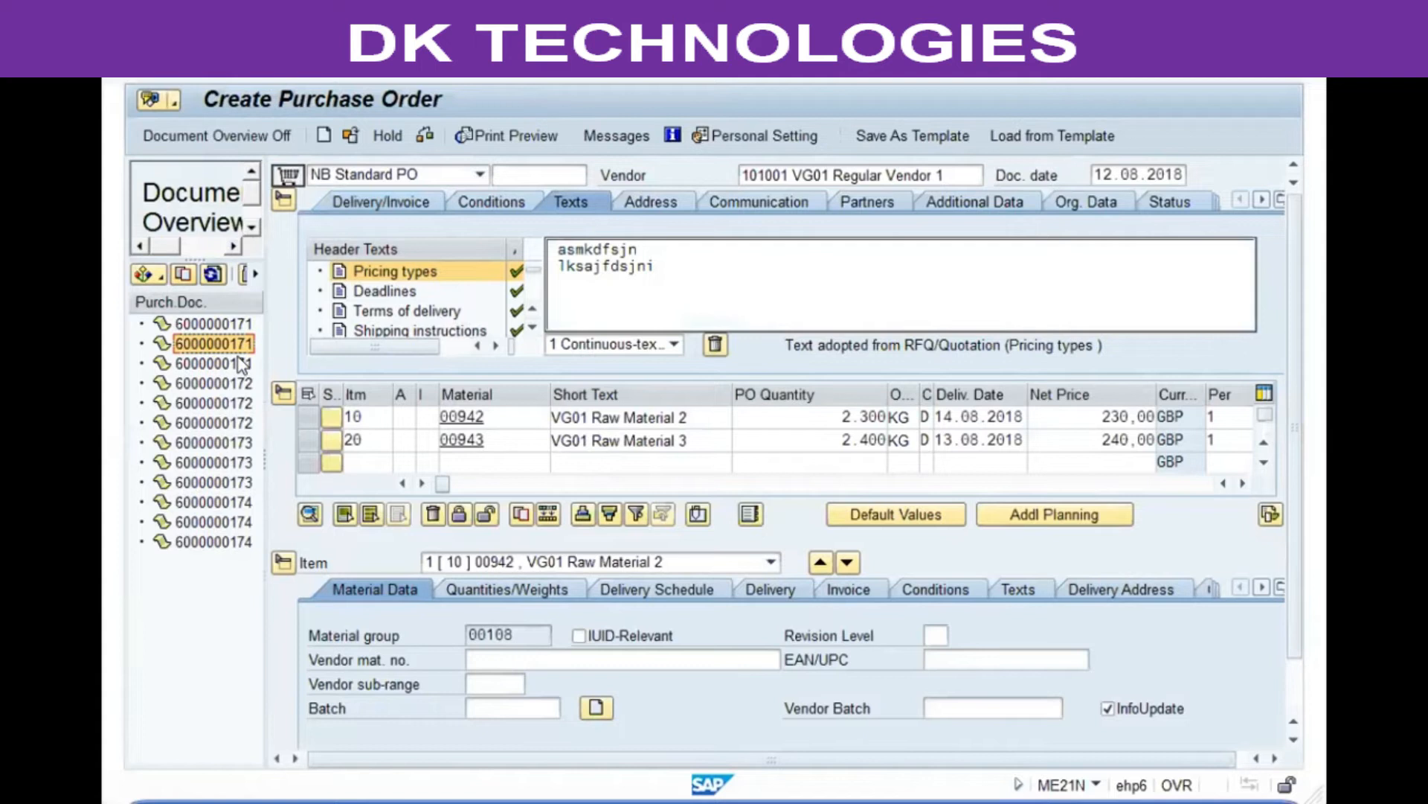
click(200, 363)
drag(202, 357, 288, 169)
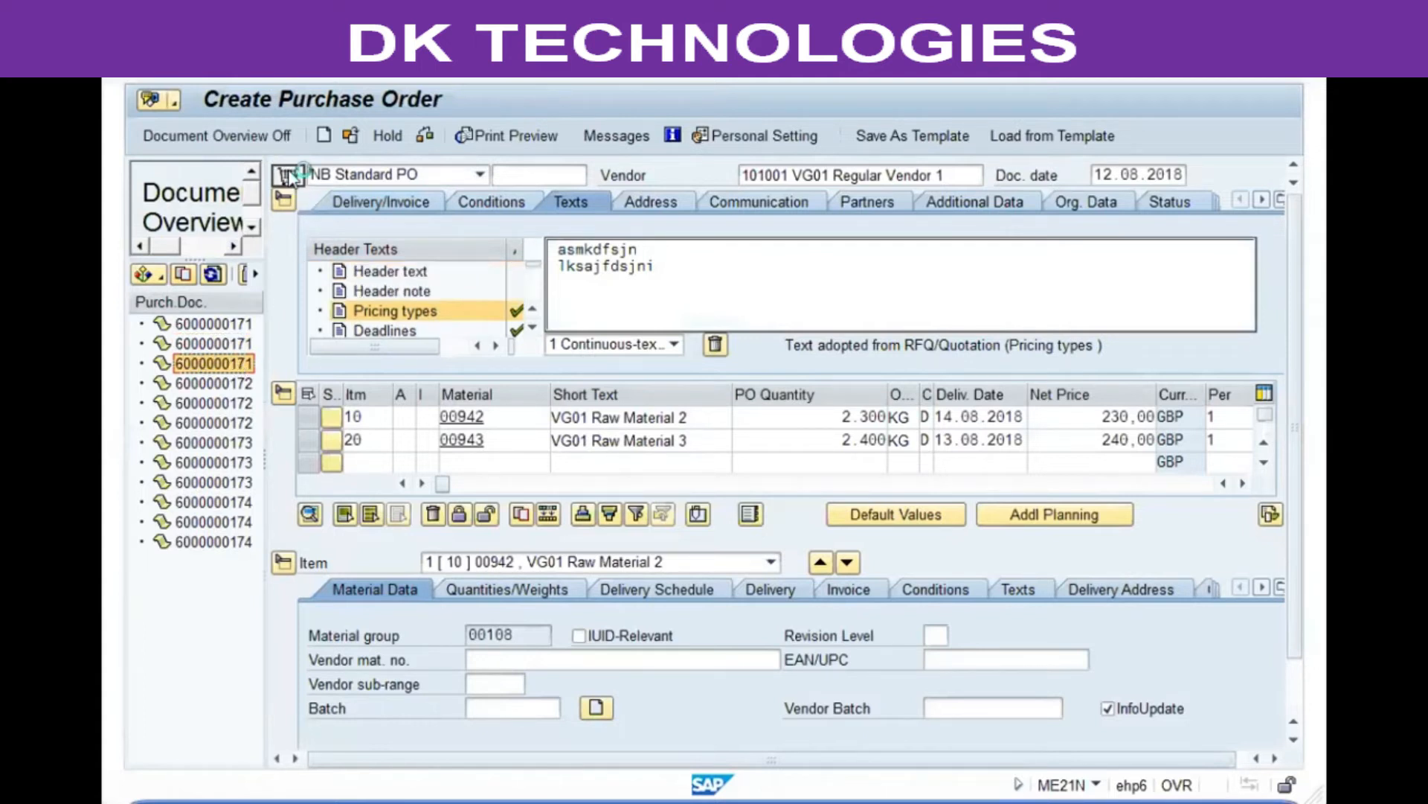
click(197, 136)
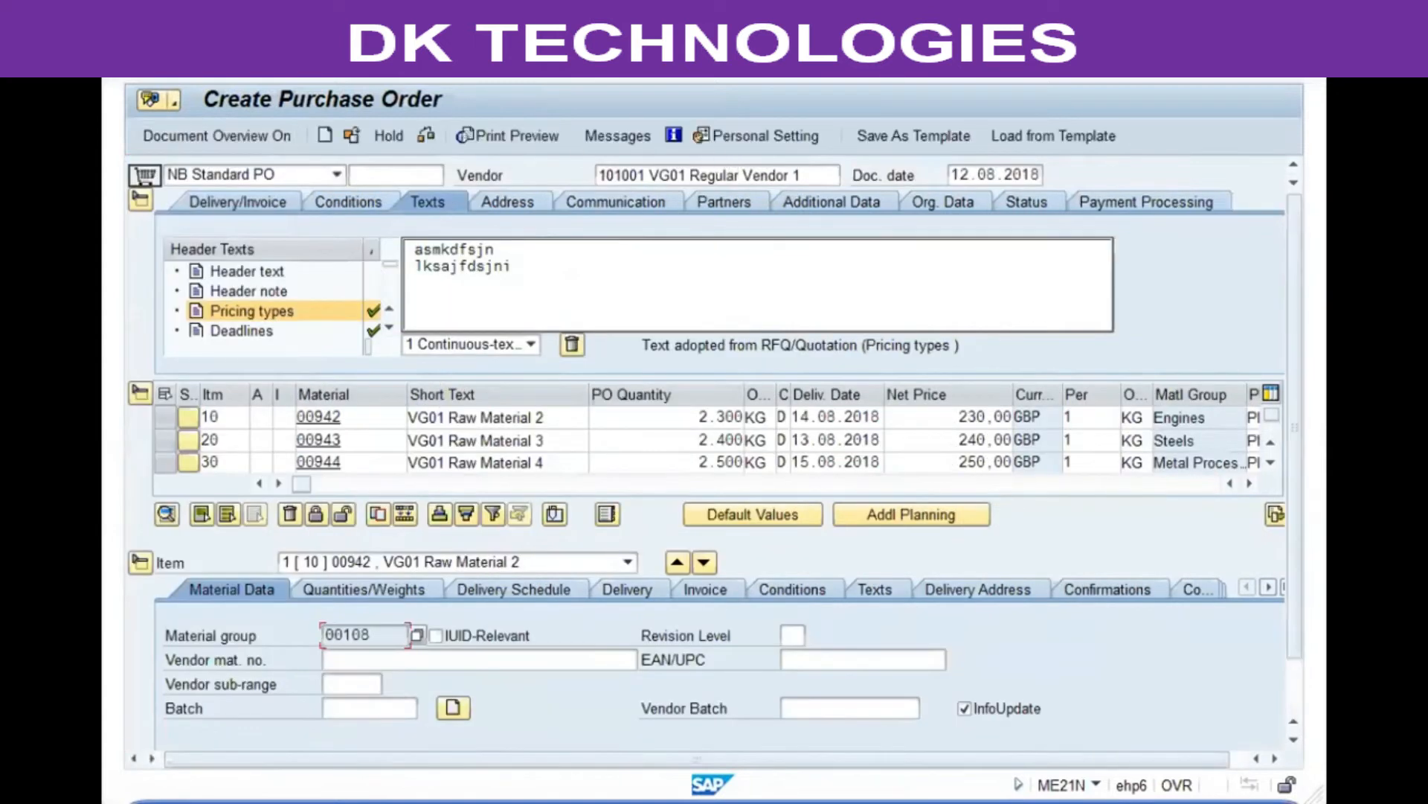
click(215, 136)
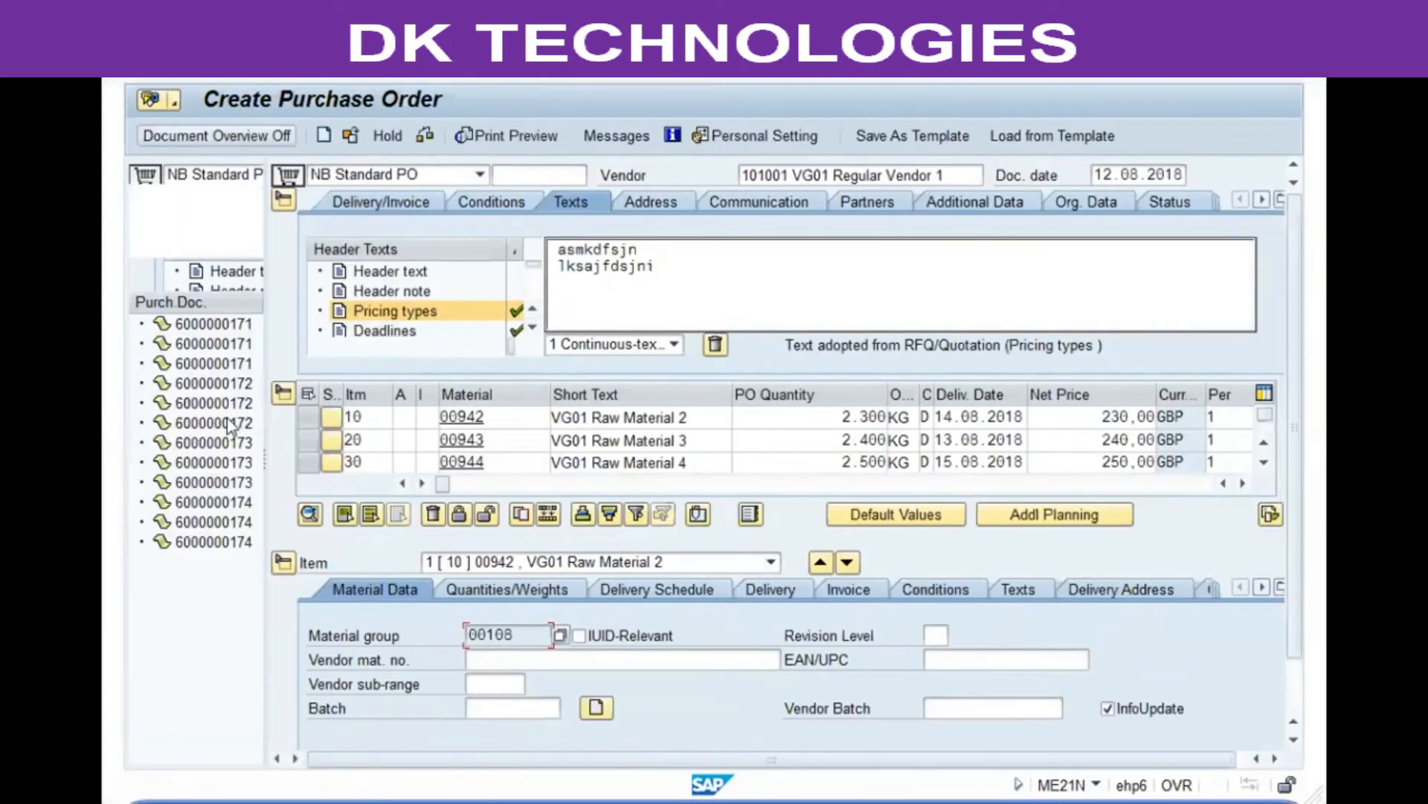
click(213, 402)
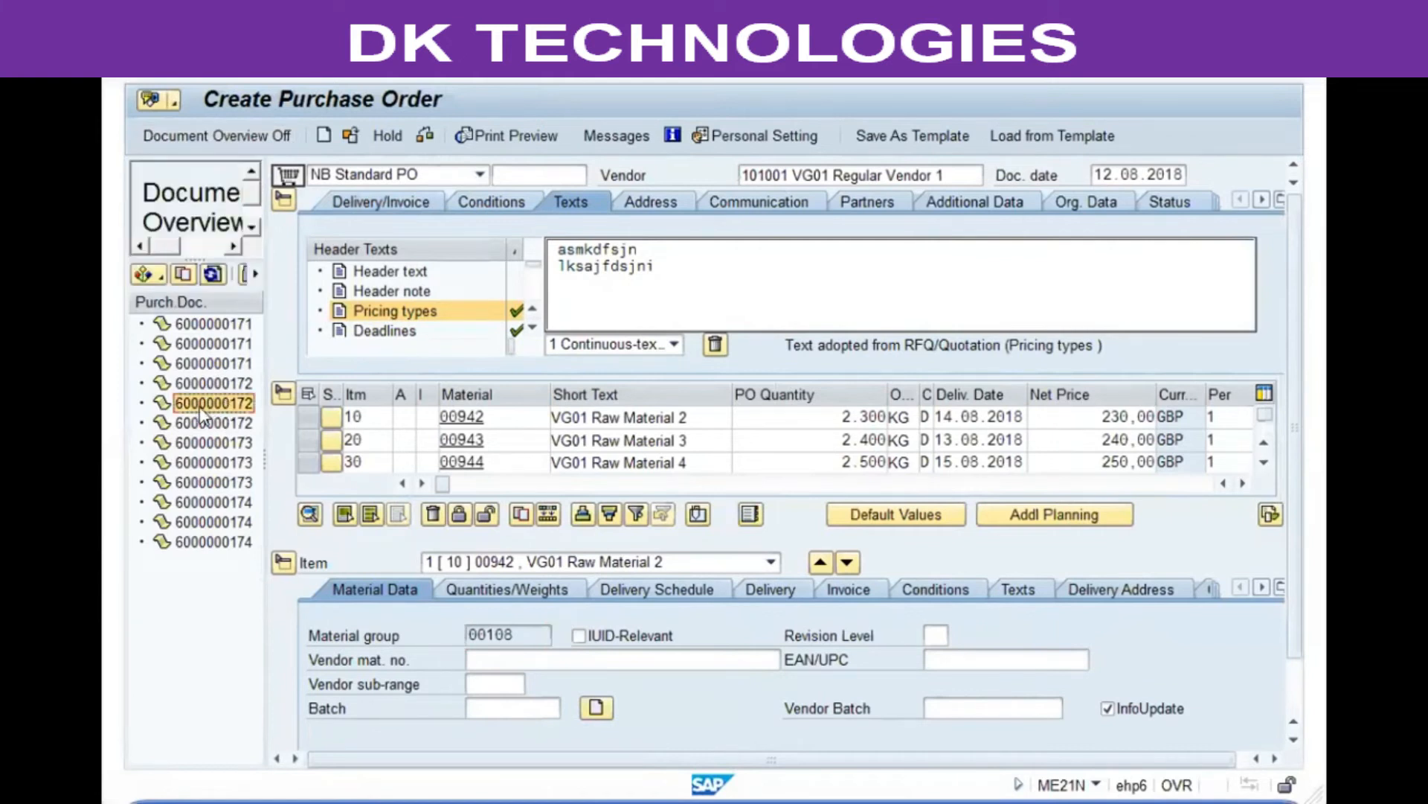
click(183, 275)
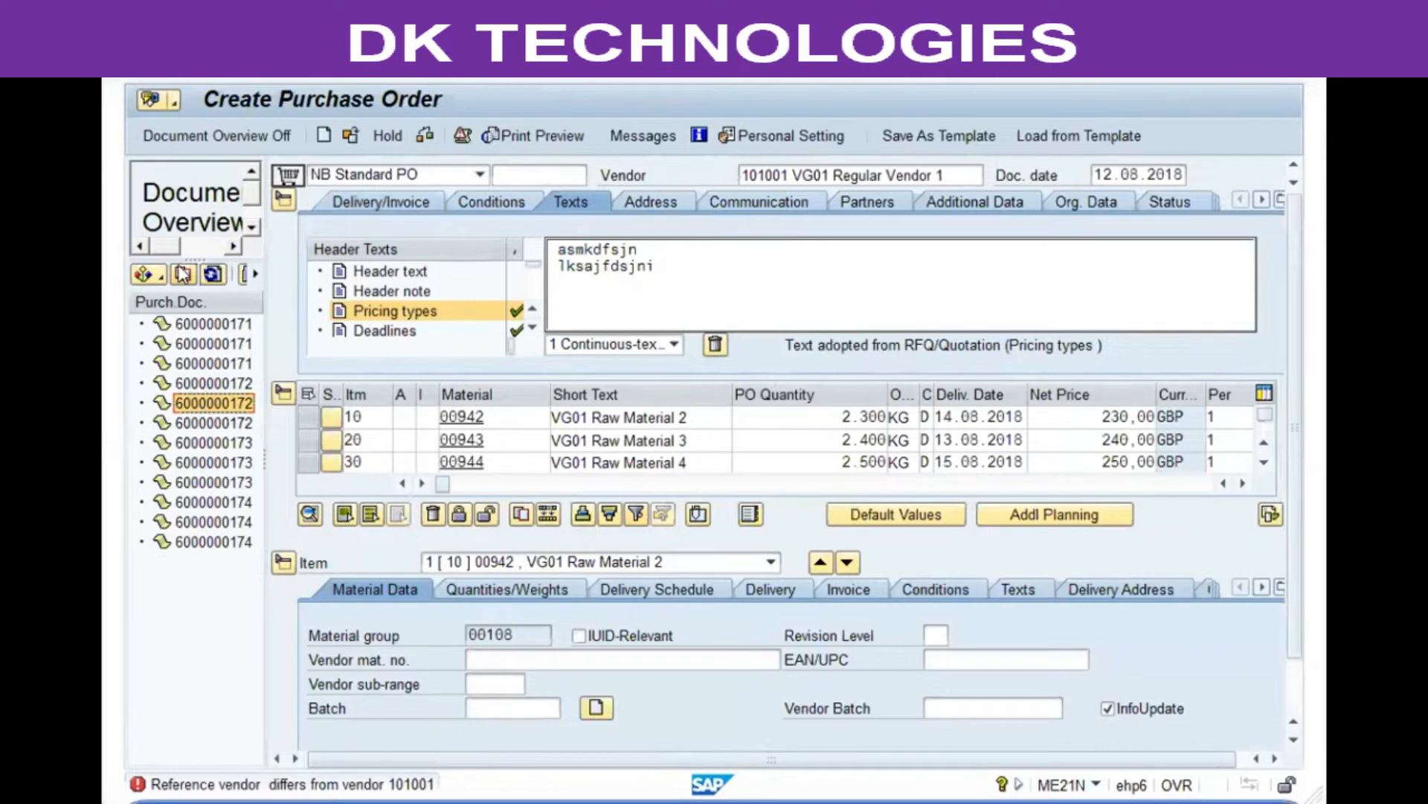
click(283, 200)
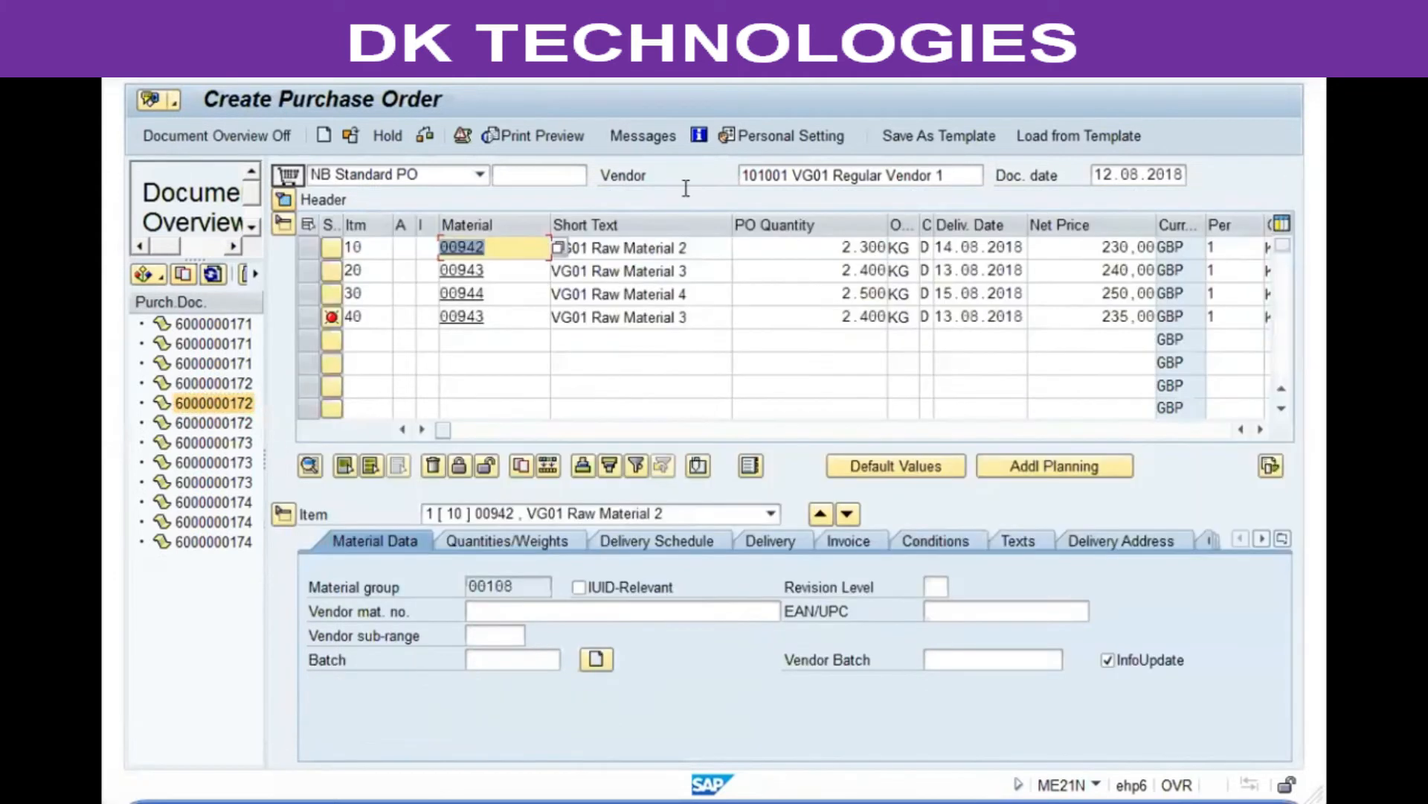
click(308, 317)
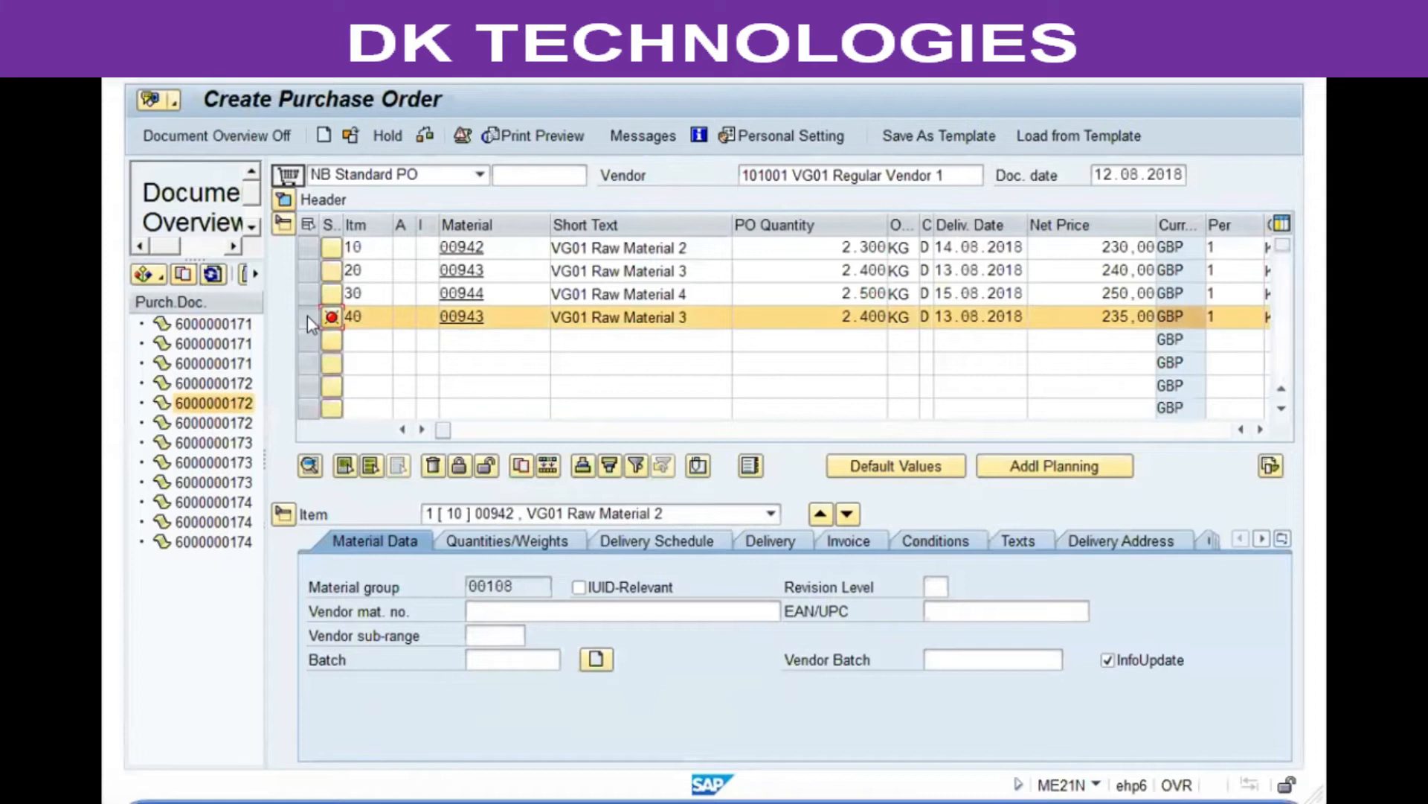
click(433, 466)
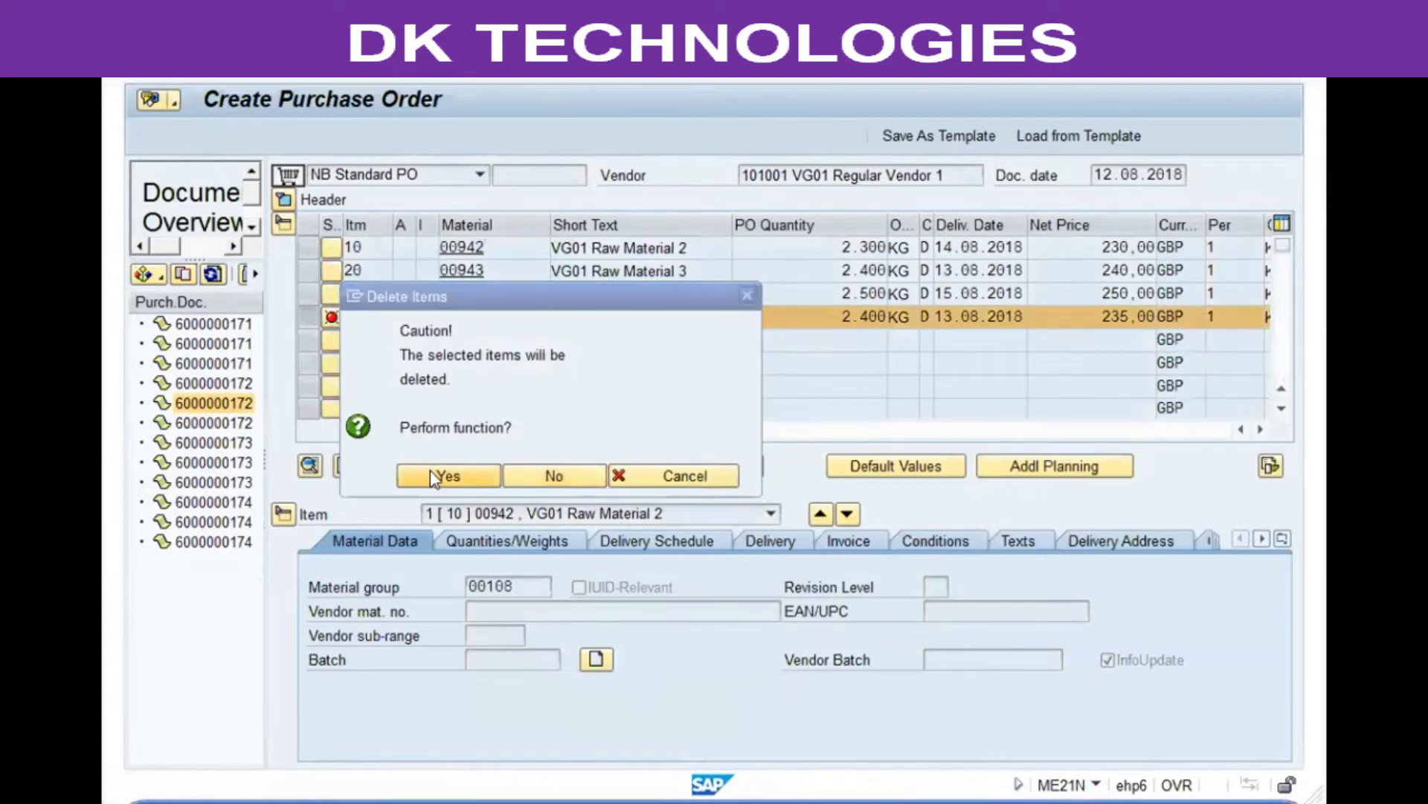
click(430, 470)
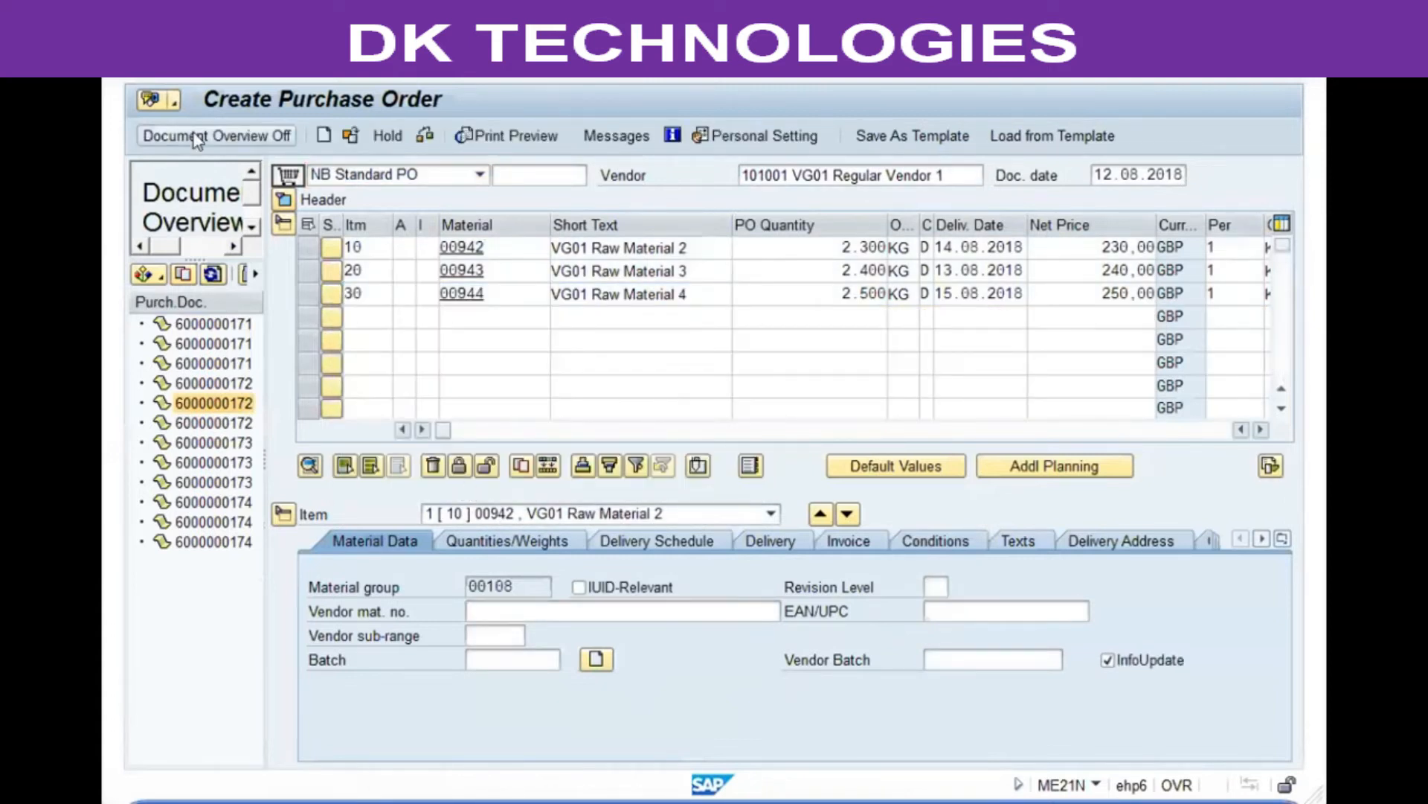
Step: Review the purchase order's output message and its print communication settings, then return to the order
click(197, 135)
click(140, 199)
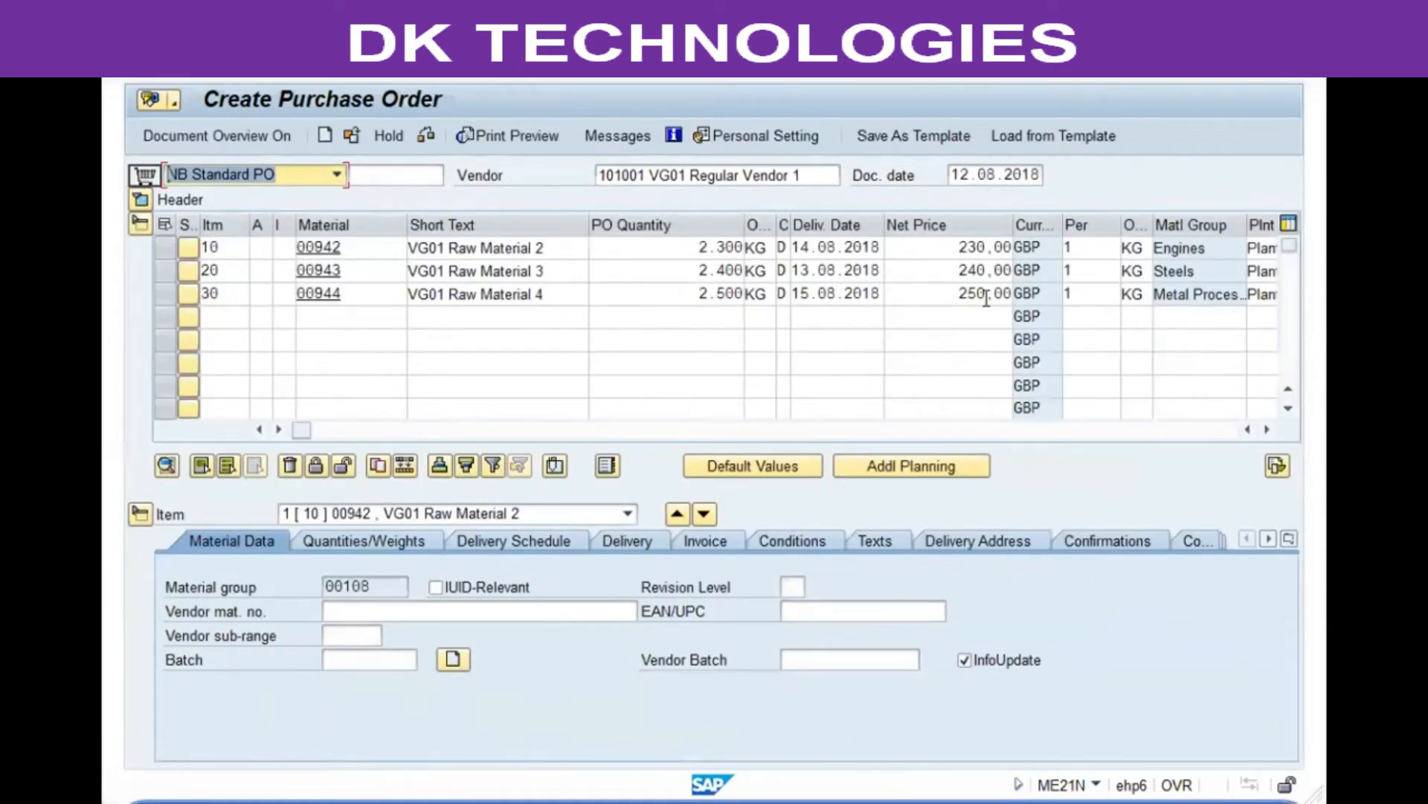
click(618, 136)
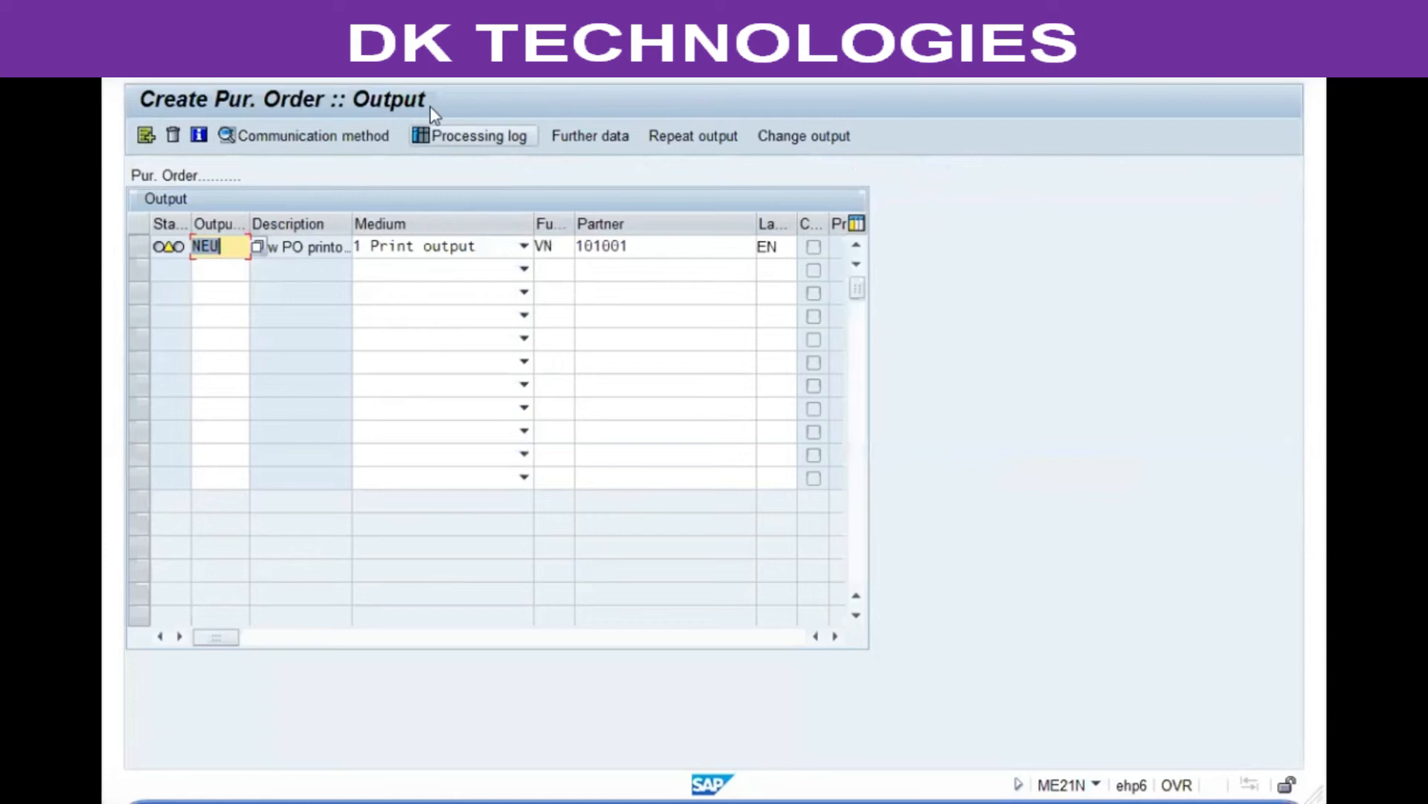
key(Return)
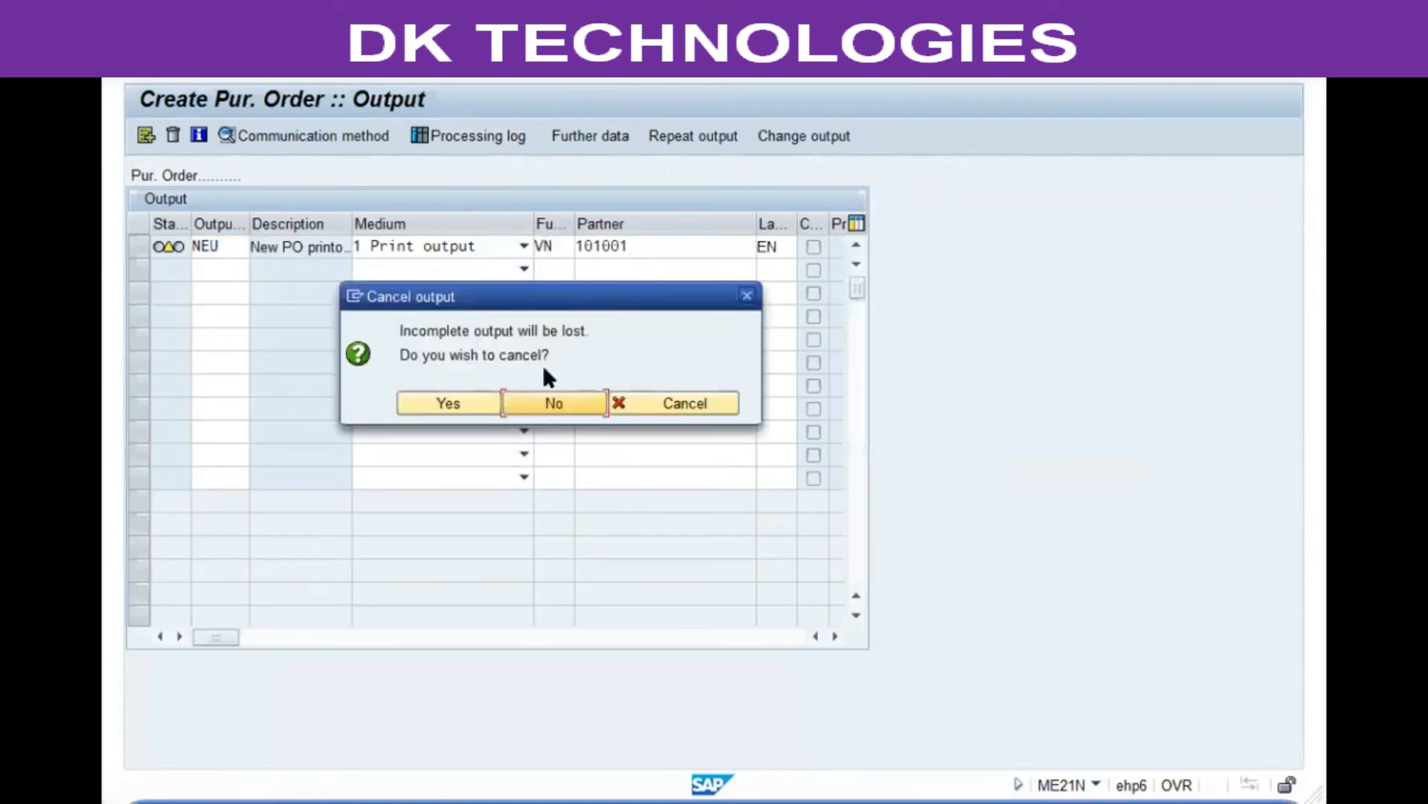
click(693, 399)
click(310, 135)
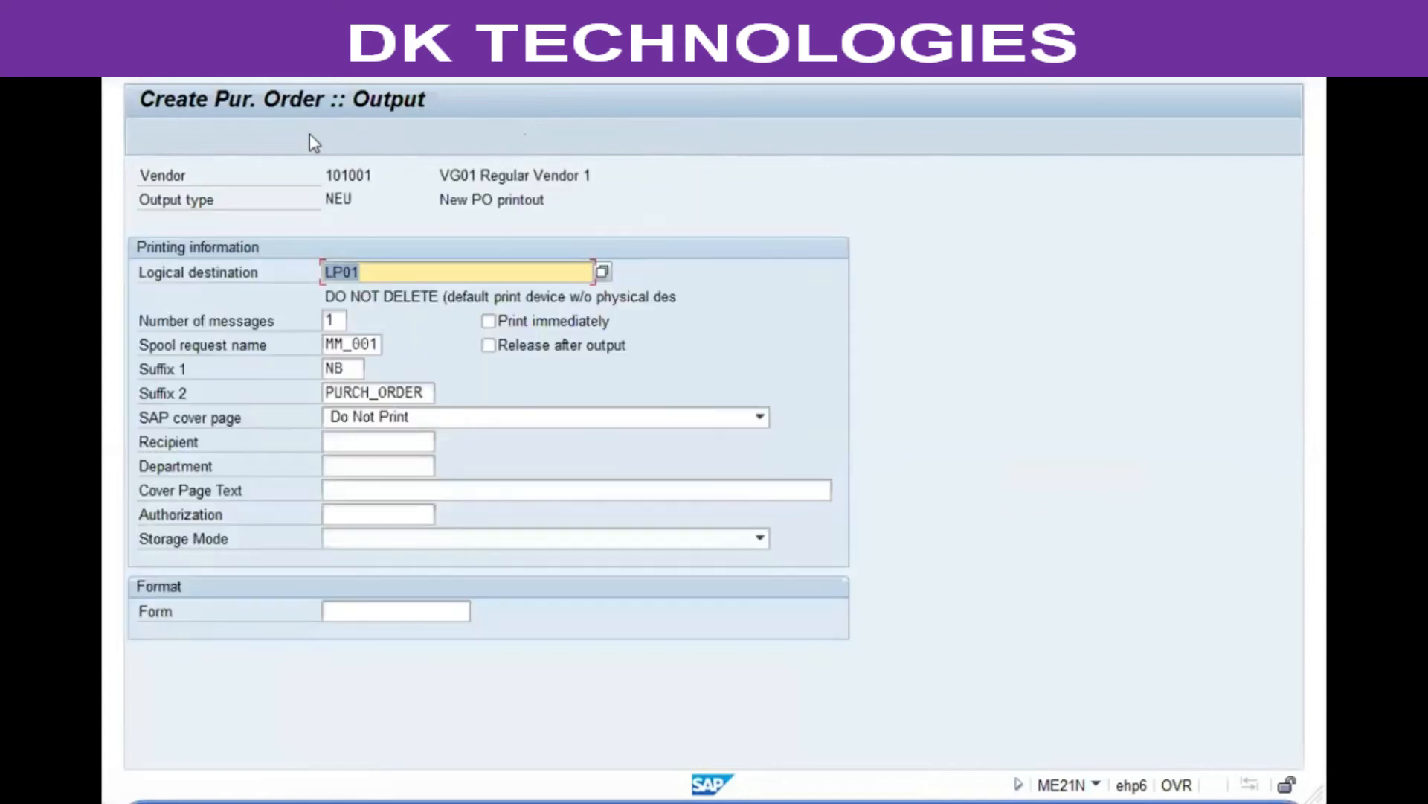
click(418, 63)
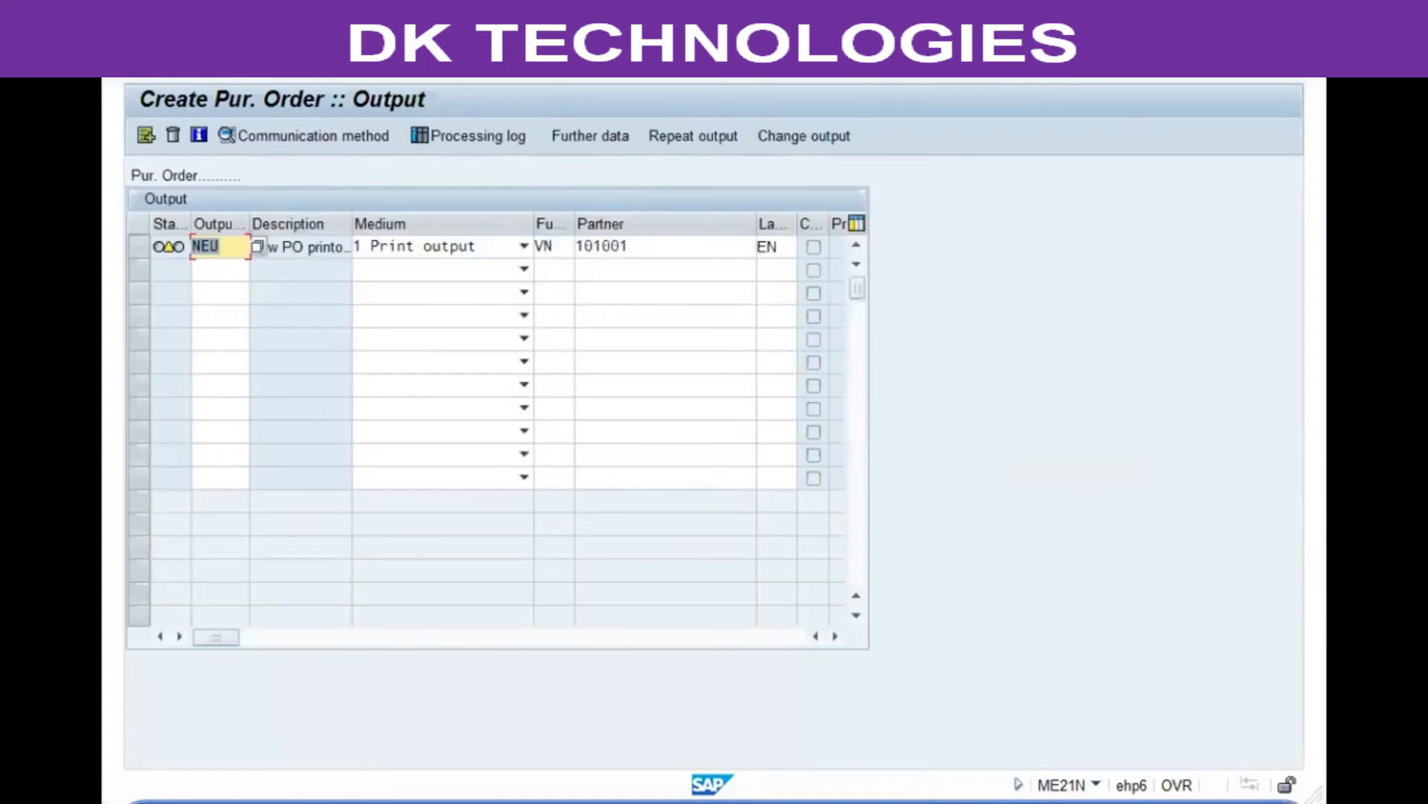
click(419, 63)
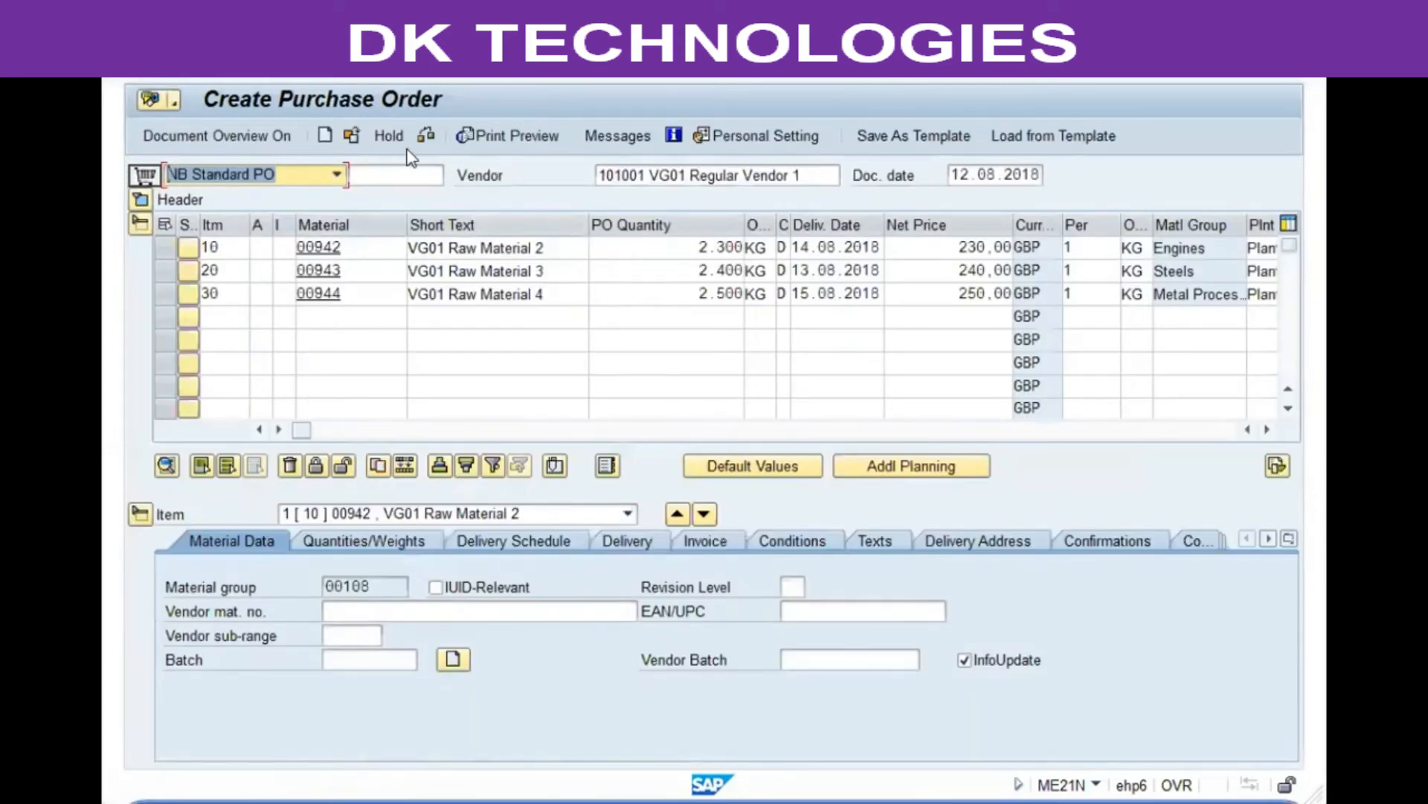
Step: Check the purchase order and review the ordered quantity and value on the header Status tab
click(426, 137)
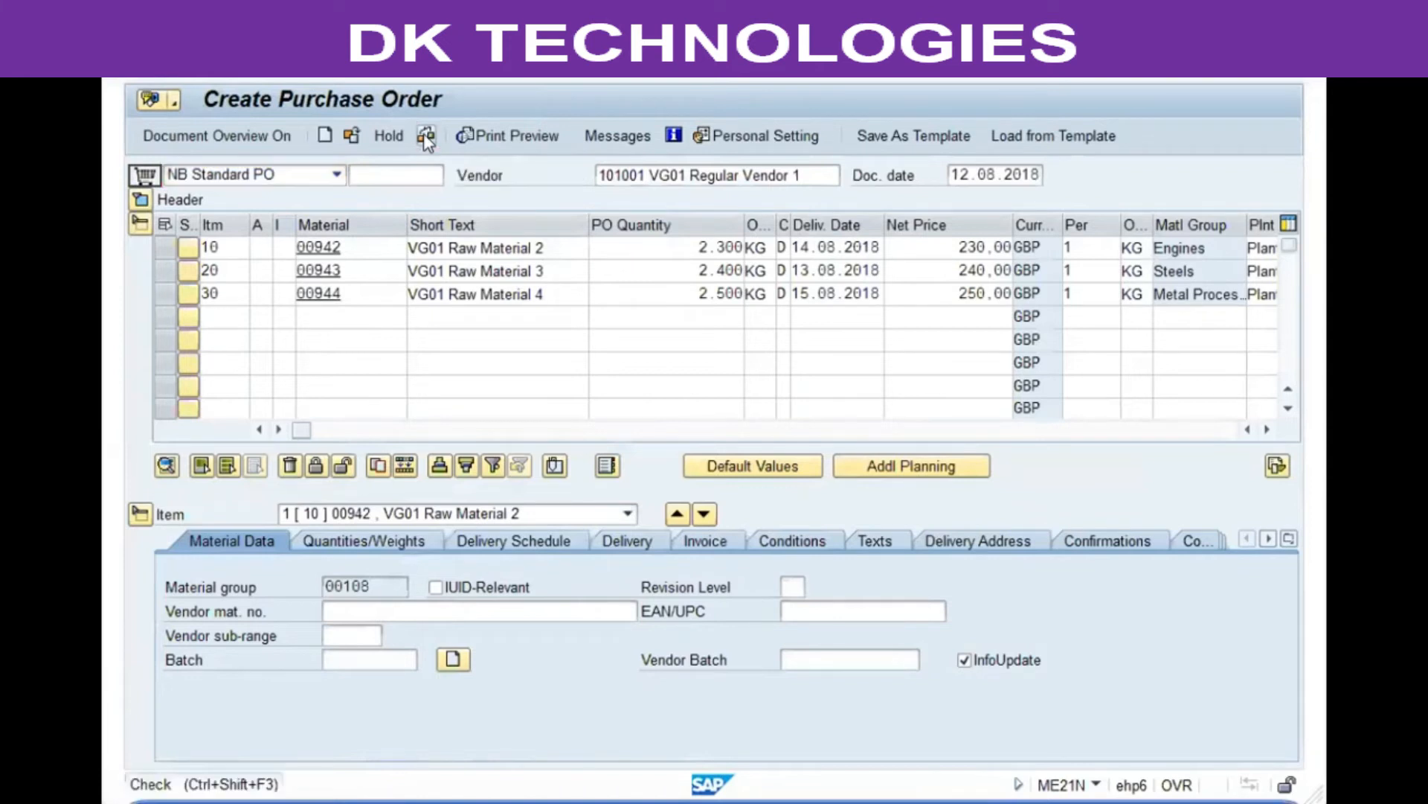
click(140, 199)
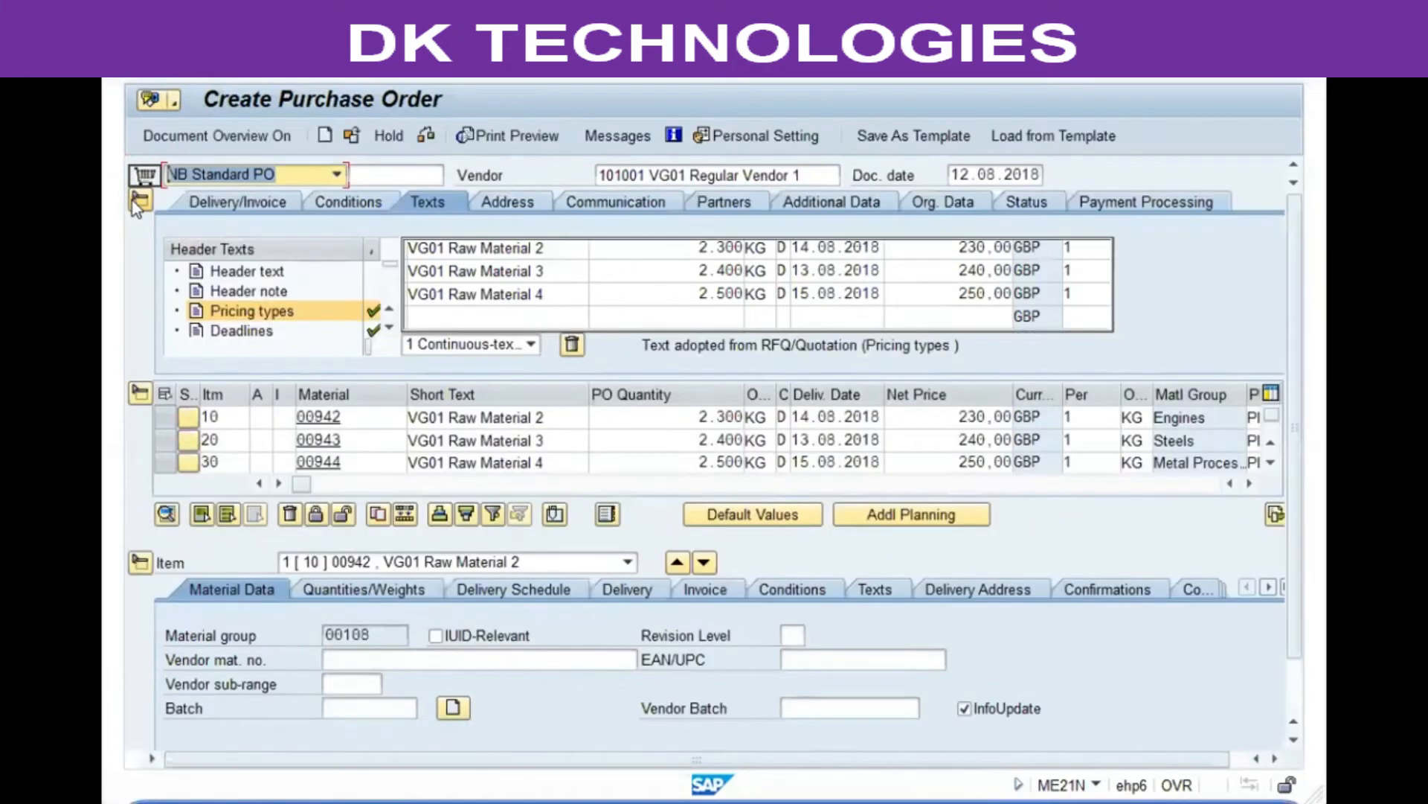
click(1003, 200)
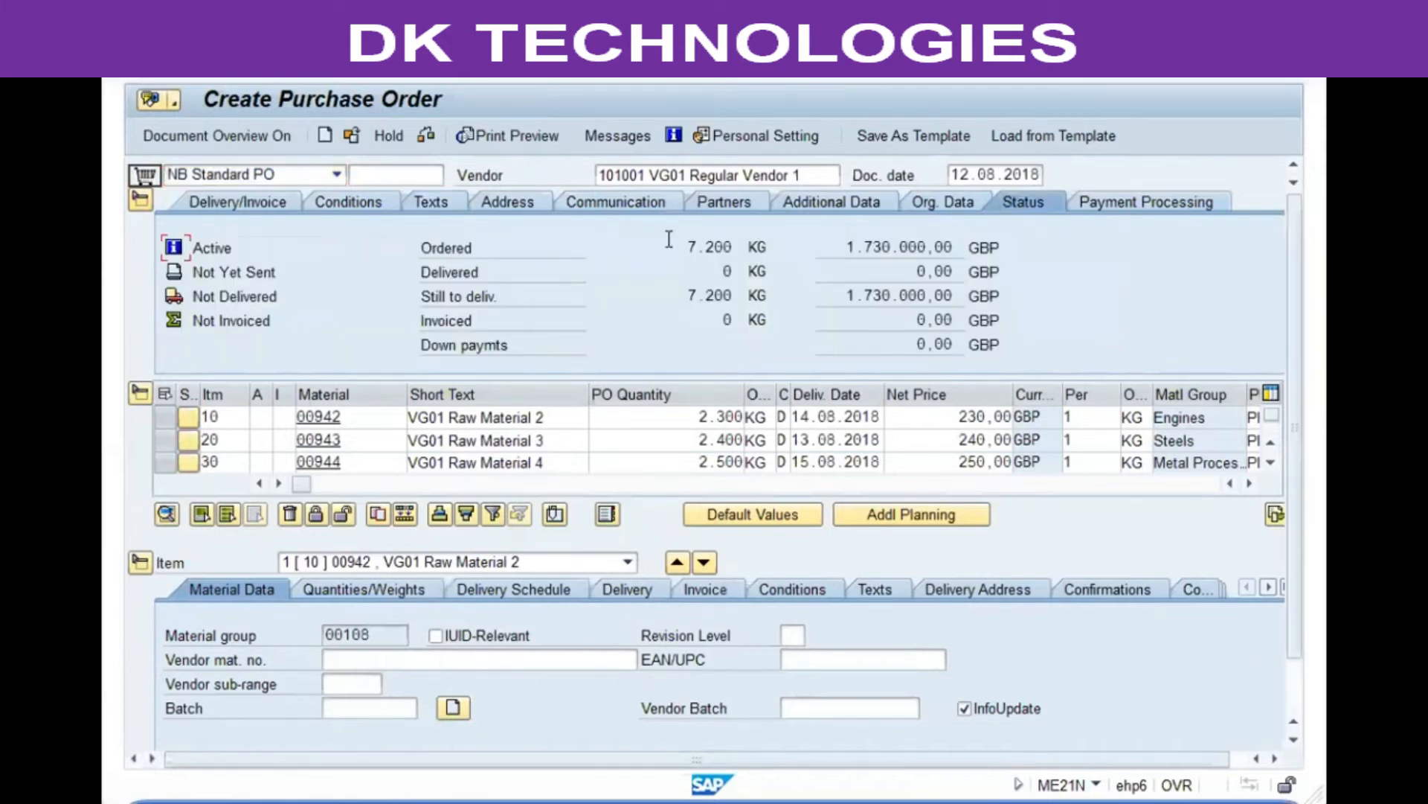
drag(688, 247, 743, 247)
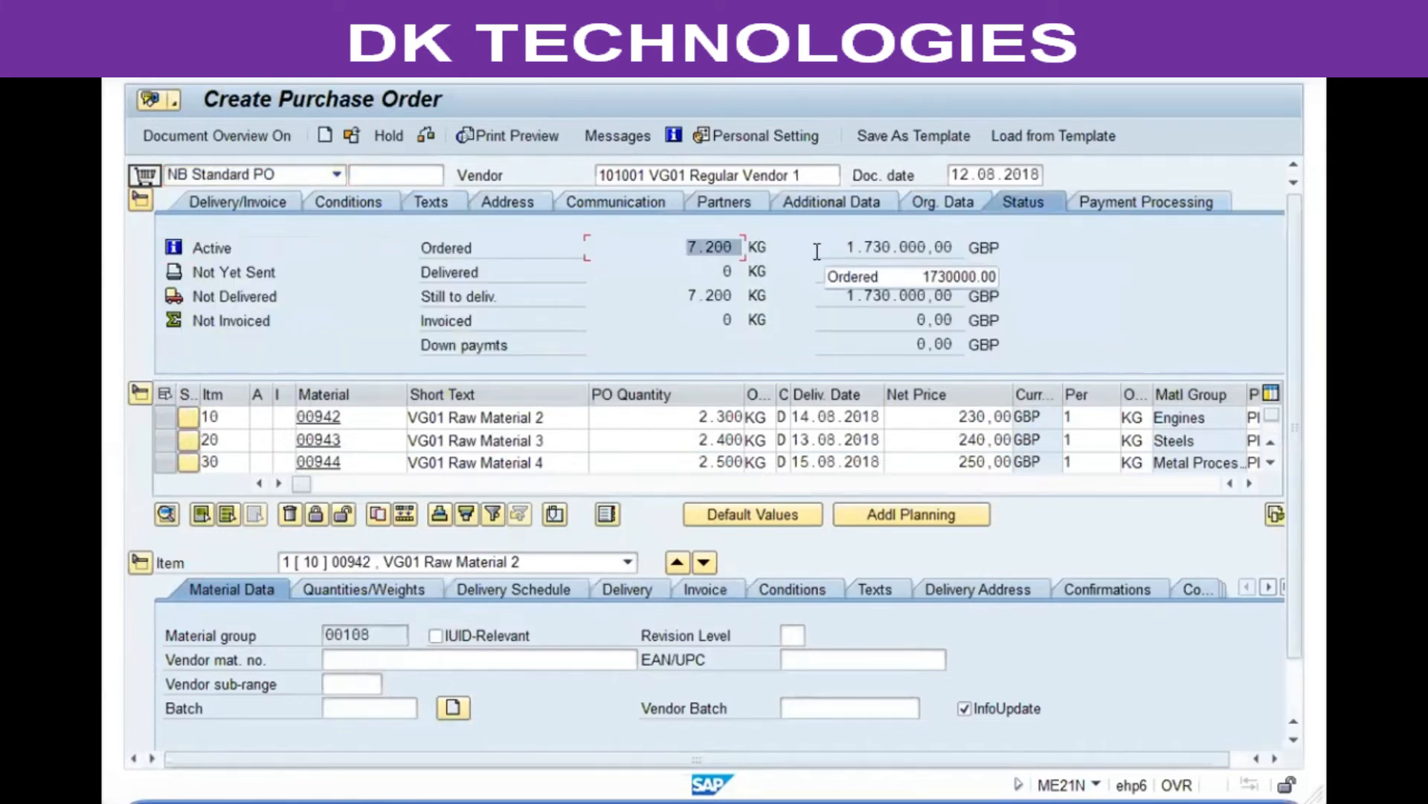
drag(850, 247, 953, 245)
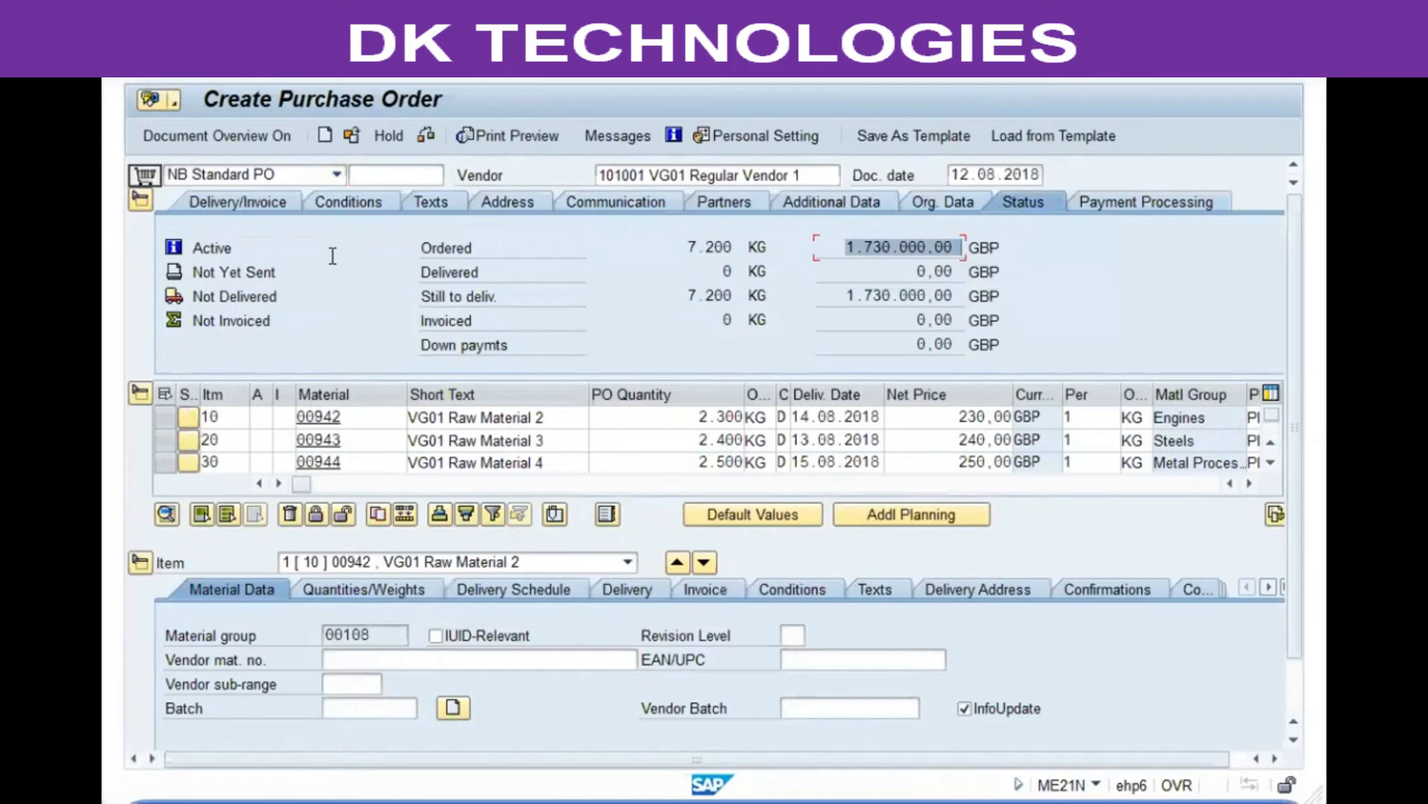
click(245, 252)
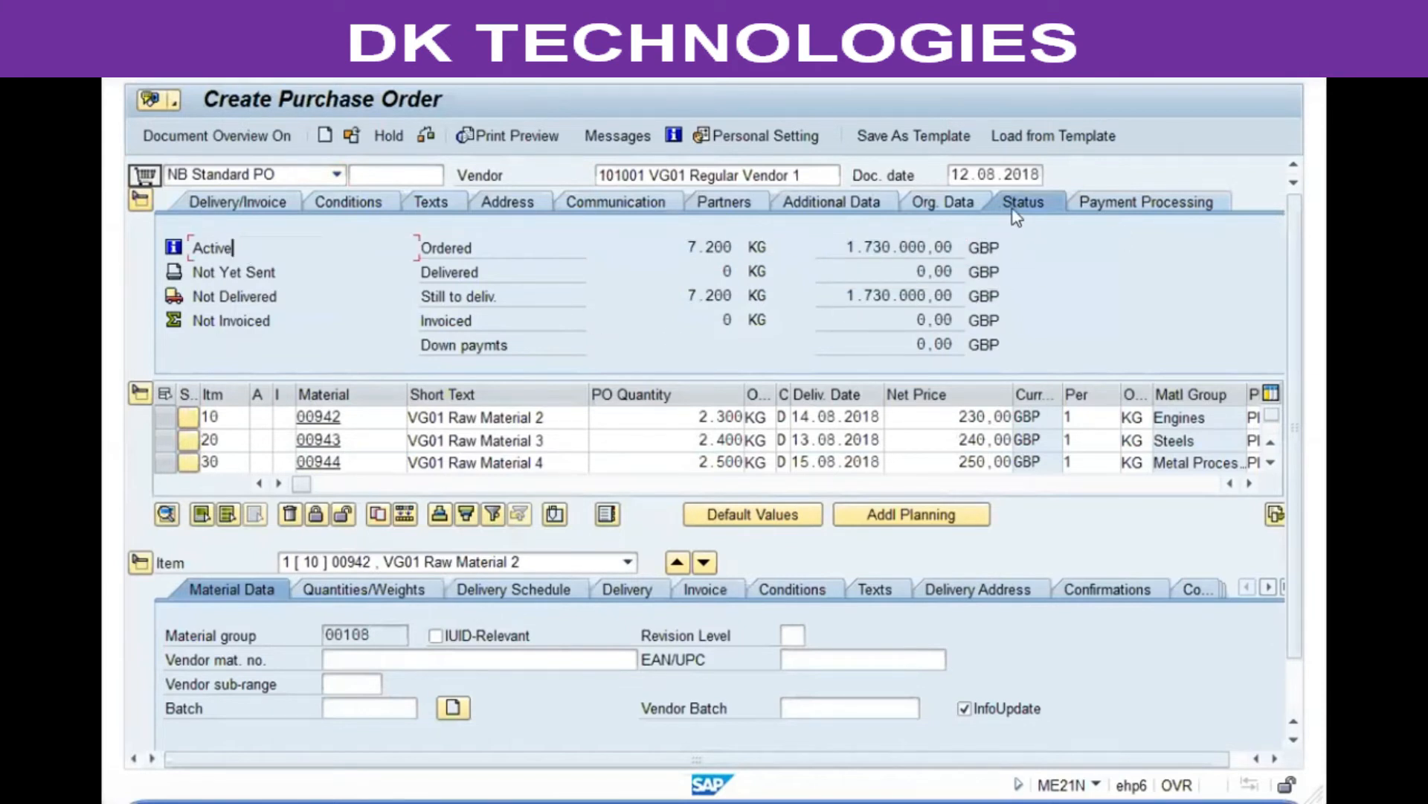
Step: Check the purchase order once more and save it
click(429, 136)
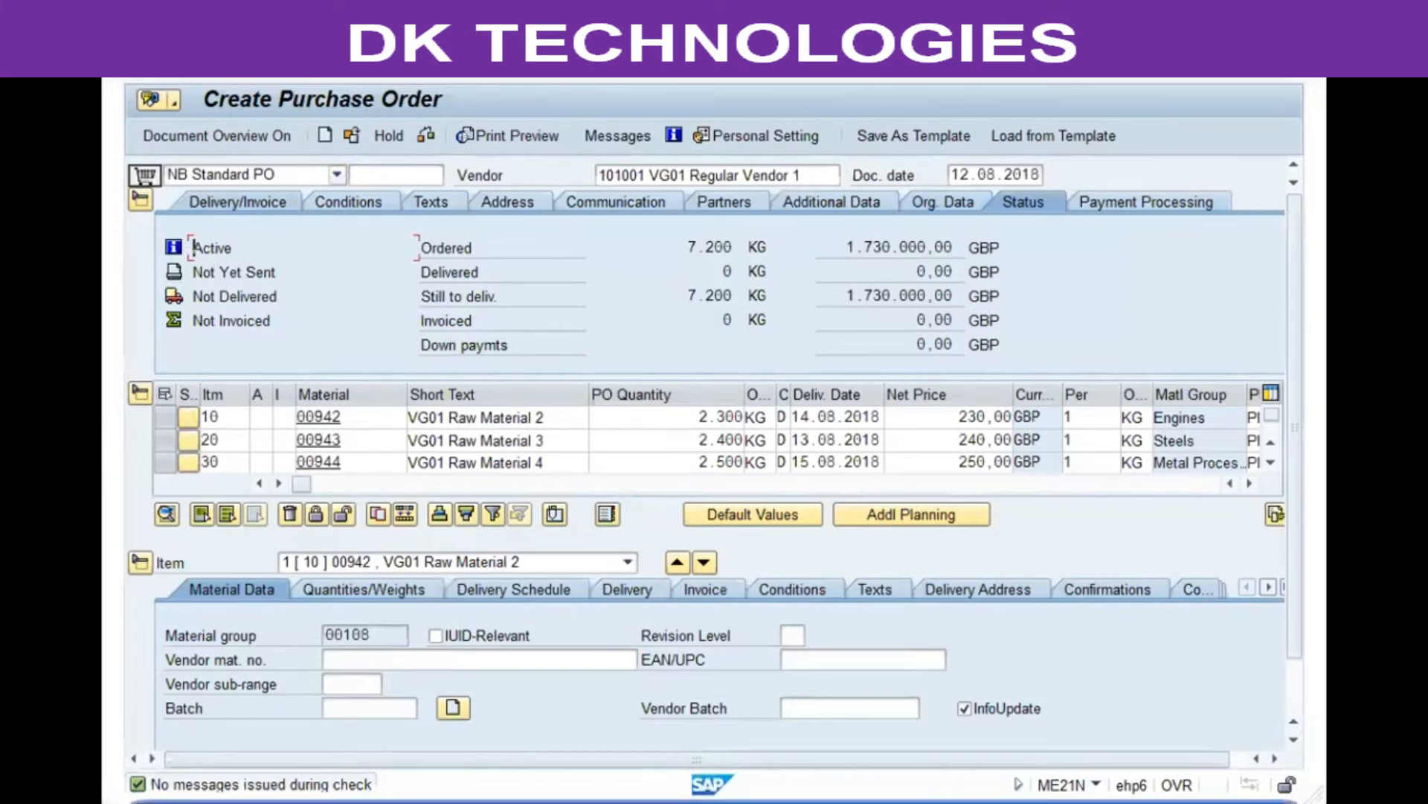
key(ctrl+s)
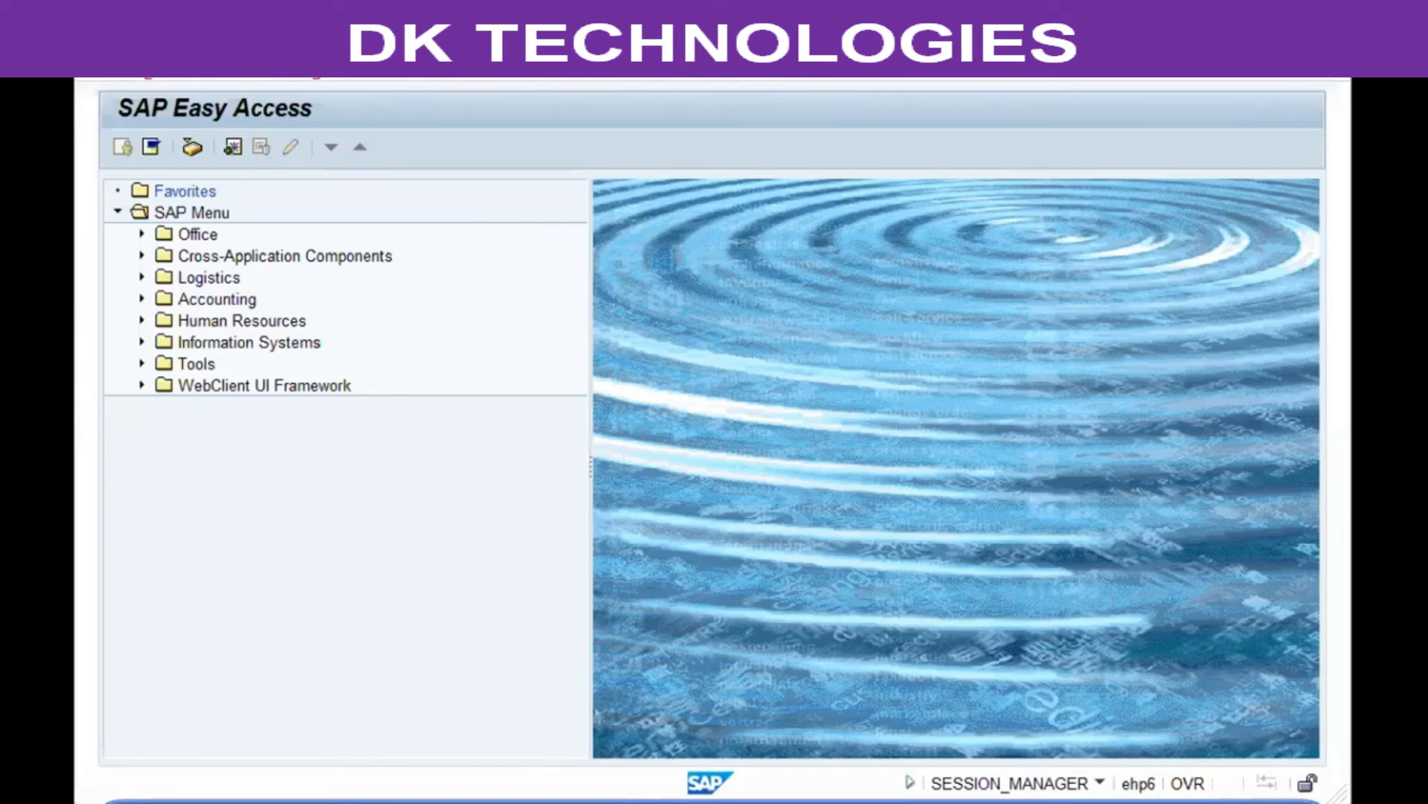
key(Return)
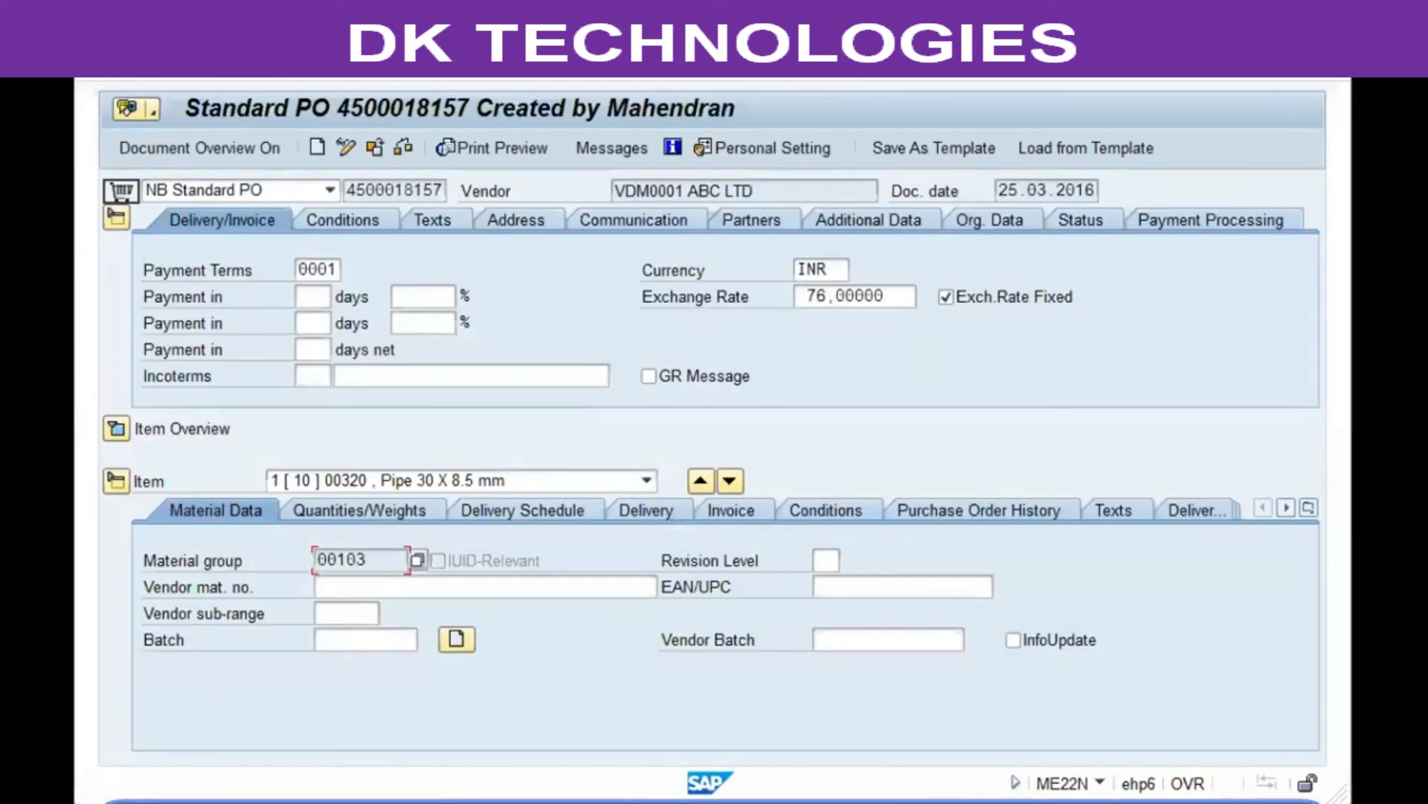
click(118, 430)
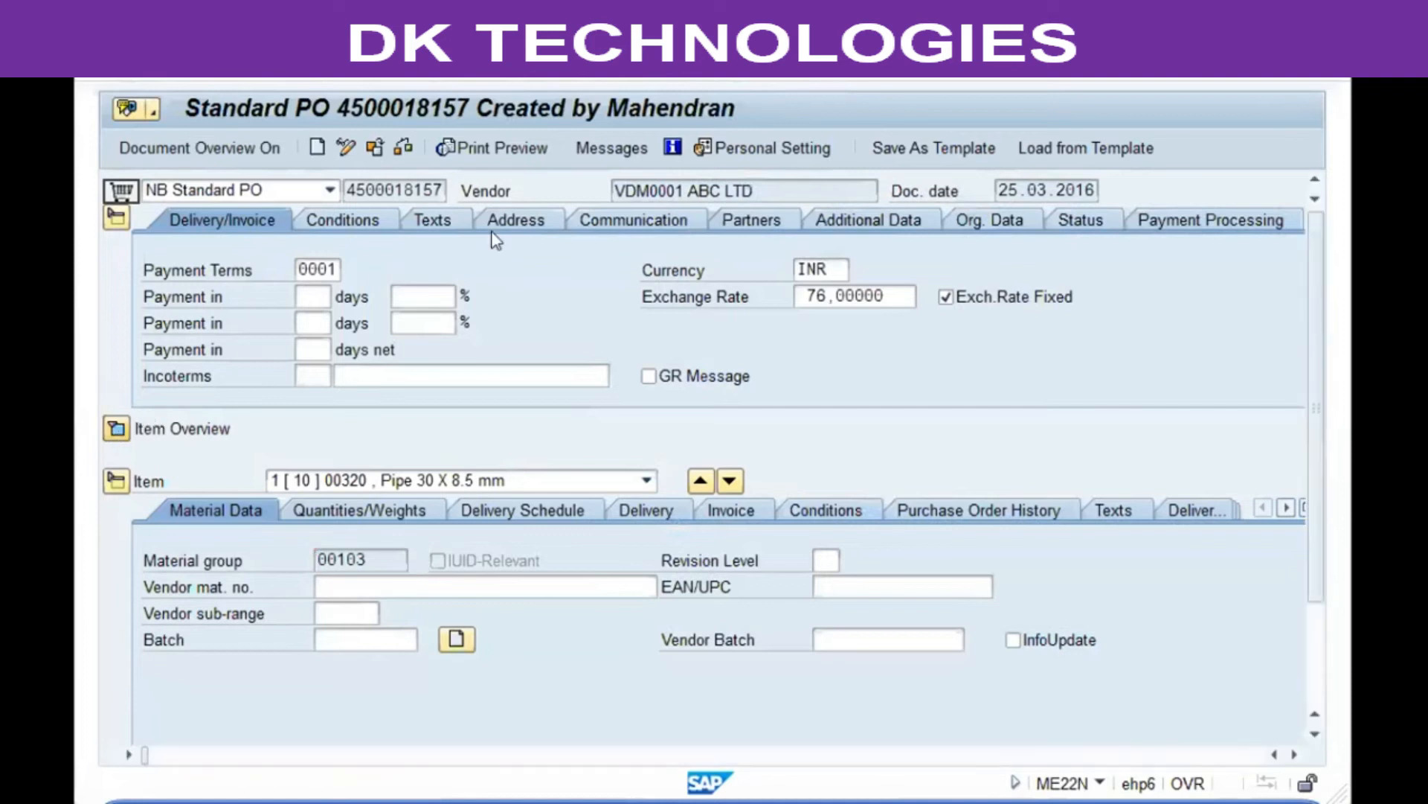
click(371, 150)
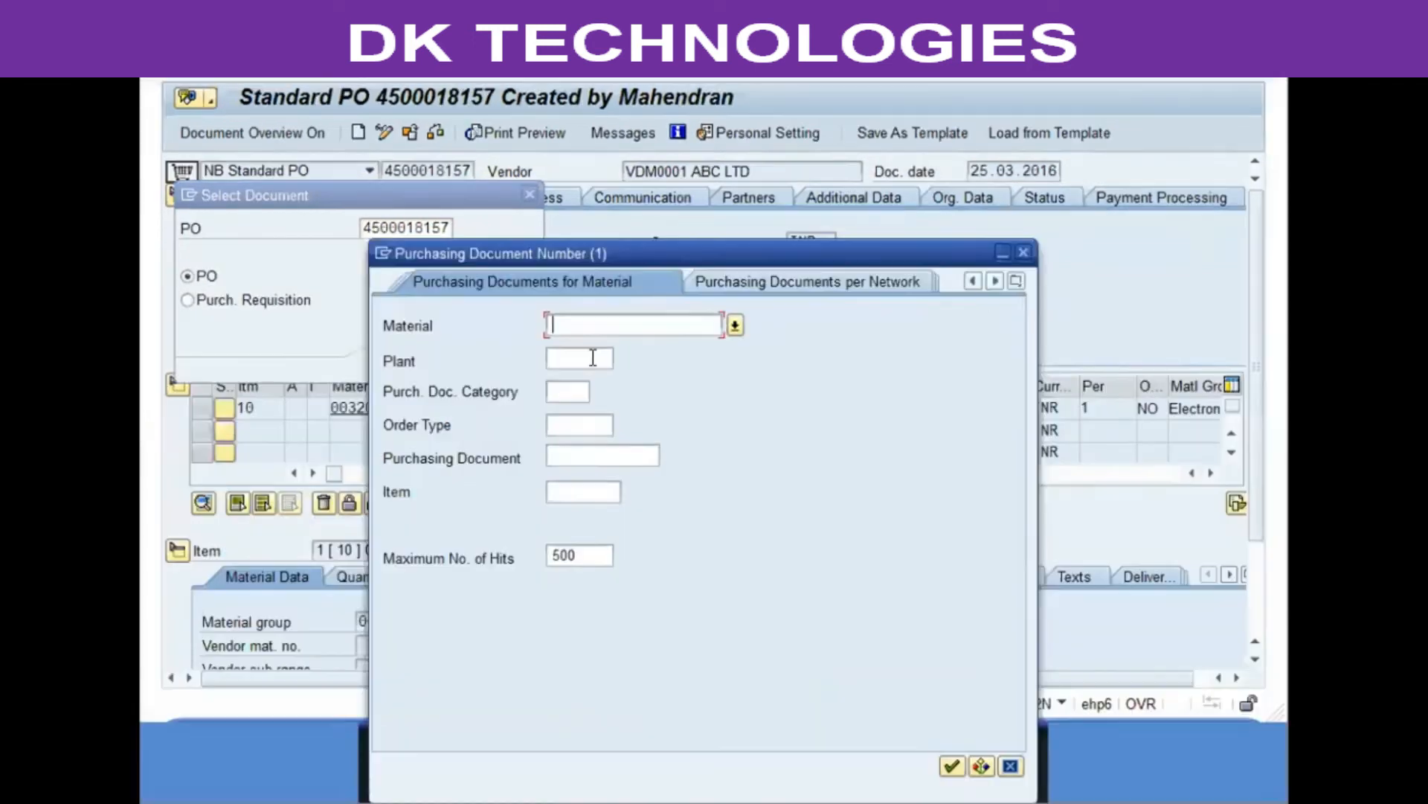
click(593, 357)
text(vgp1)
key(Return)
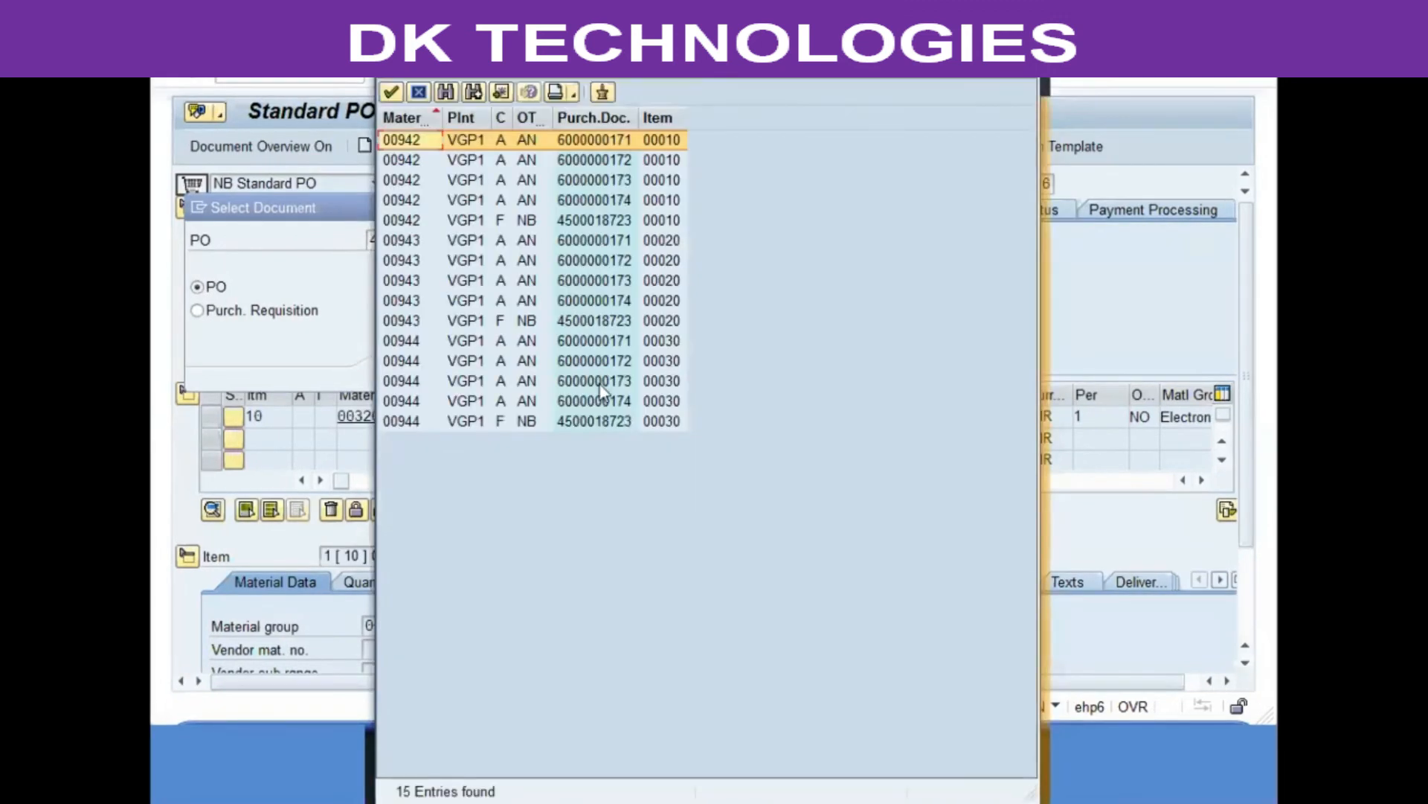
click(595, 320)
double_click(595, 221)
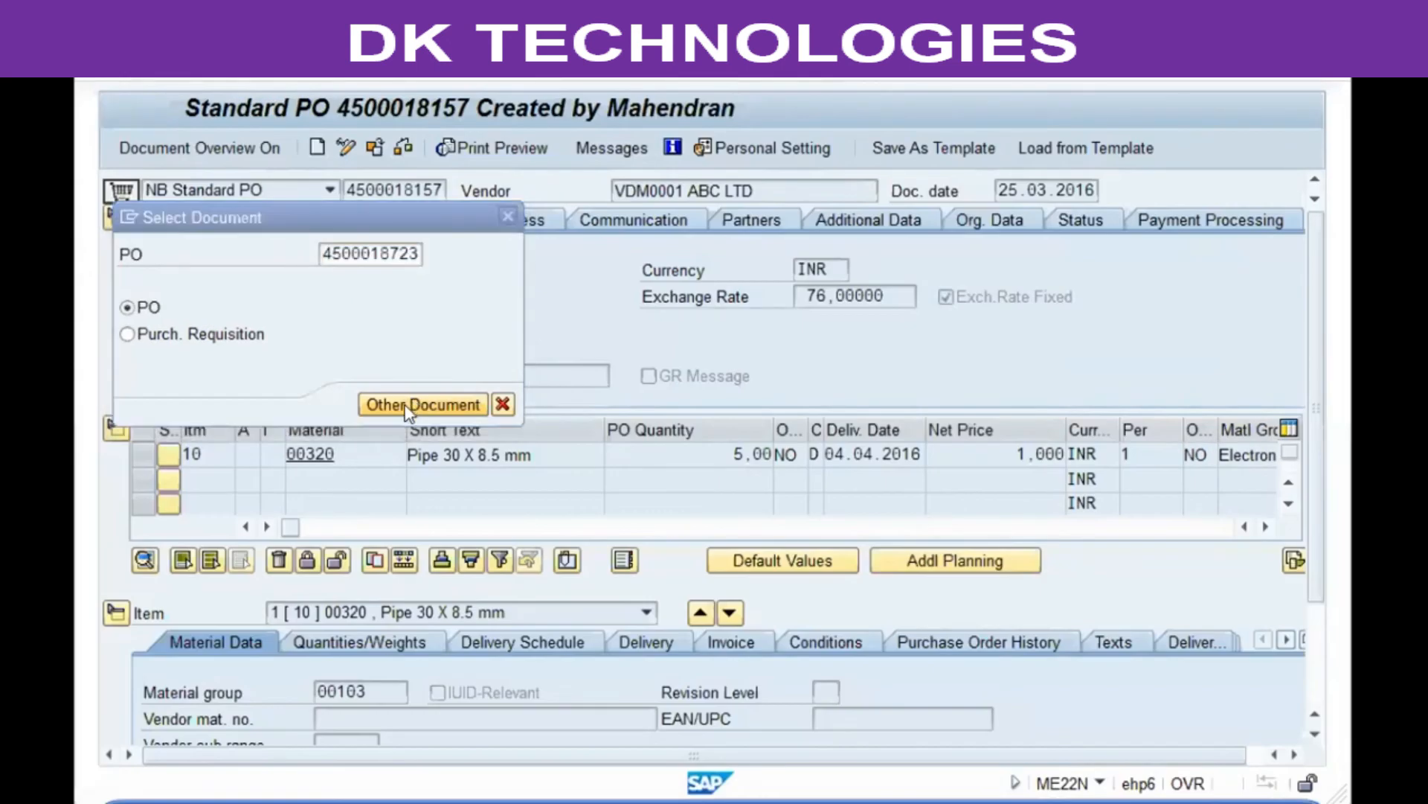
drag(412, 189, 493, 191)
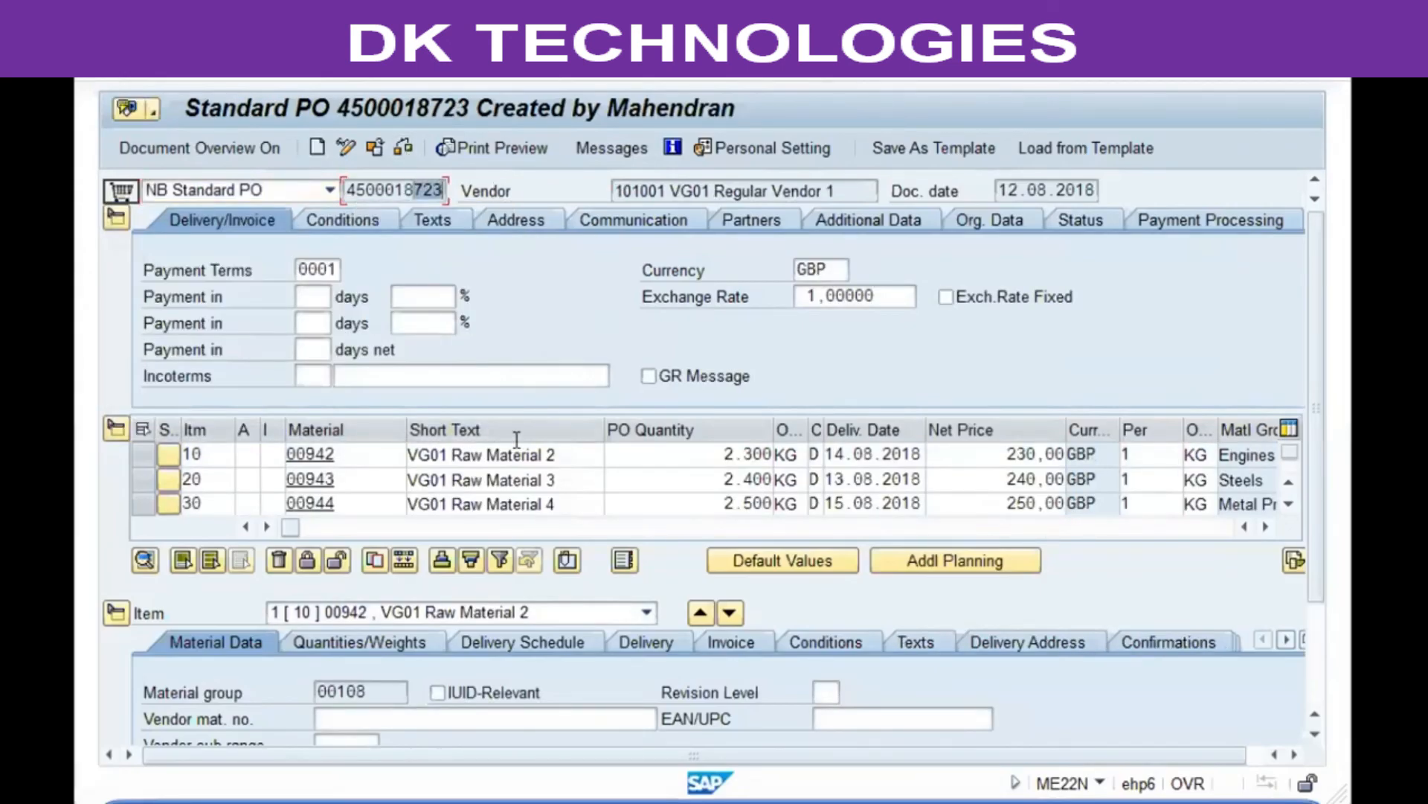
key(F3)
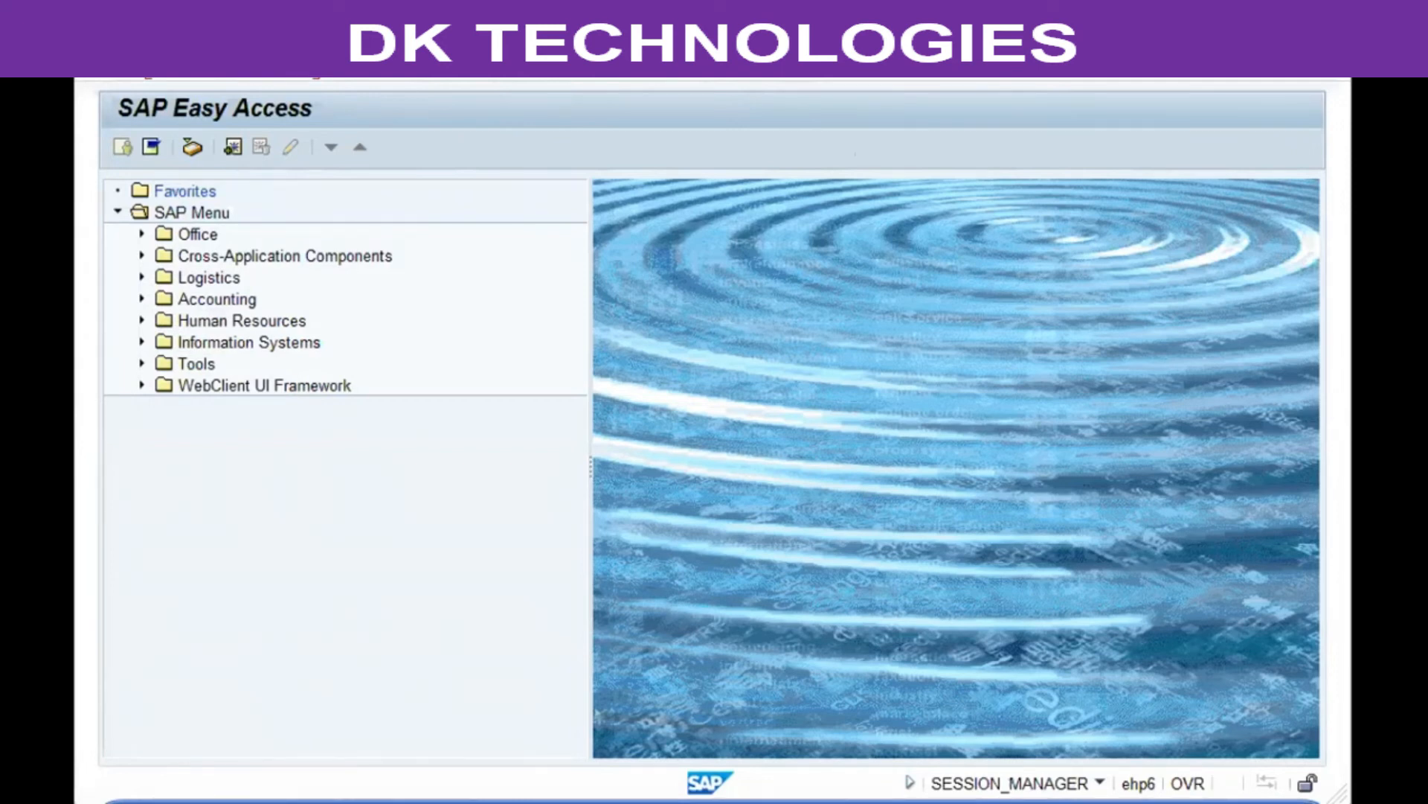
key(Return)
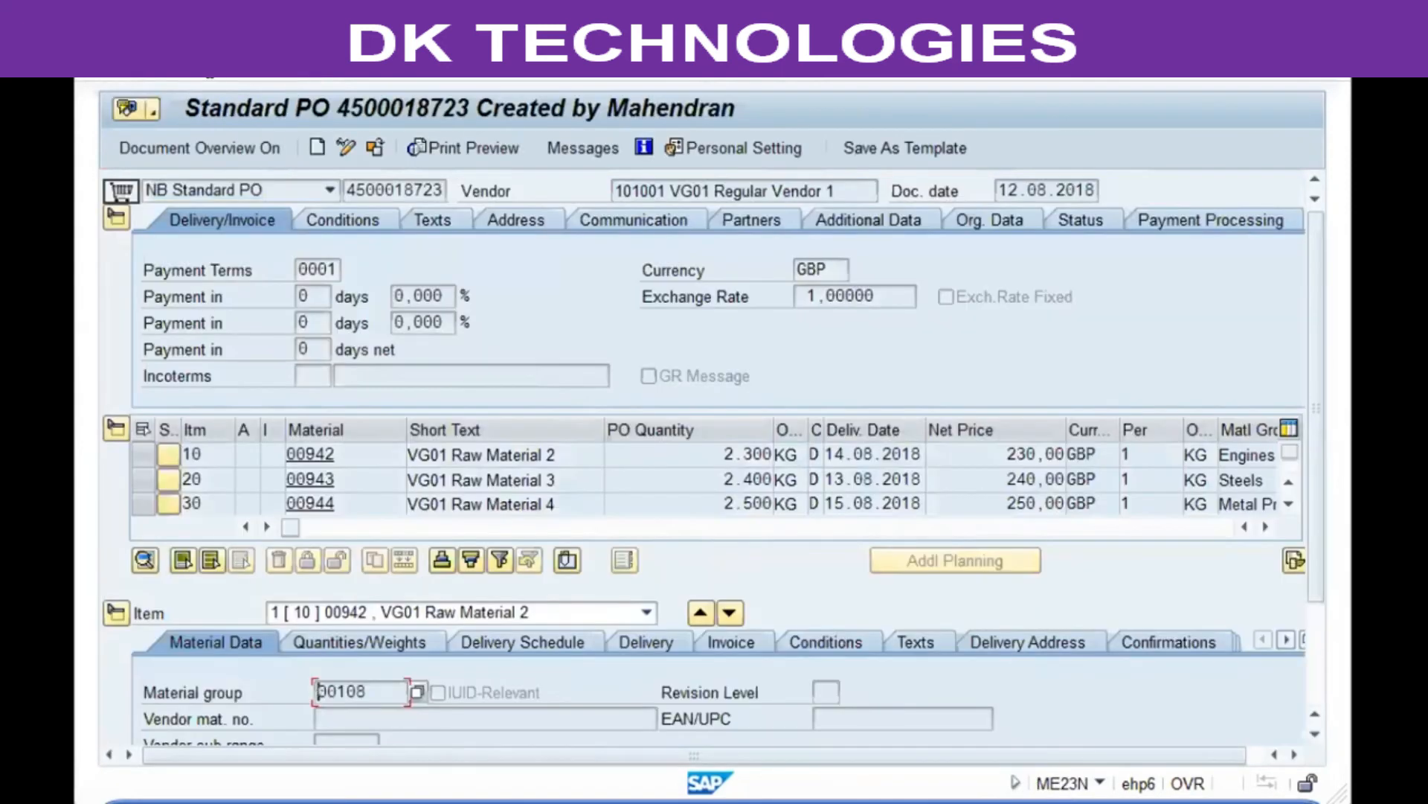
key(F3)
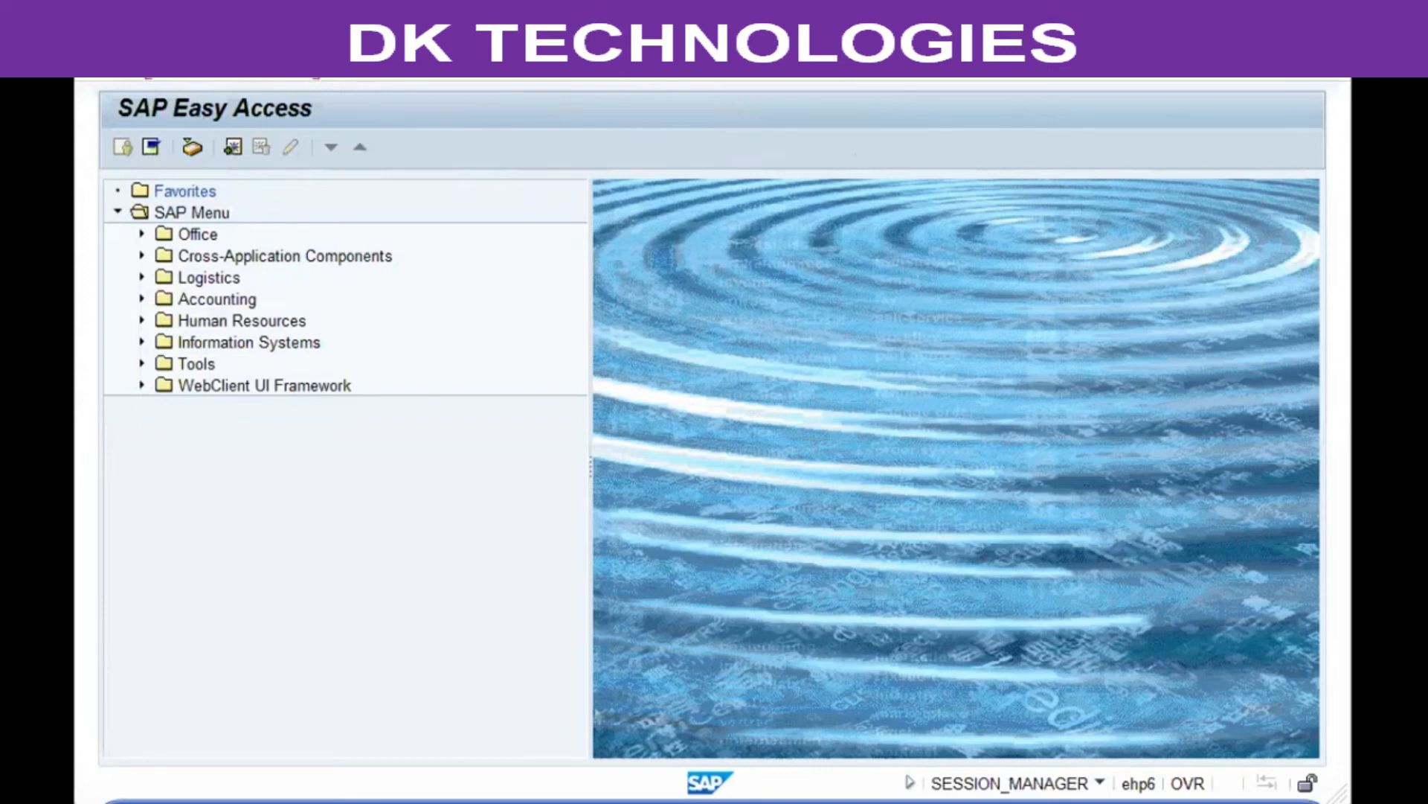
key(Return)
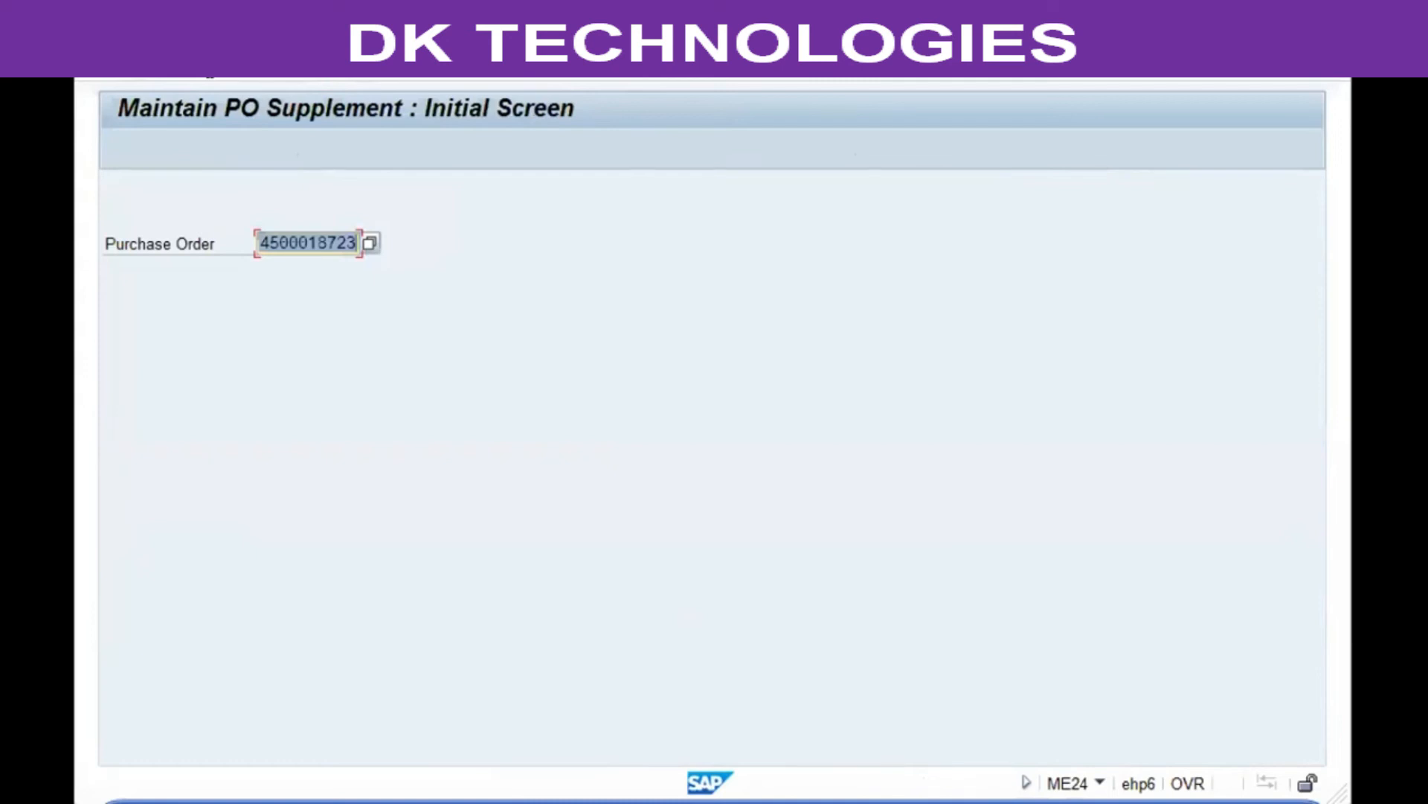
key(Return)
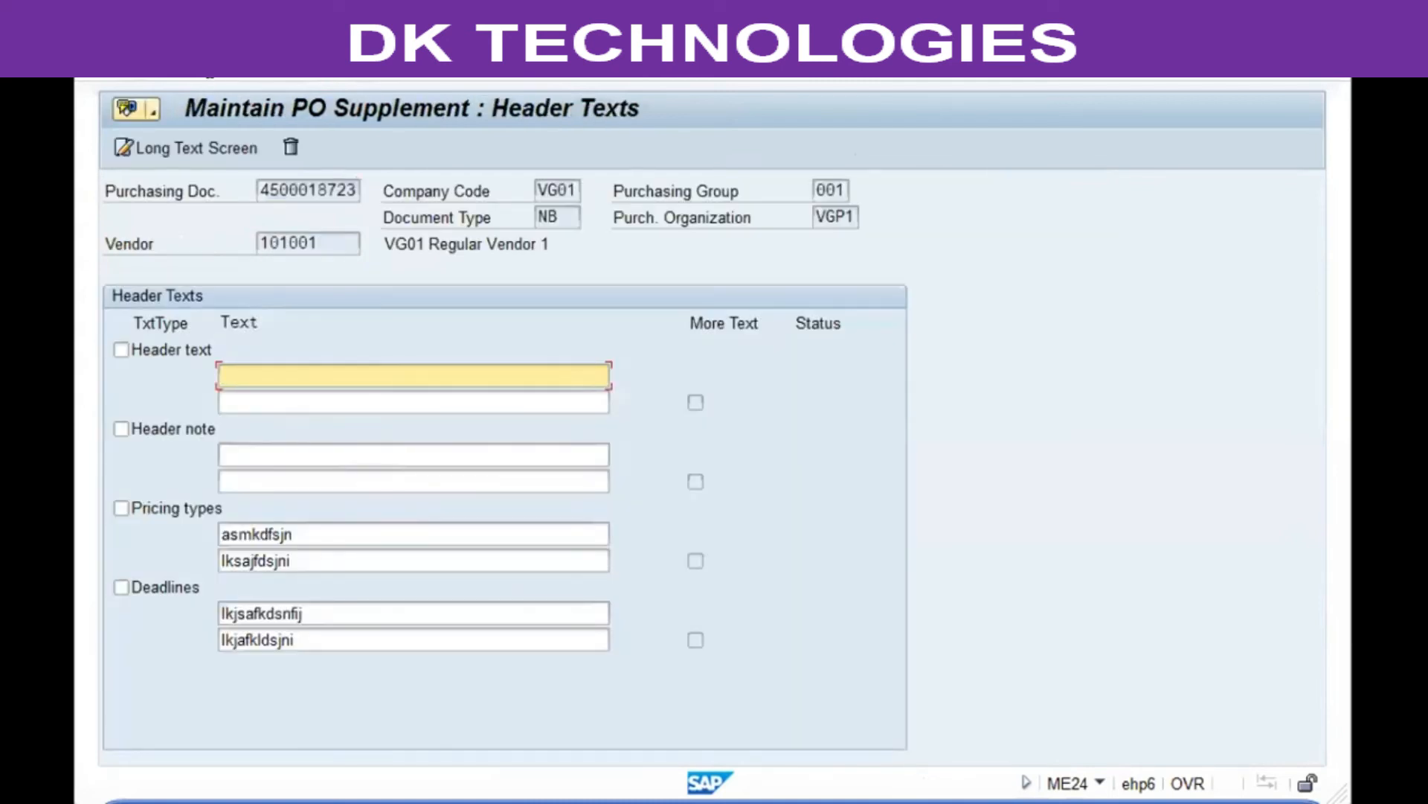
click(211, 76)
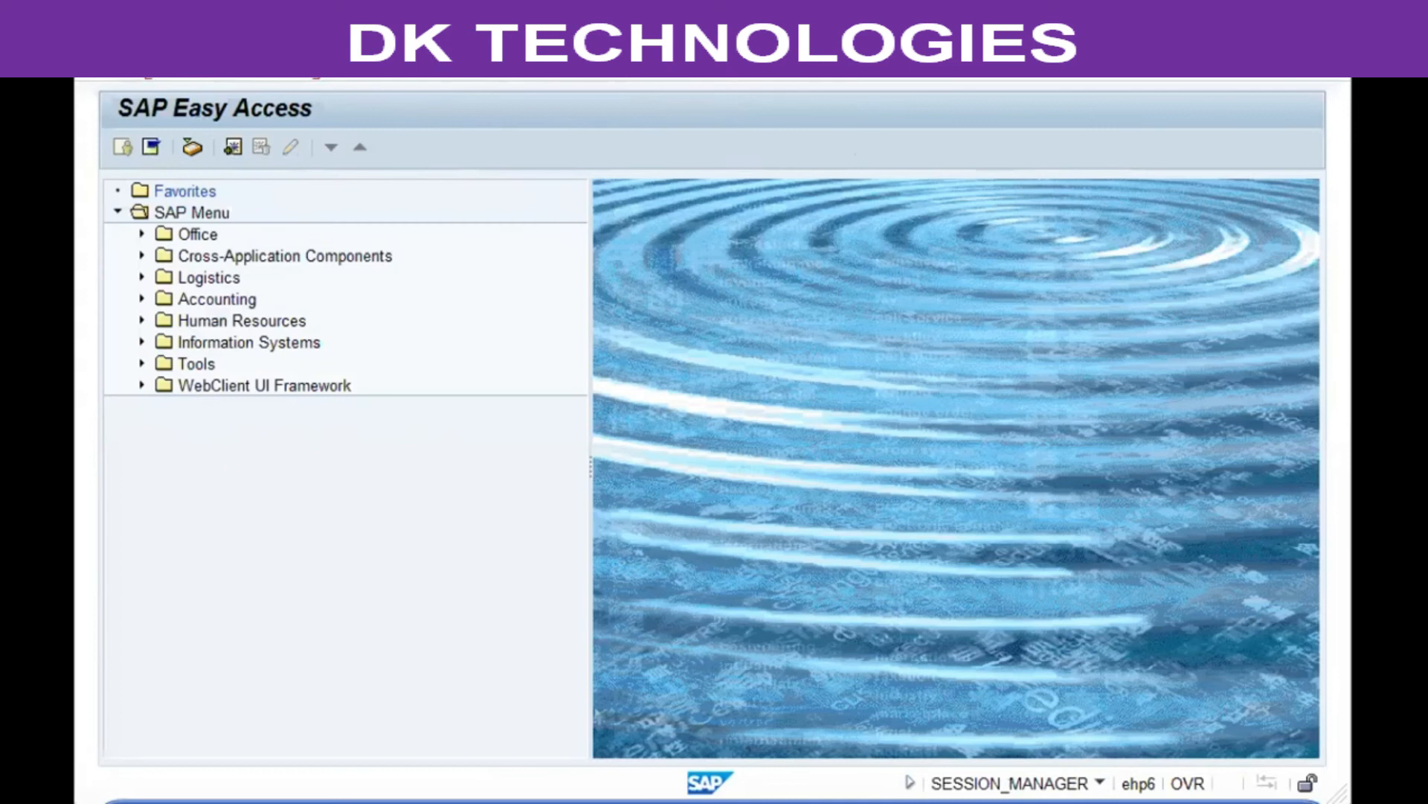
Step: List purchasing documents by material for a range up to 9999 and scroll through the results
key(Return)
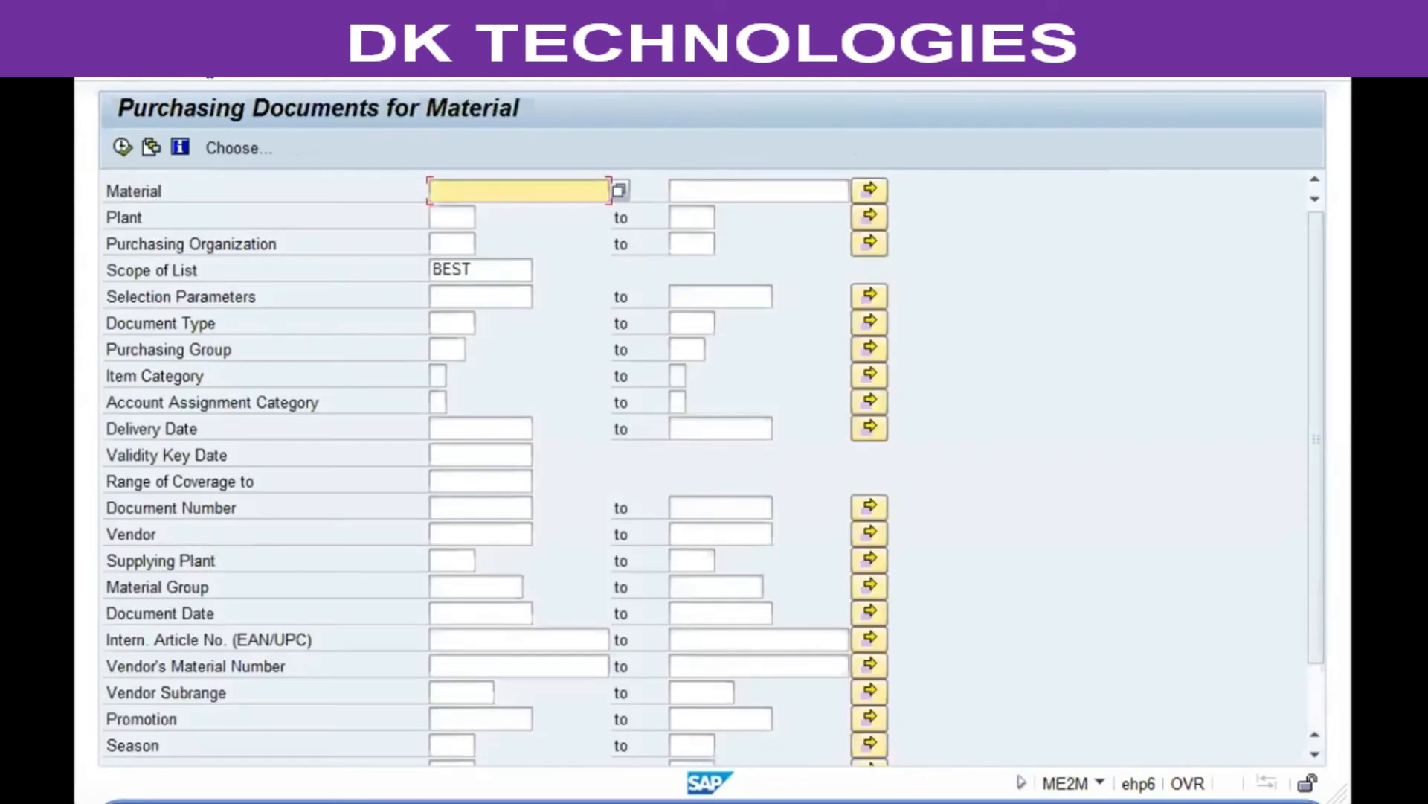
key(Down)
key(Down)
key(Down)
key(Up)
key(Up)
key(Up)
key(Down)
key(Up)
text(1)
key(Tab)
text(9999)
key(F8)
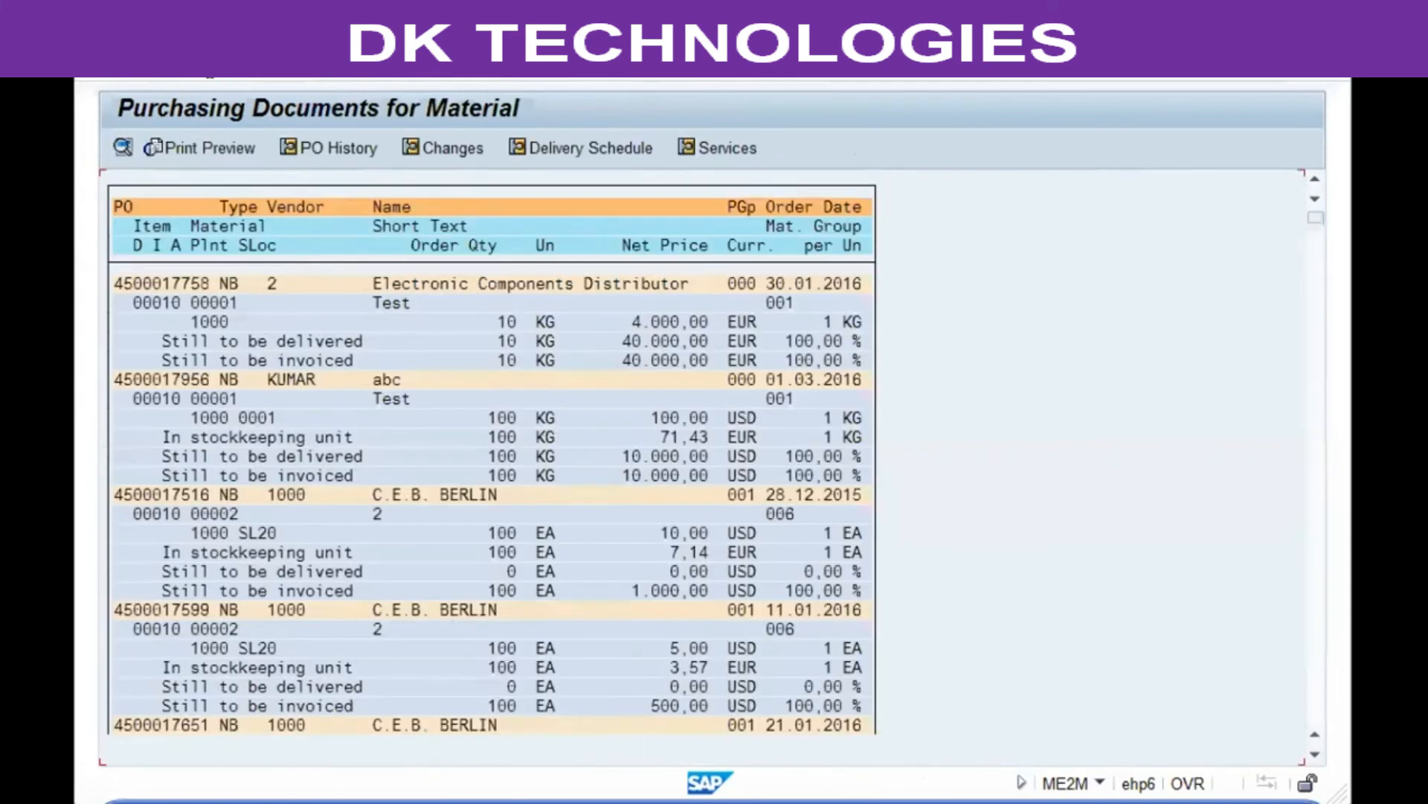
scroll(491, 506, down, 15)
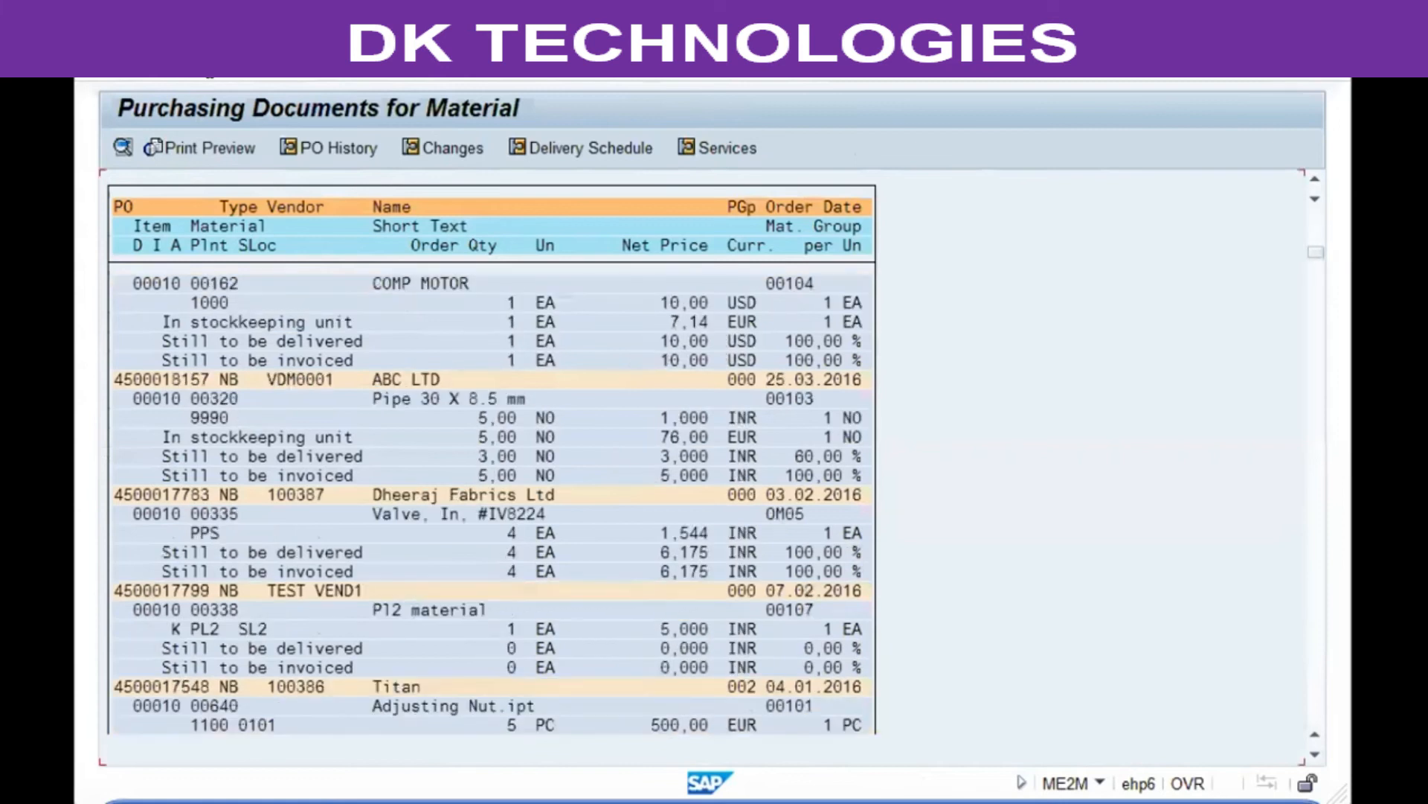
scroll(491, 506, down, 20)
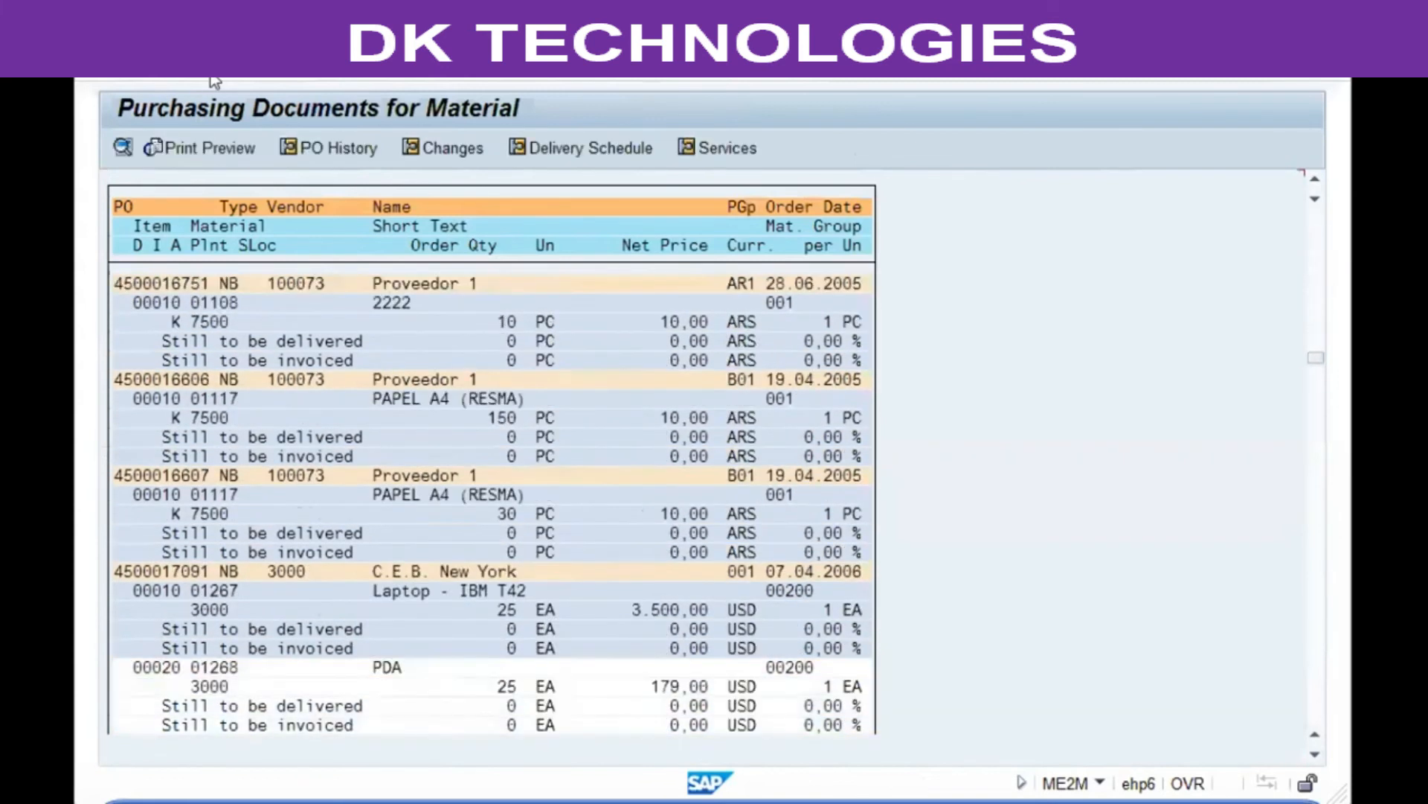
click(210, 75)
click(210, 75)
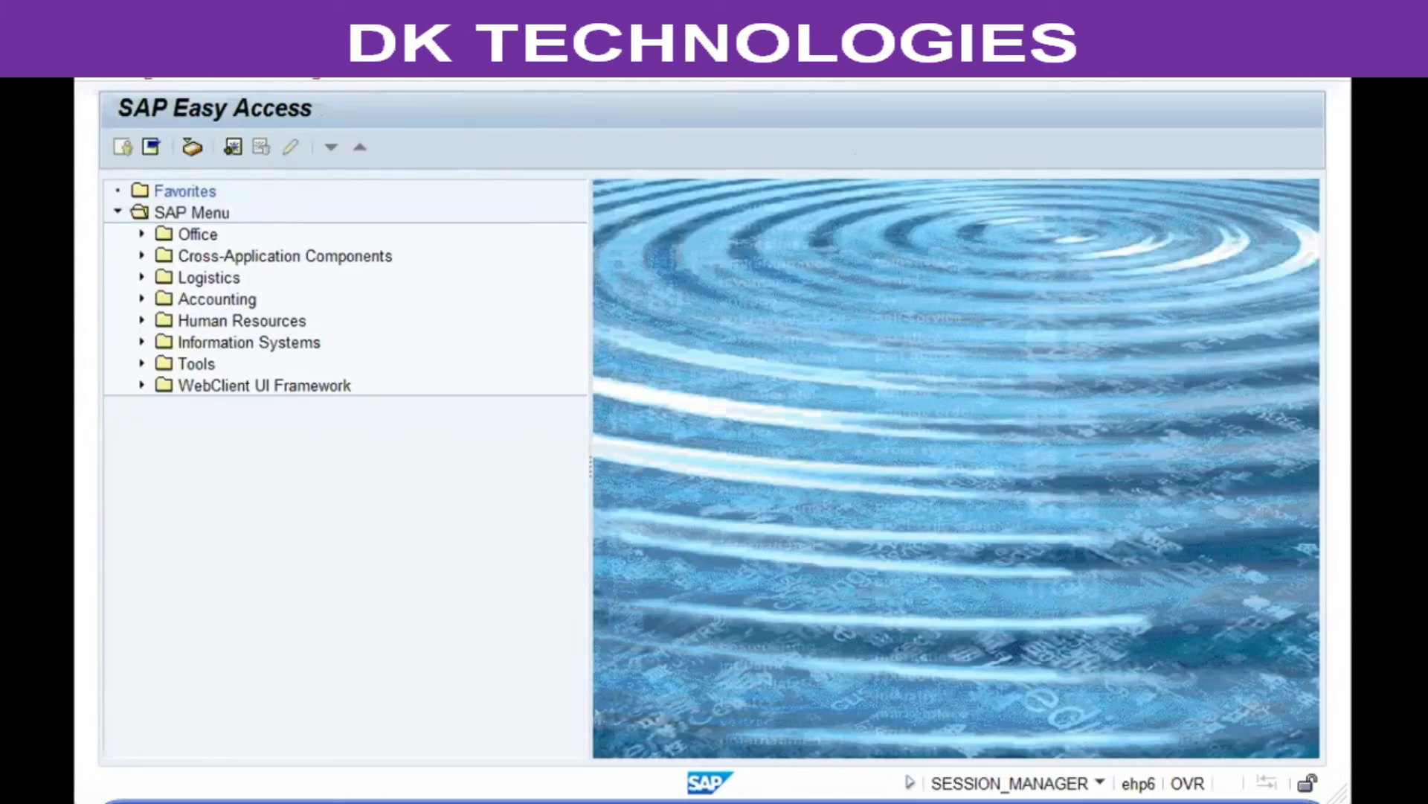
Step: List purchasing documents per vendor for vendors 100000 to 199999 and scroll through the results
key(Return)
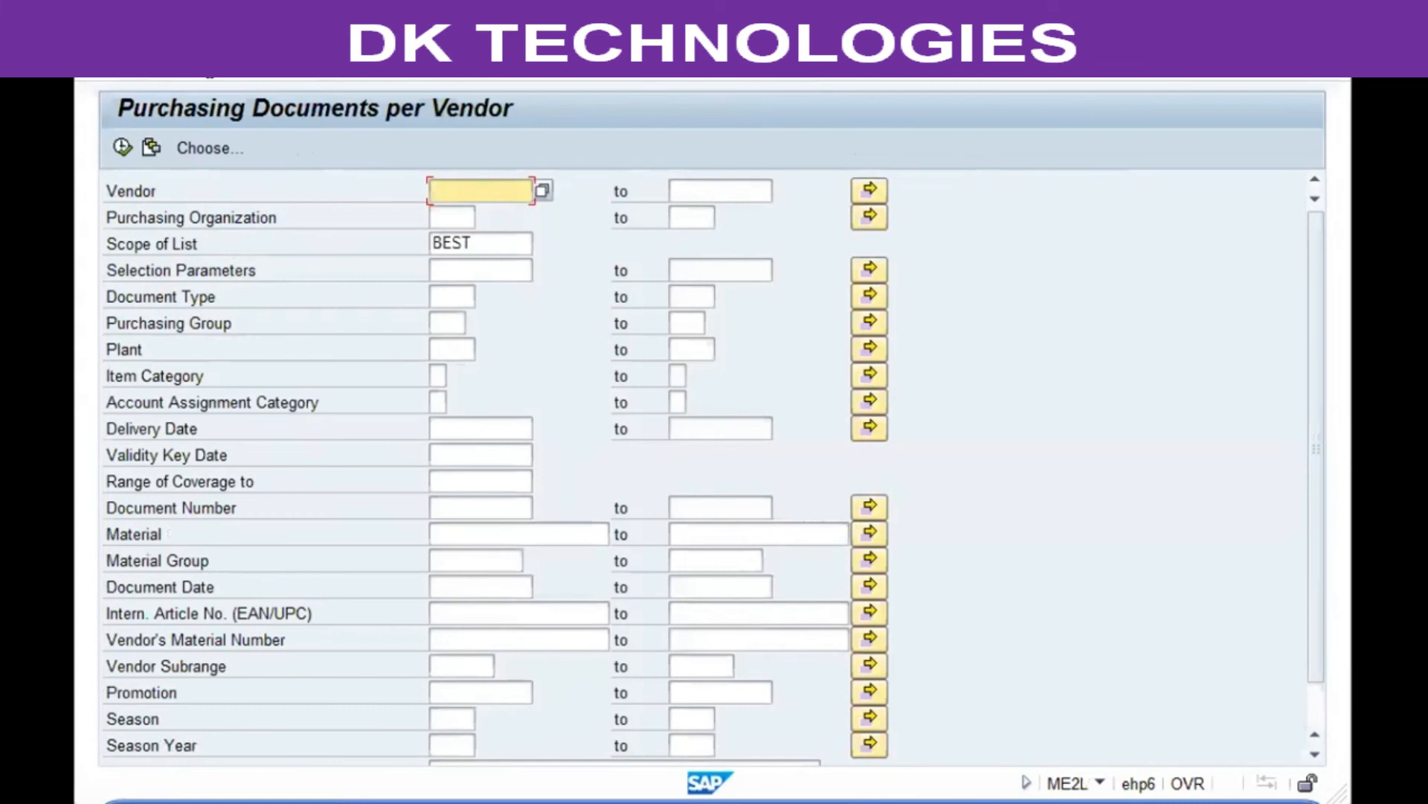
text(1)
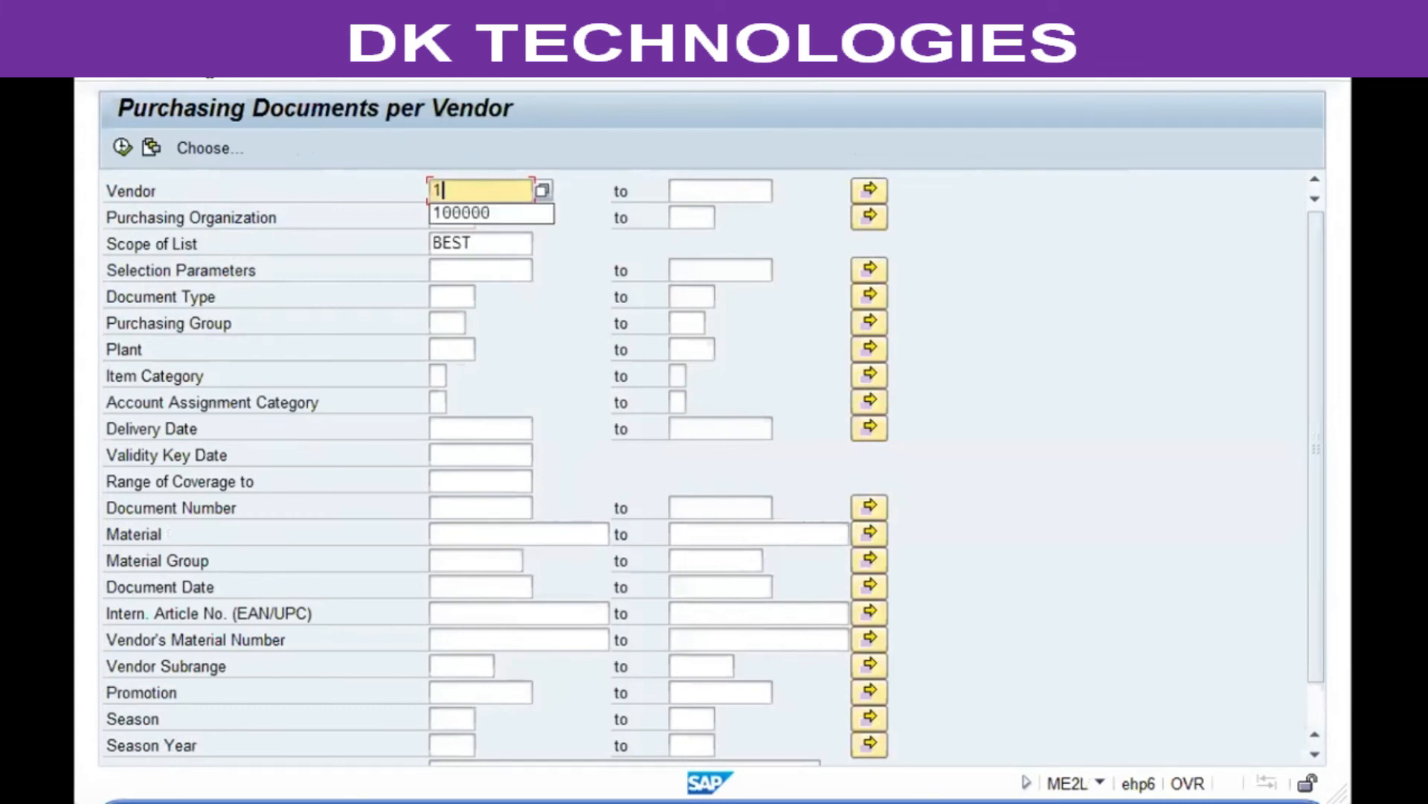
key(Down)
key(Tab)
text(1)
key(Down)
key(Up)
text(99999)
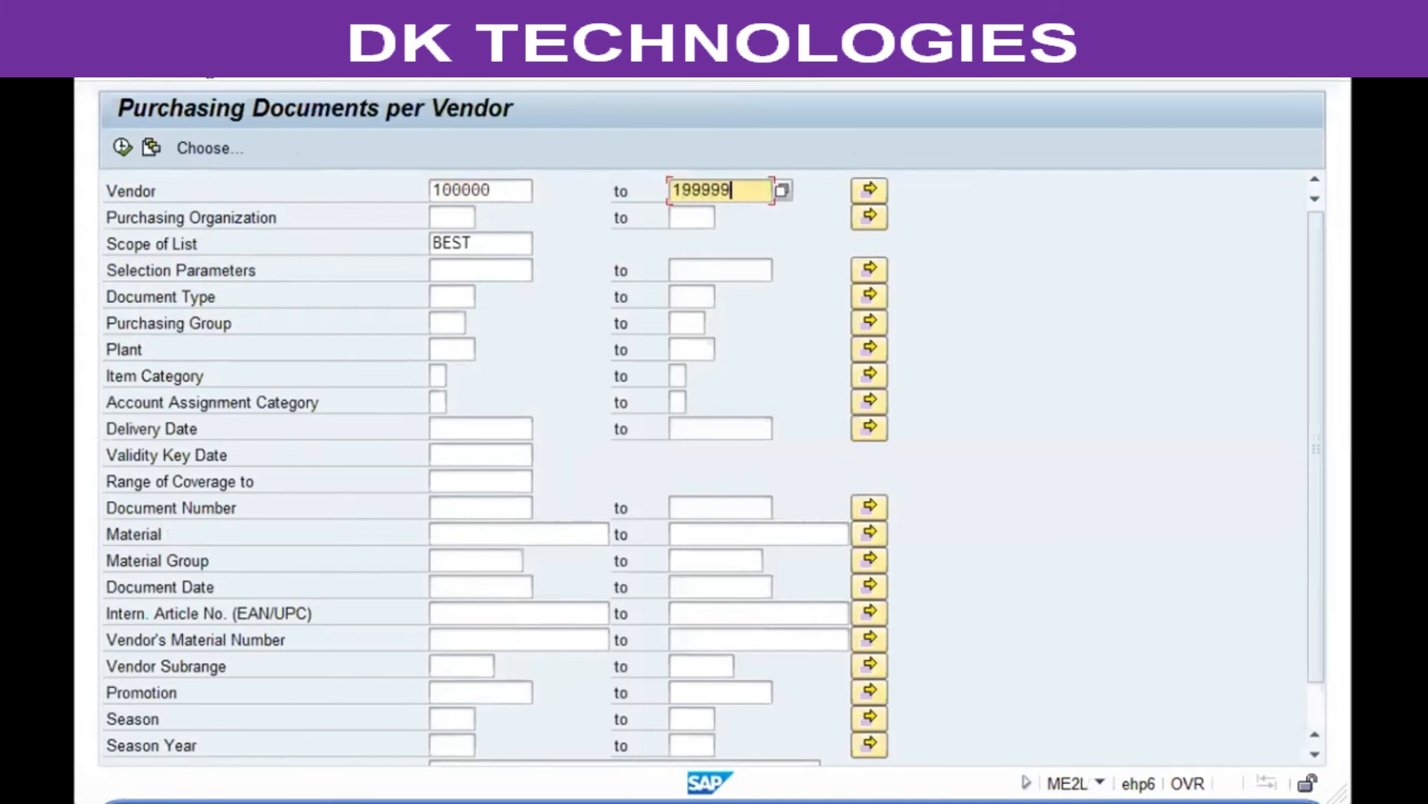
click(214, 82)
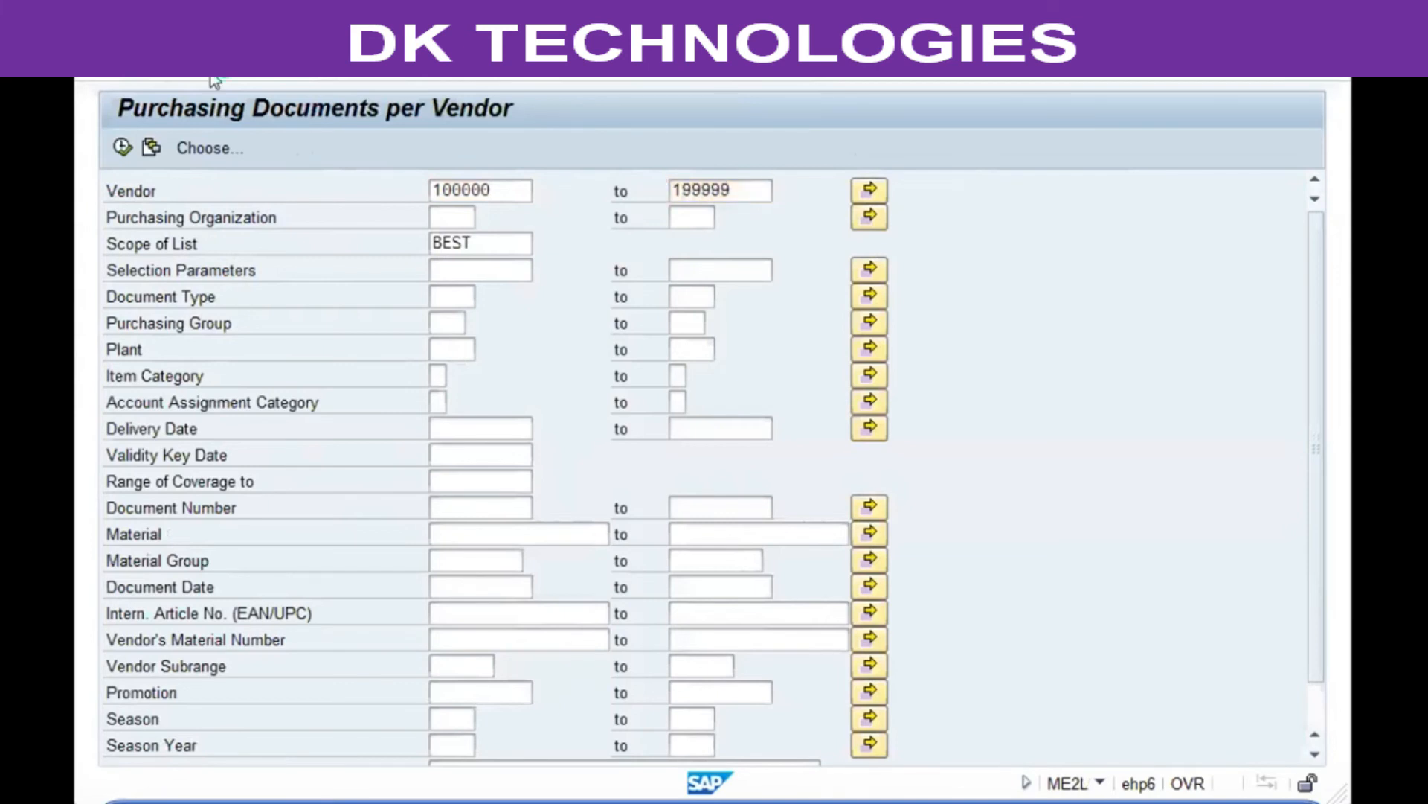
key(F8)
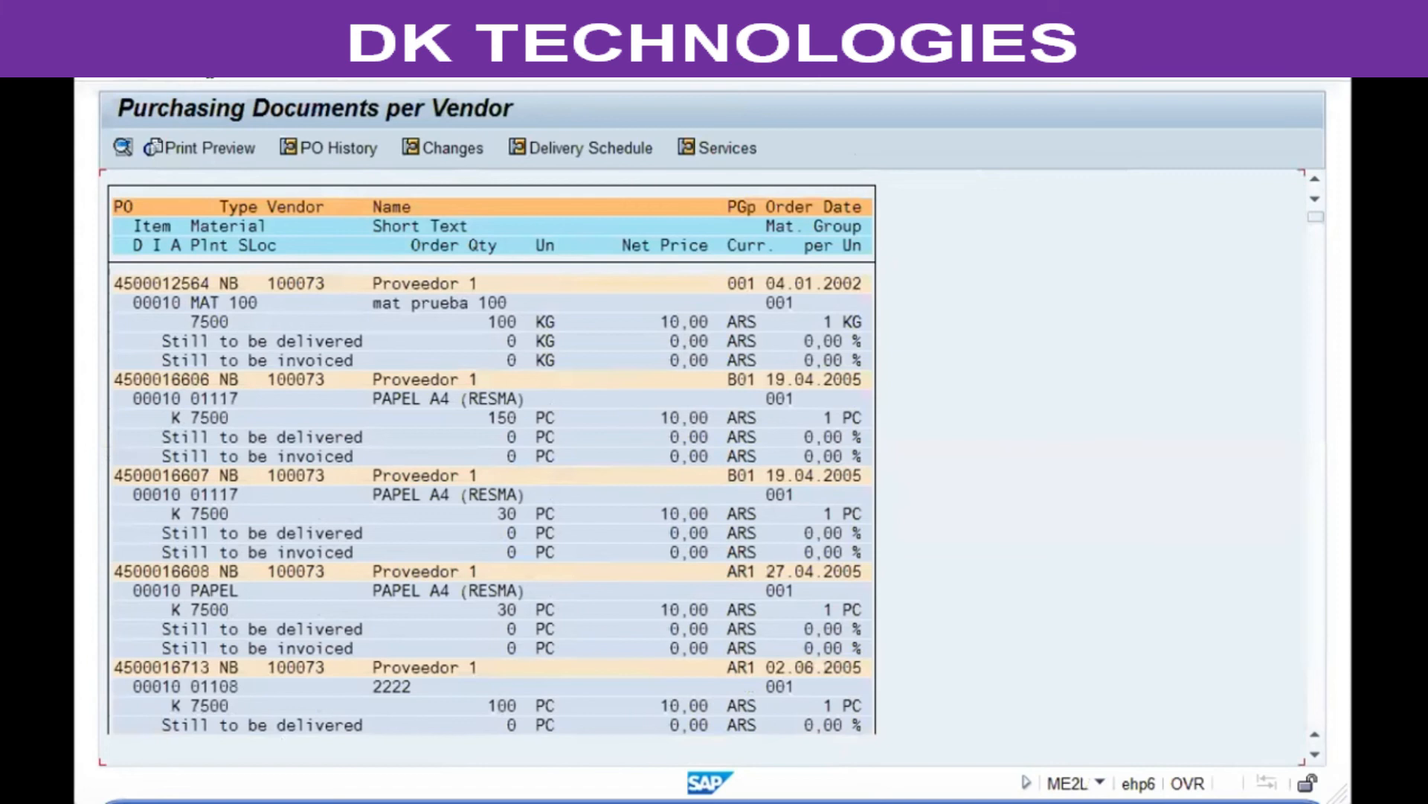
scroll(207, 217, down, 15)
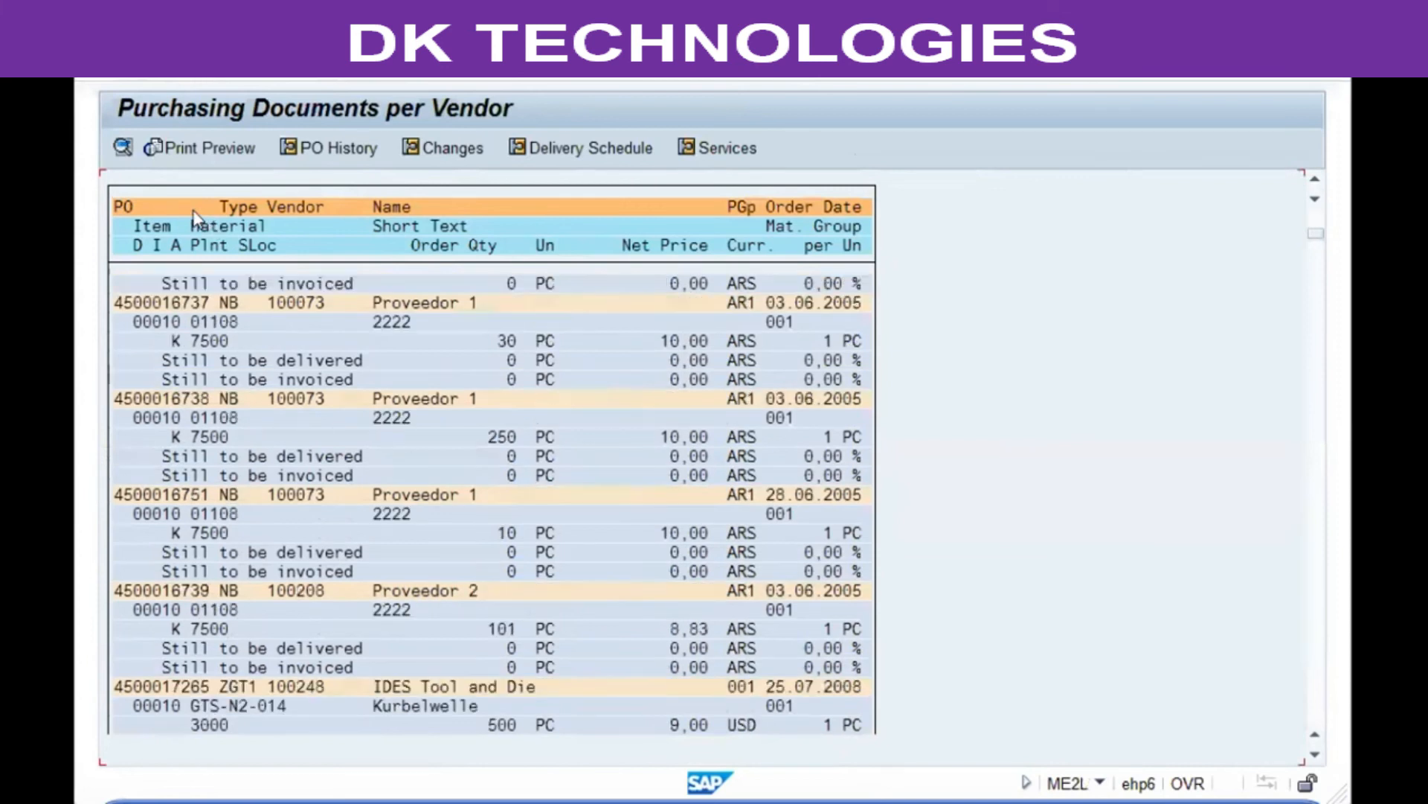
scroll(195, 218, down, 15)
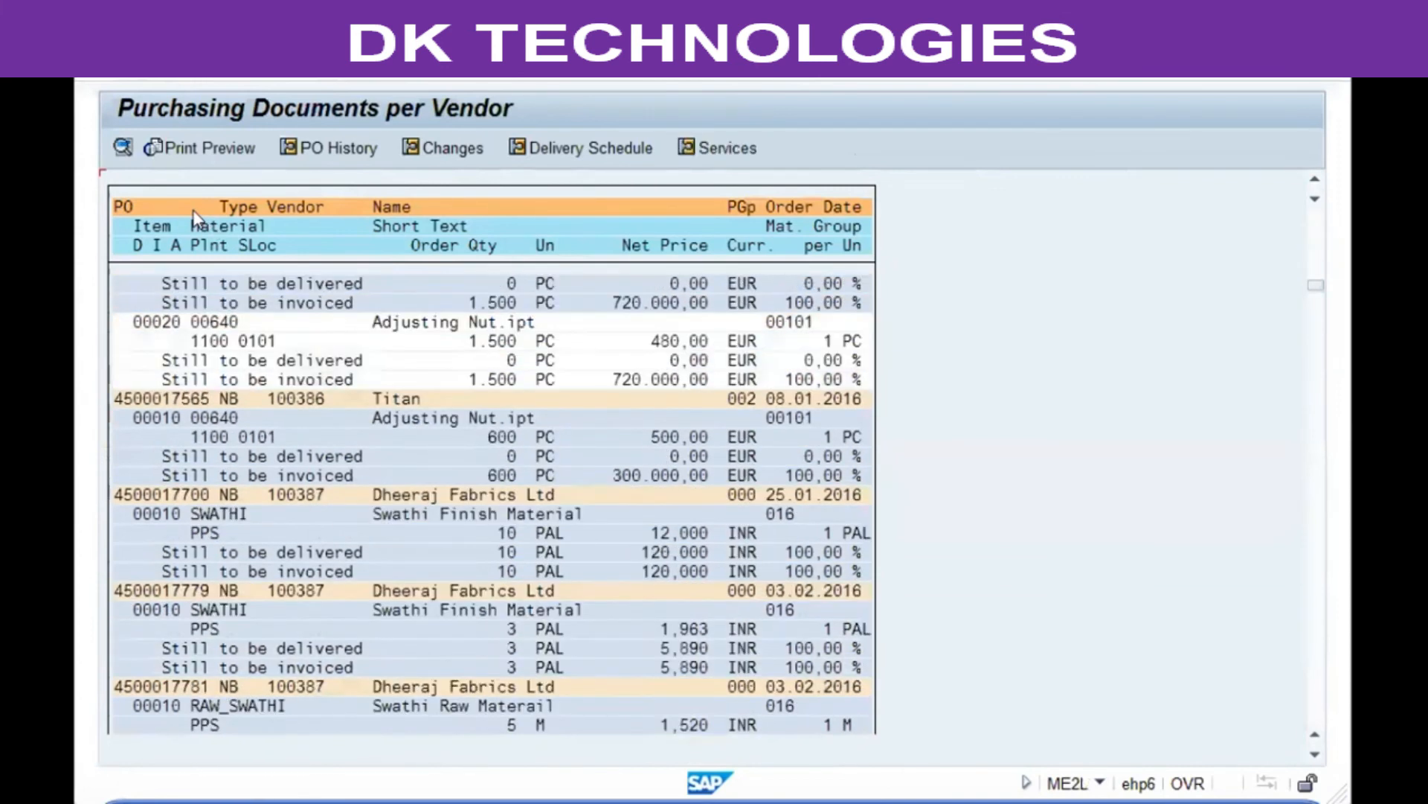
scroll(195, 218, down, 15)
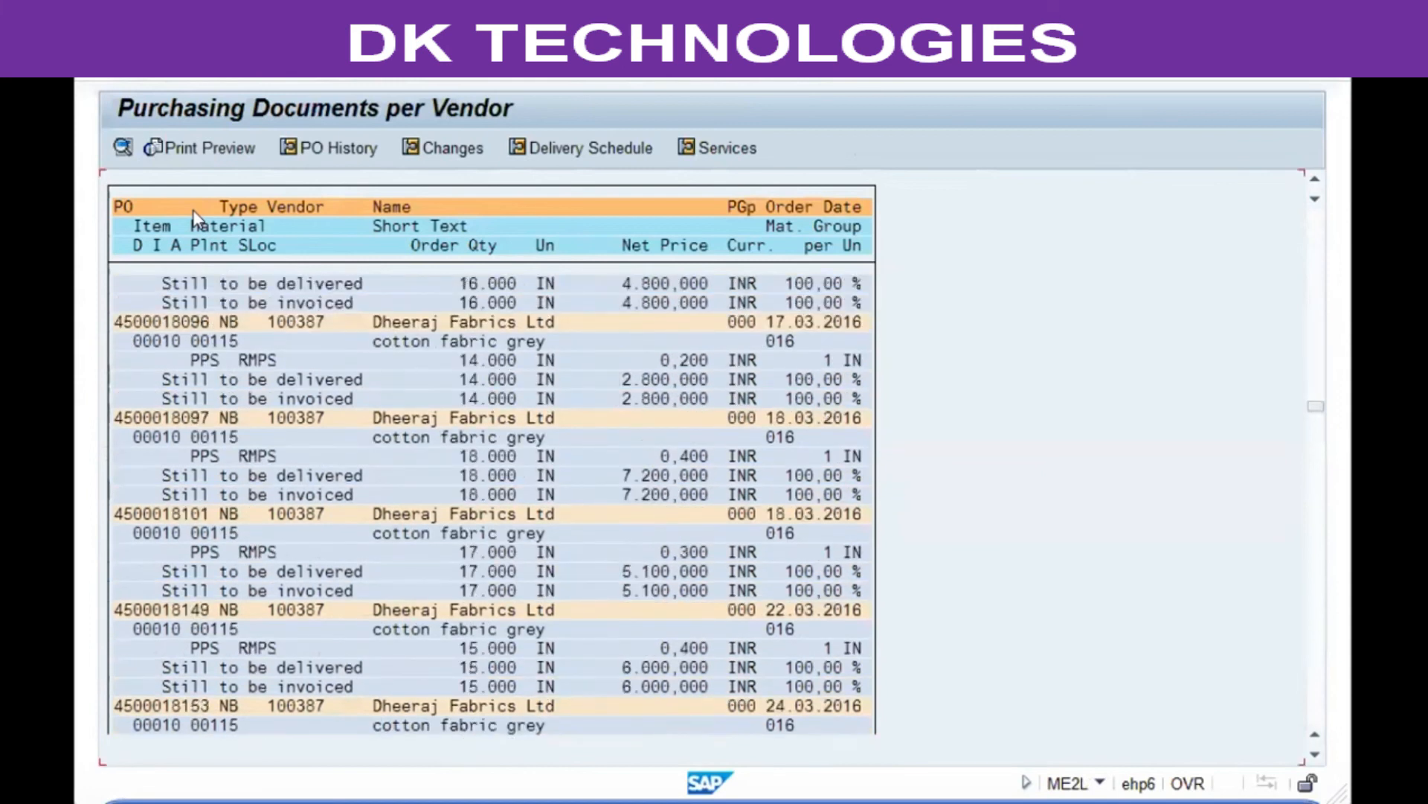
scroll(195, 218, down, 15)
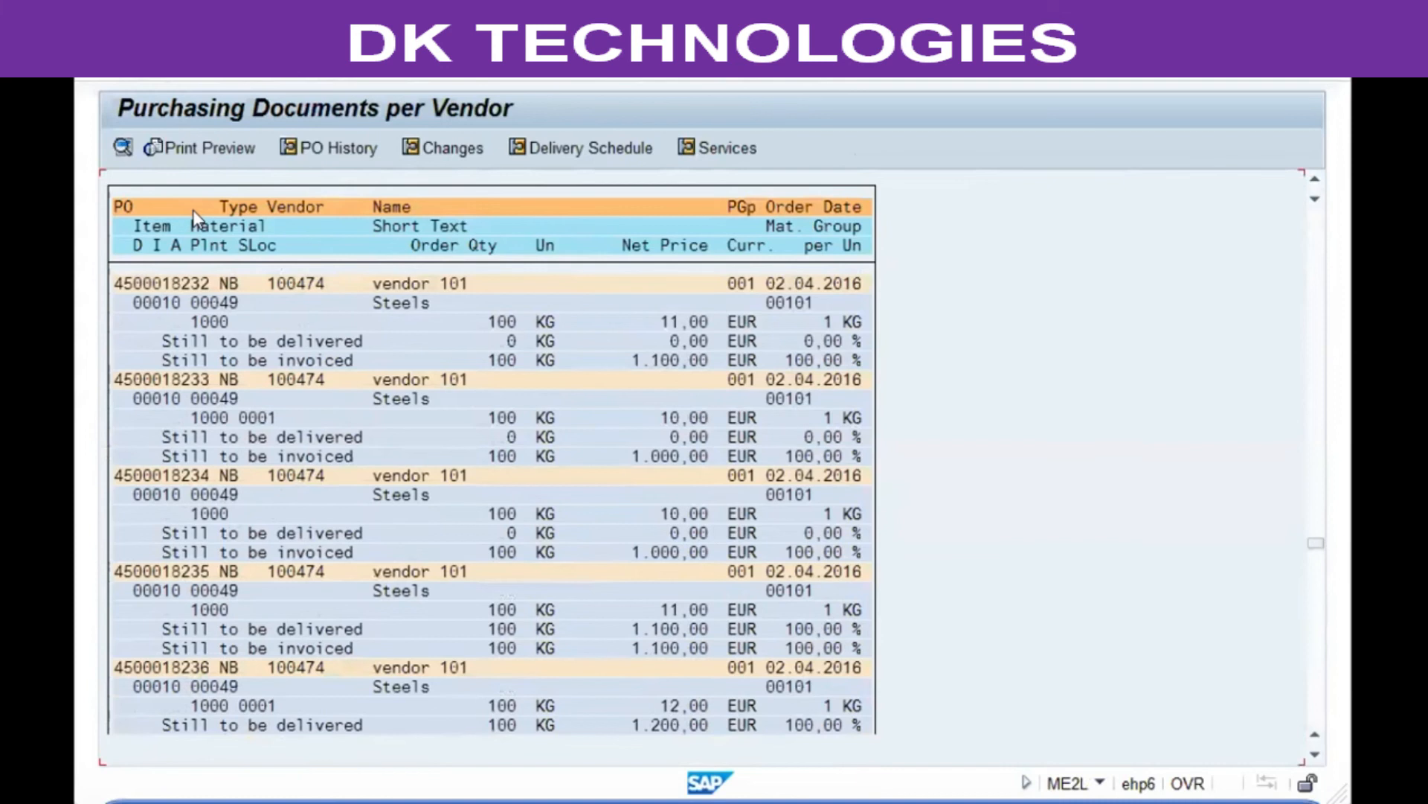
scroll(195, 218, down, 10)
key(F3)
key(F3)
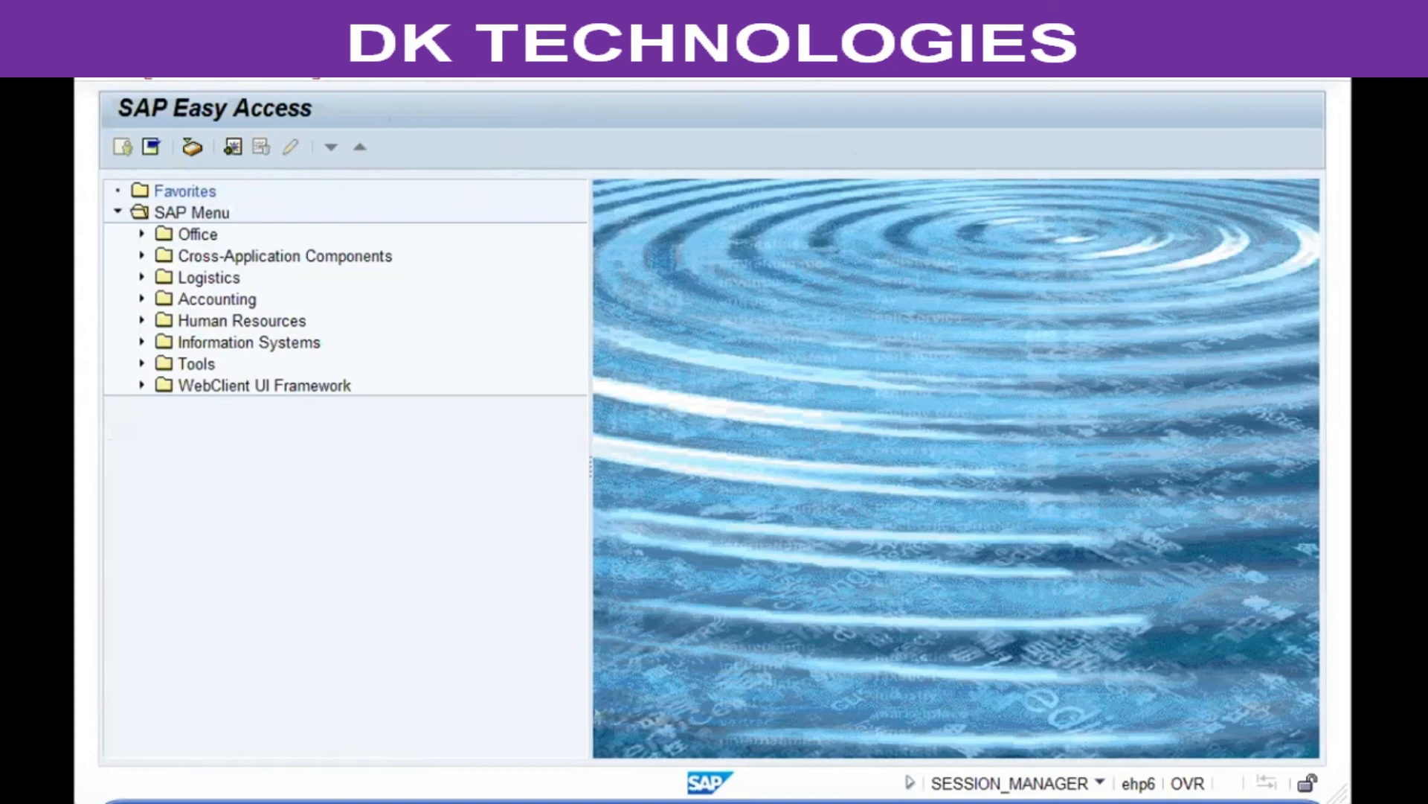
key(Return)
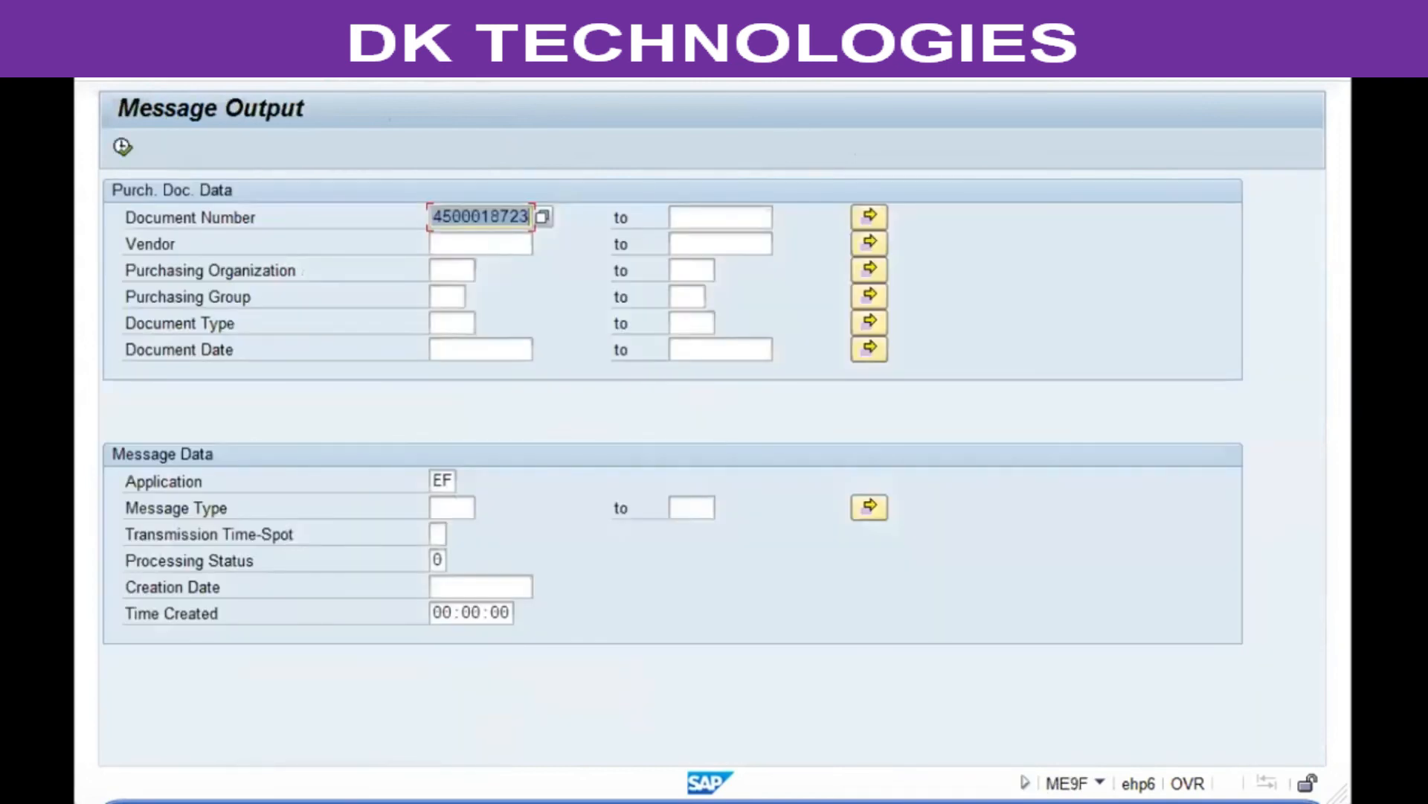
click(123, 146)
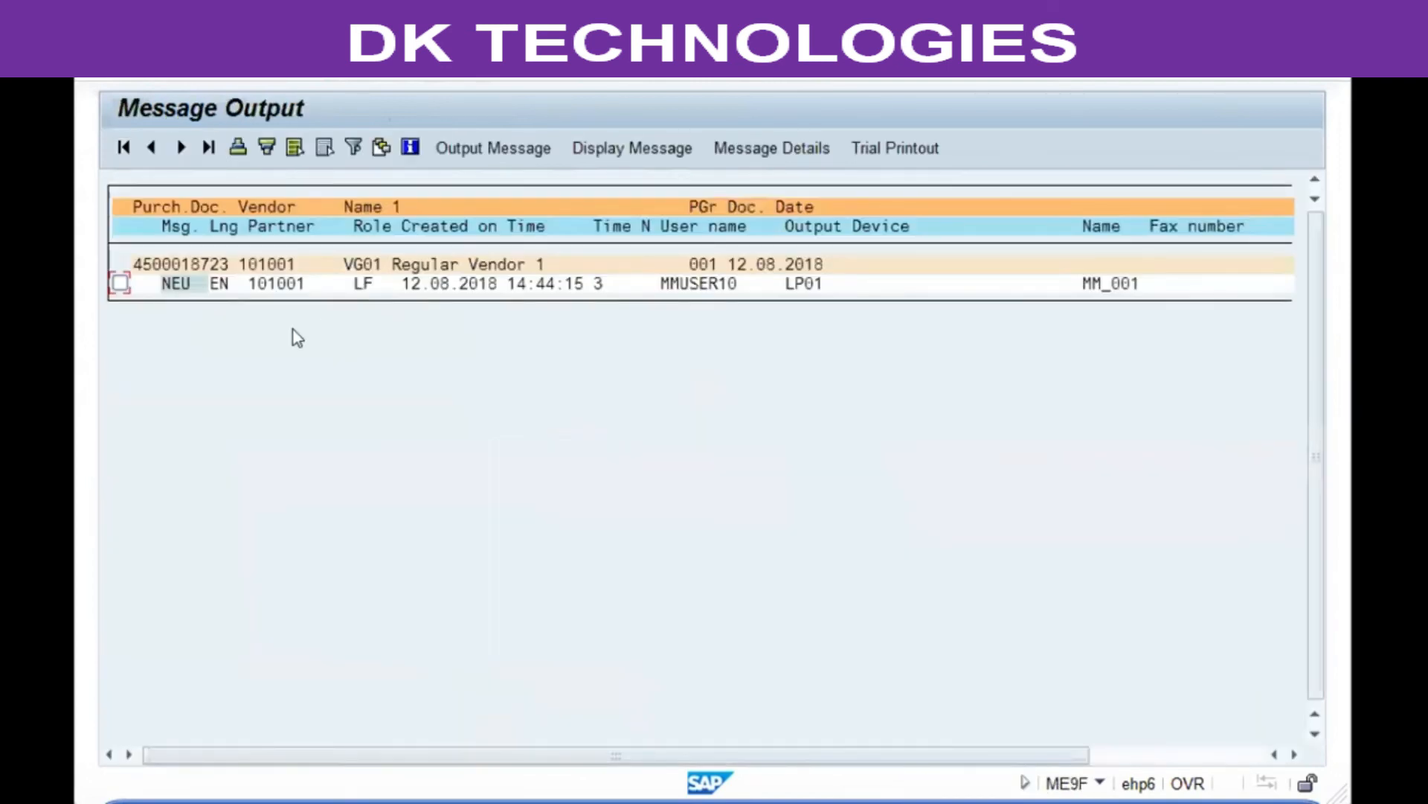
click(120, 282)
click(506, 148)
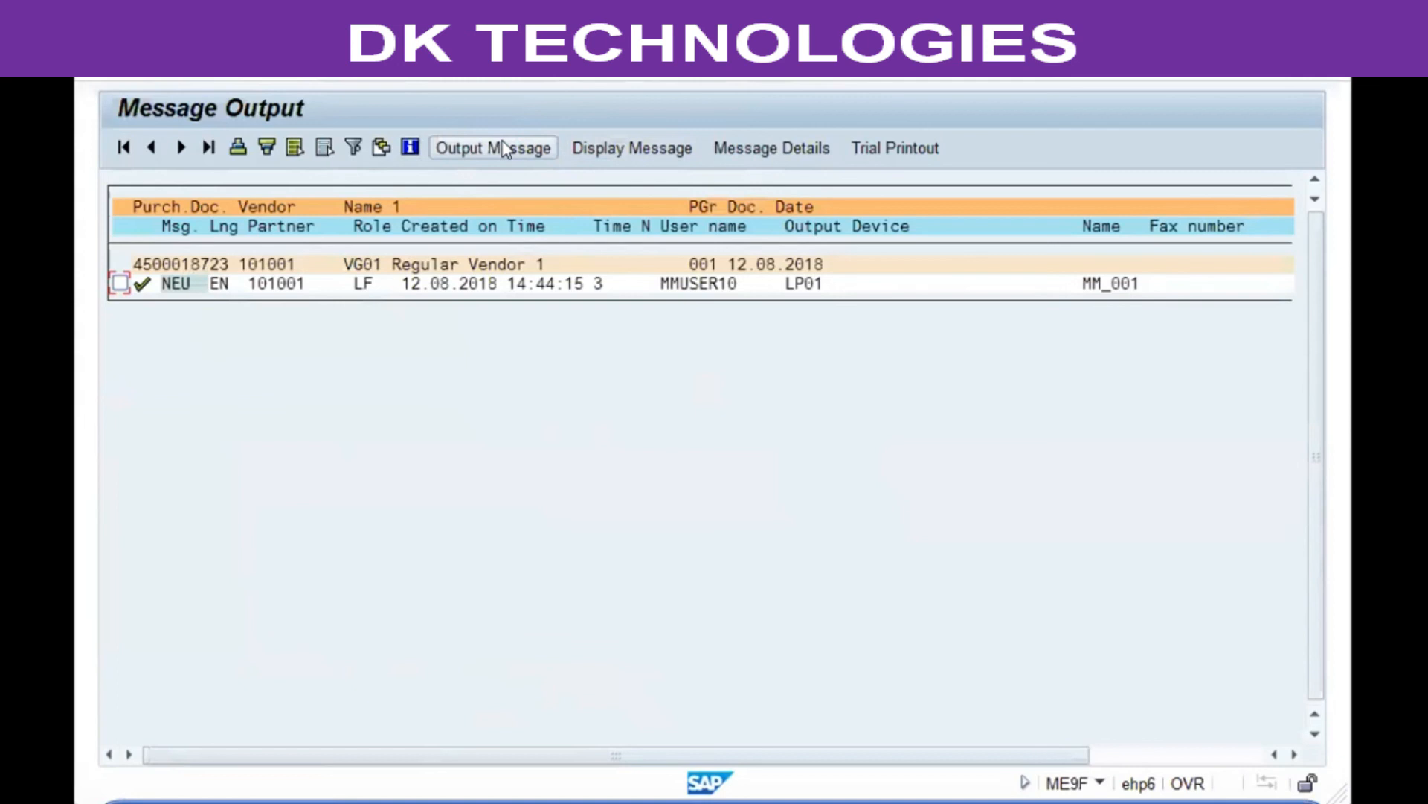
Step: Display the printed purchase order message and scroll through its header and item lines
click(119, 283)
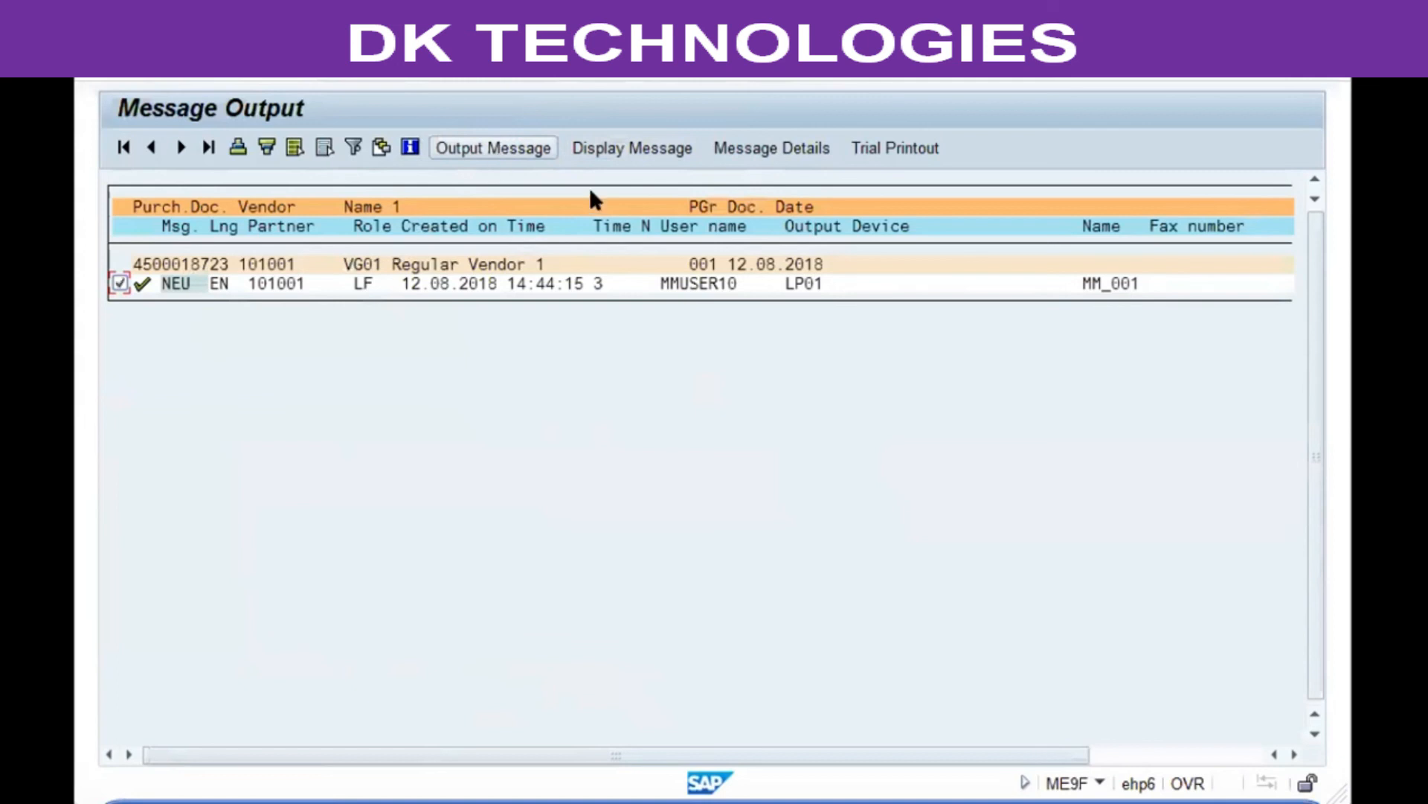
click(633, 147)
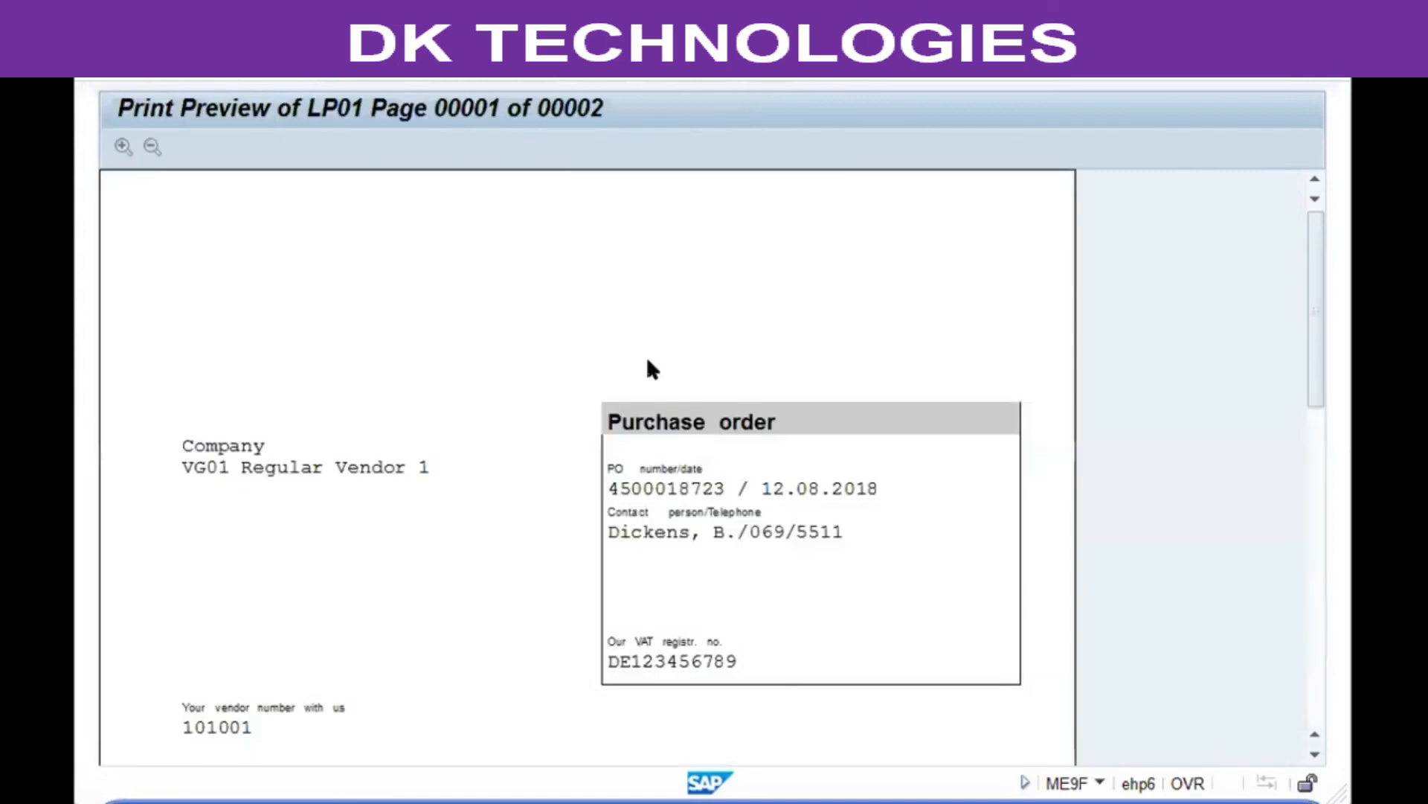
scroll(627, 271, down, 5)
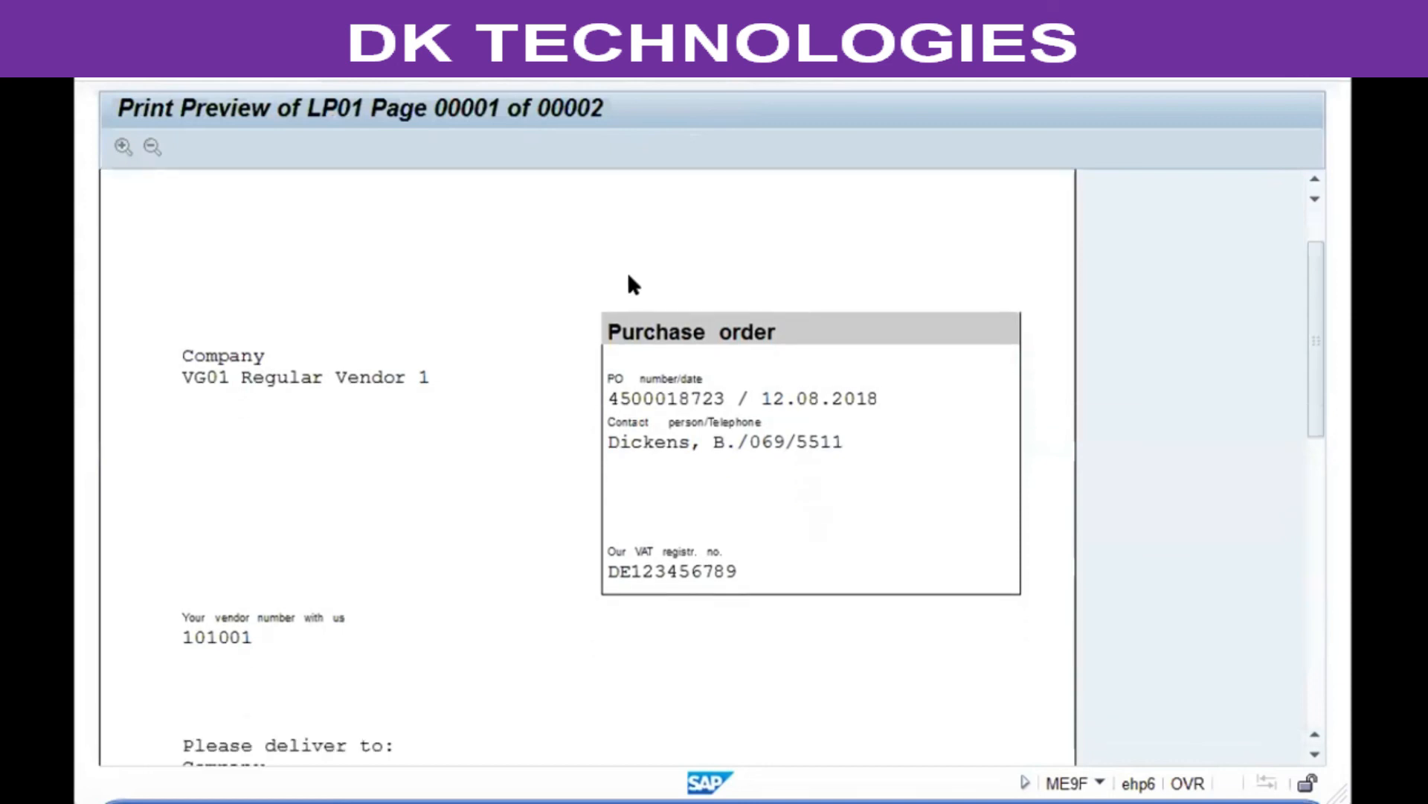
scroll(627, 271, down, 2)
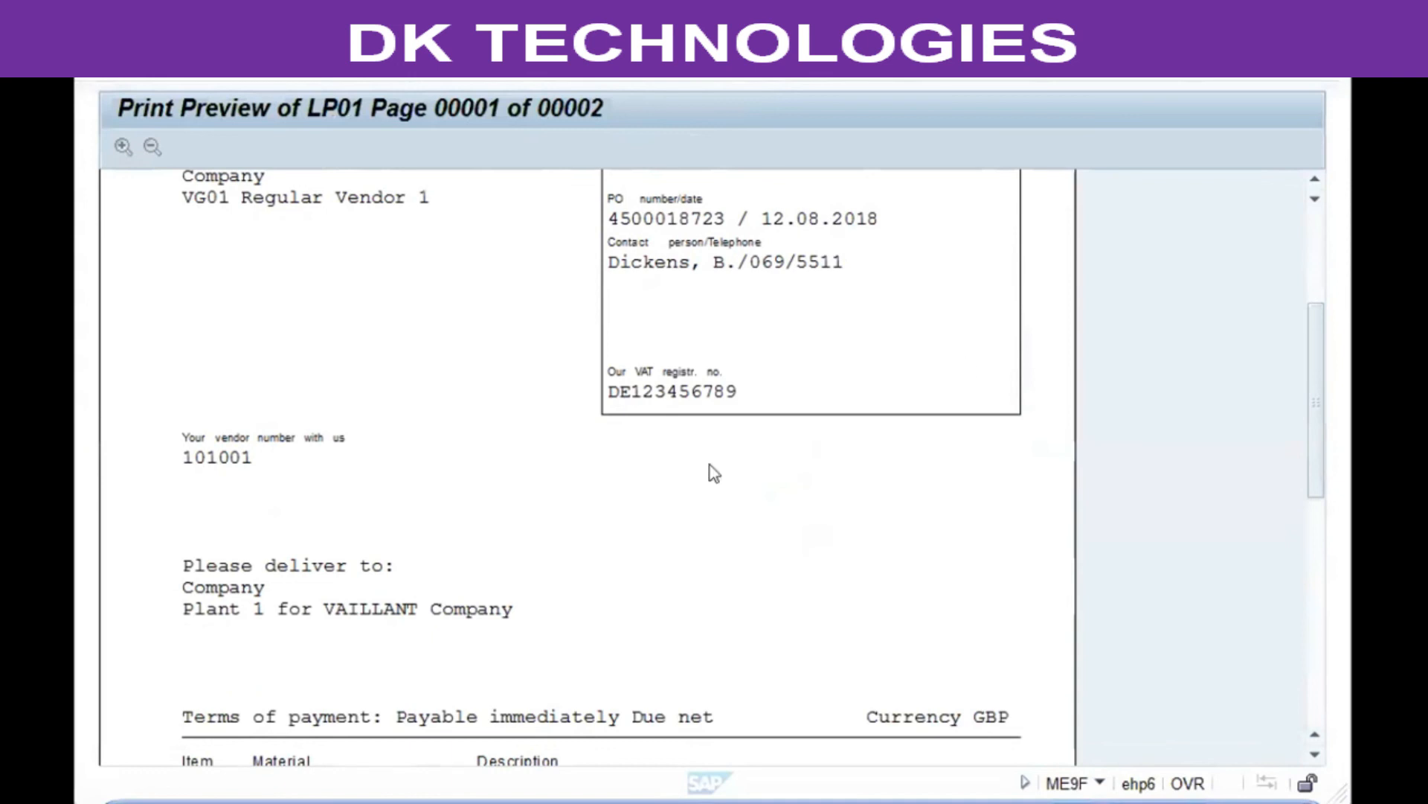
scroll(548, 452, down, 5)
scroll(551, 461, down, 4)
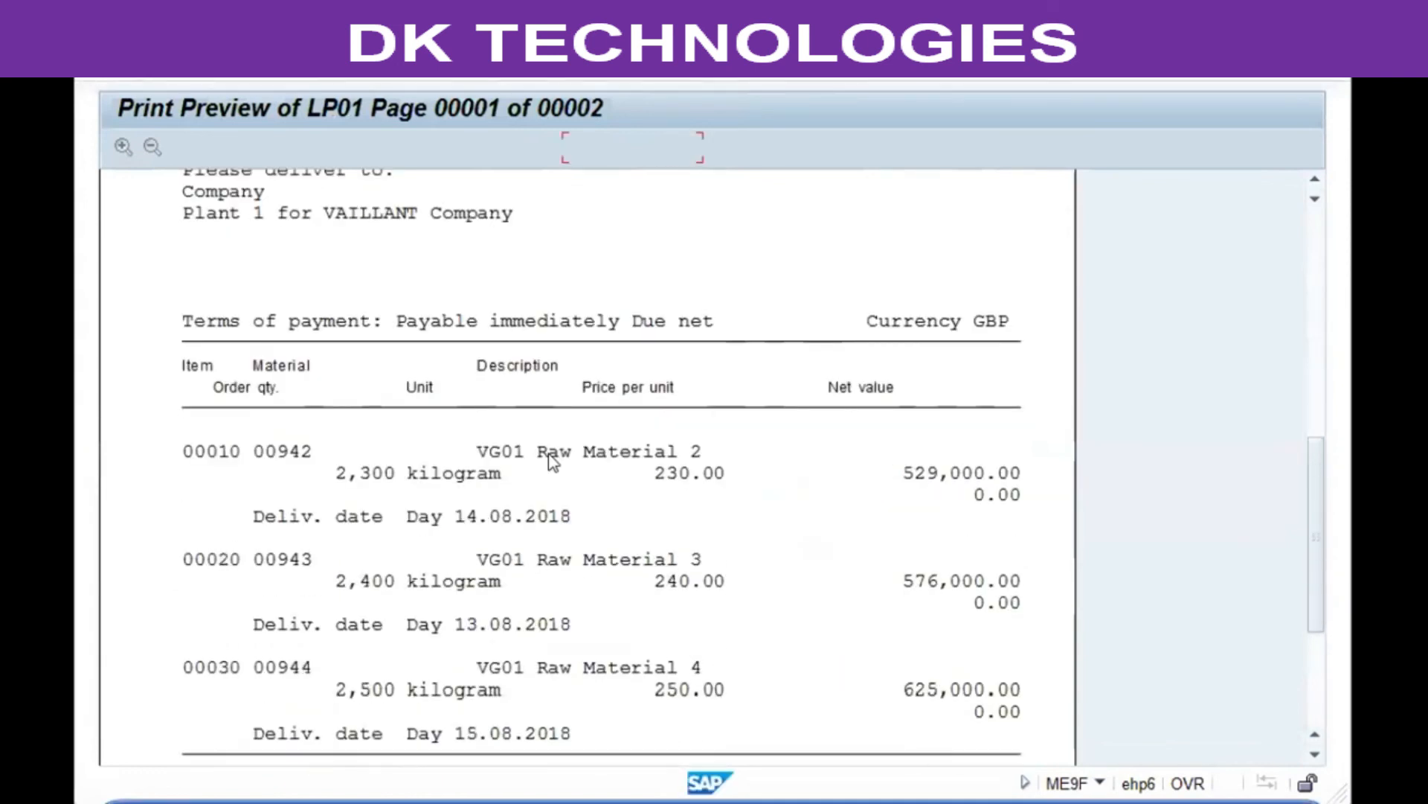
Step: Page through both pages of the purchase order print preview, reviewing the item lines, totals and page 2 text
scroll(548, 465, down, 2)
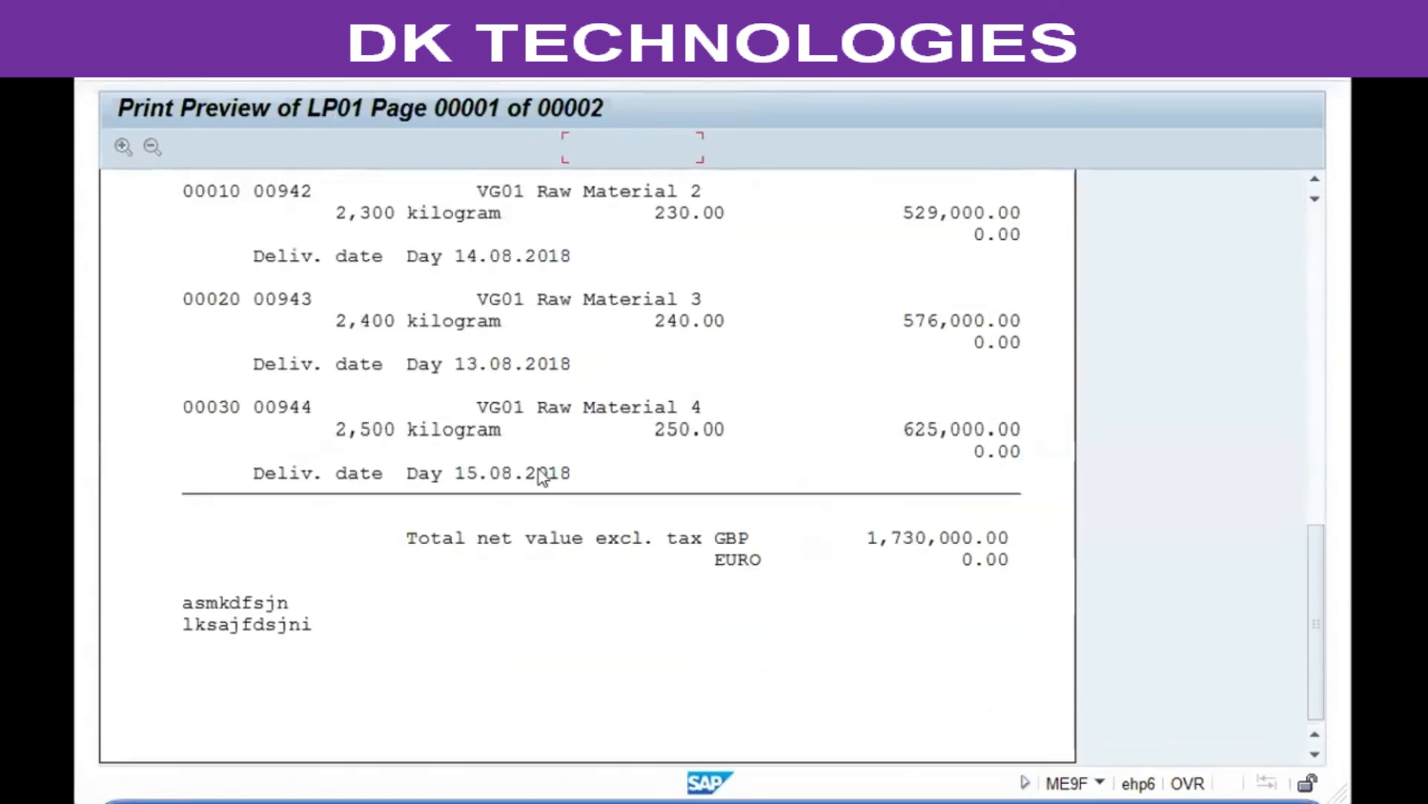
scroll(539, 457, up, 7)
scroll(540, 444, up, 3)
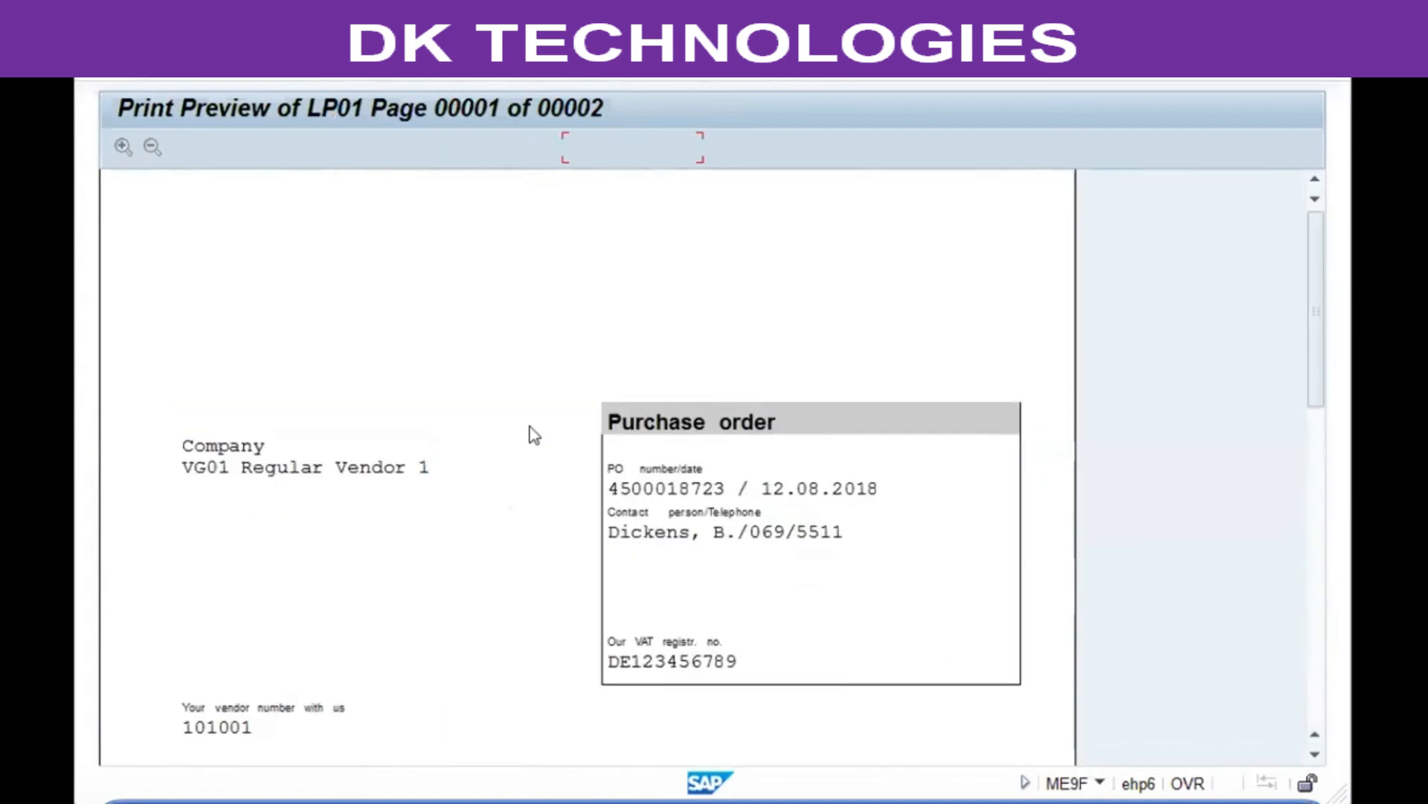
click(643, 64)
scroll(463, 425, down, 3)
scroll(467, 452, down, 6)
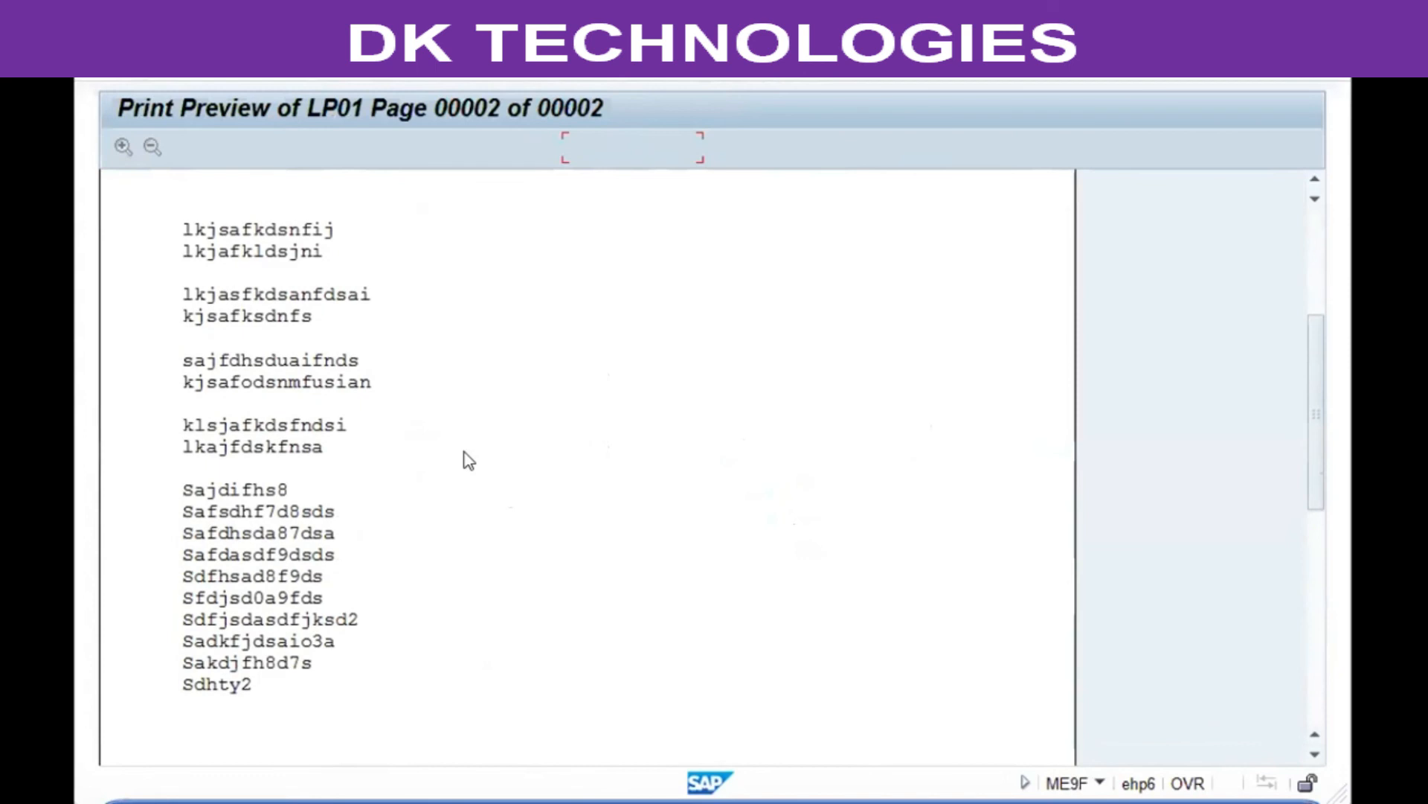
scroll(461, 453, up, 5)
scroll(457, 452, up, 4)
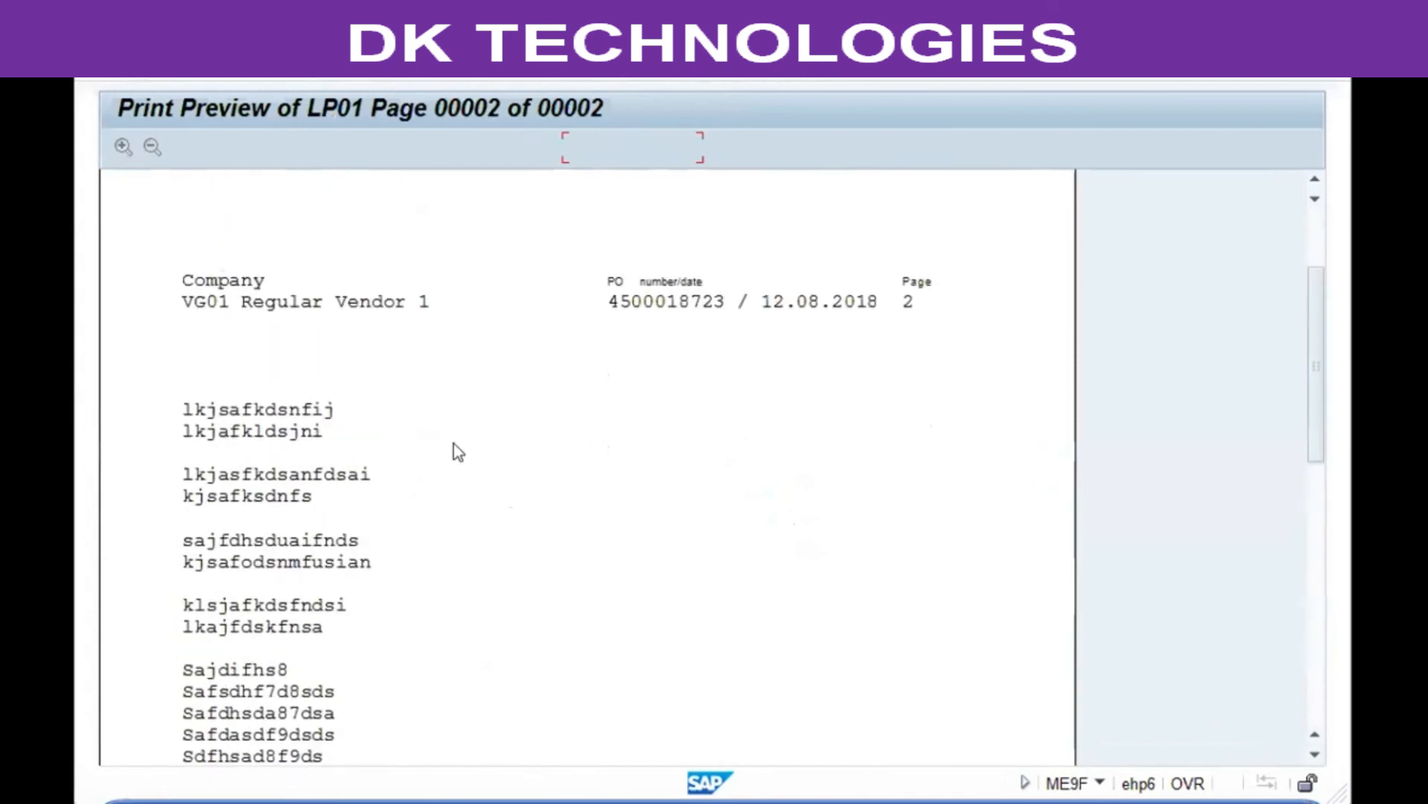
Step: Leave the print preview and message output, and start the Create Purchase Order transaction
key(F3)
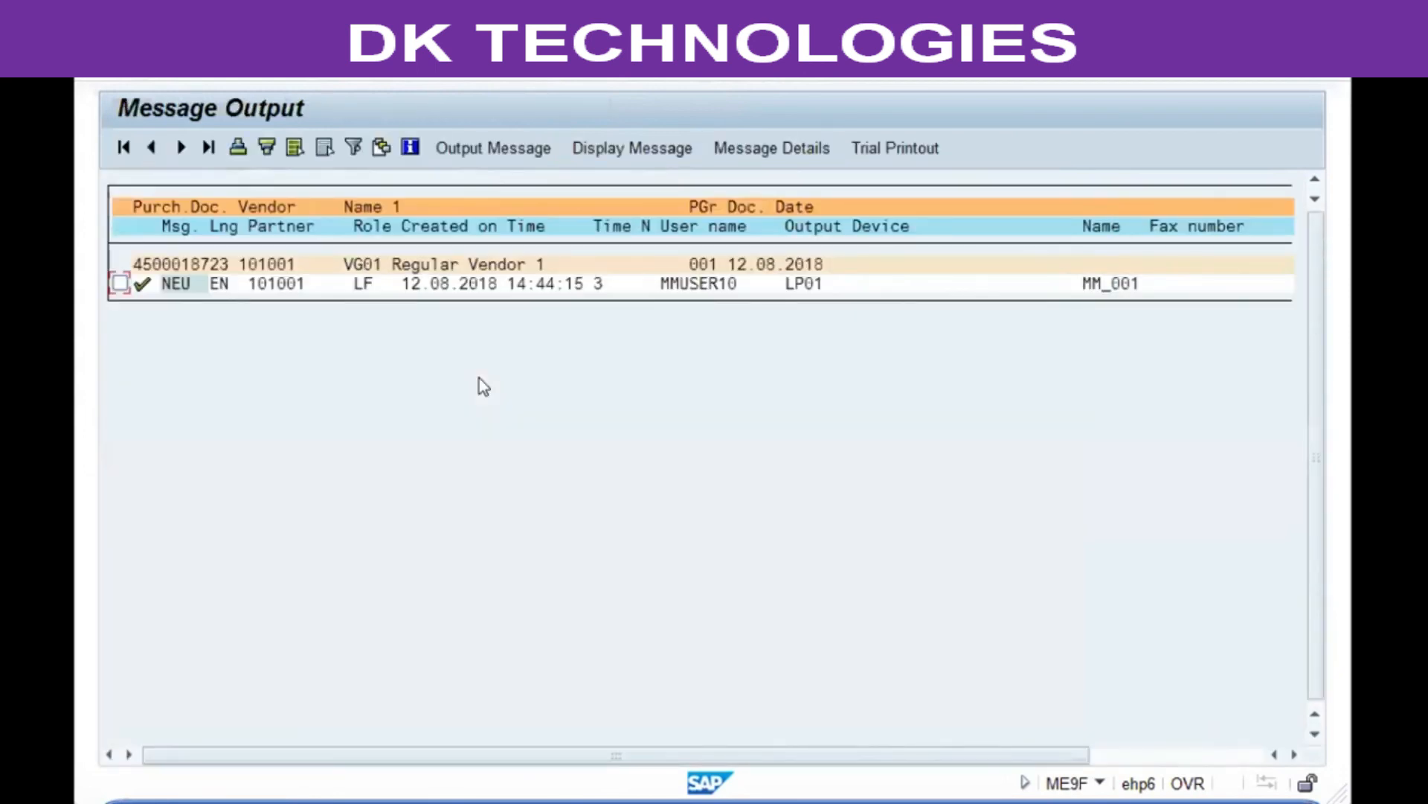
key(F3)
key(F3)
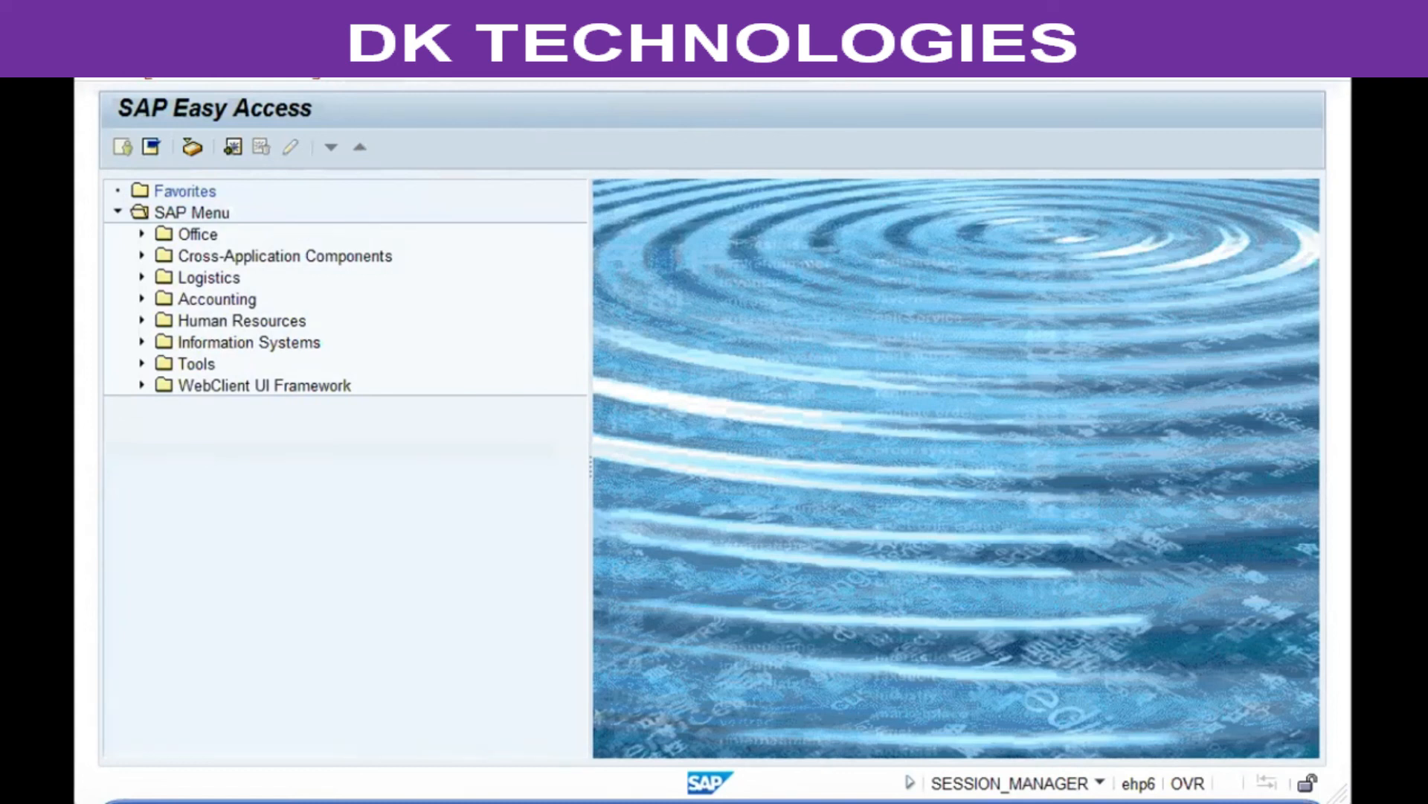
key(Return)
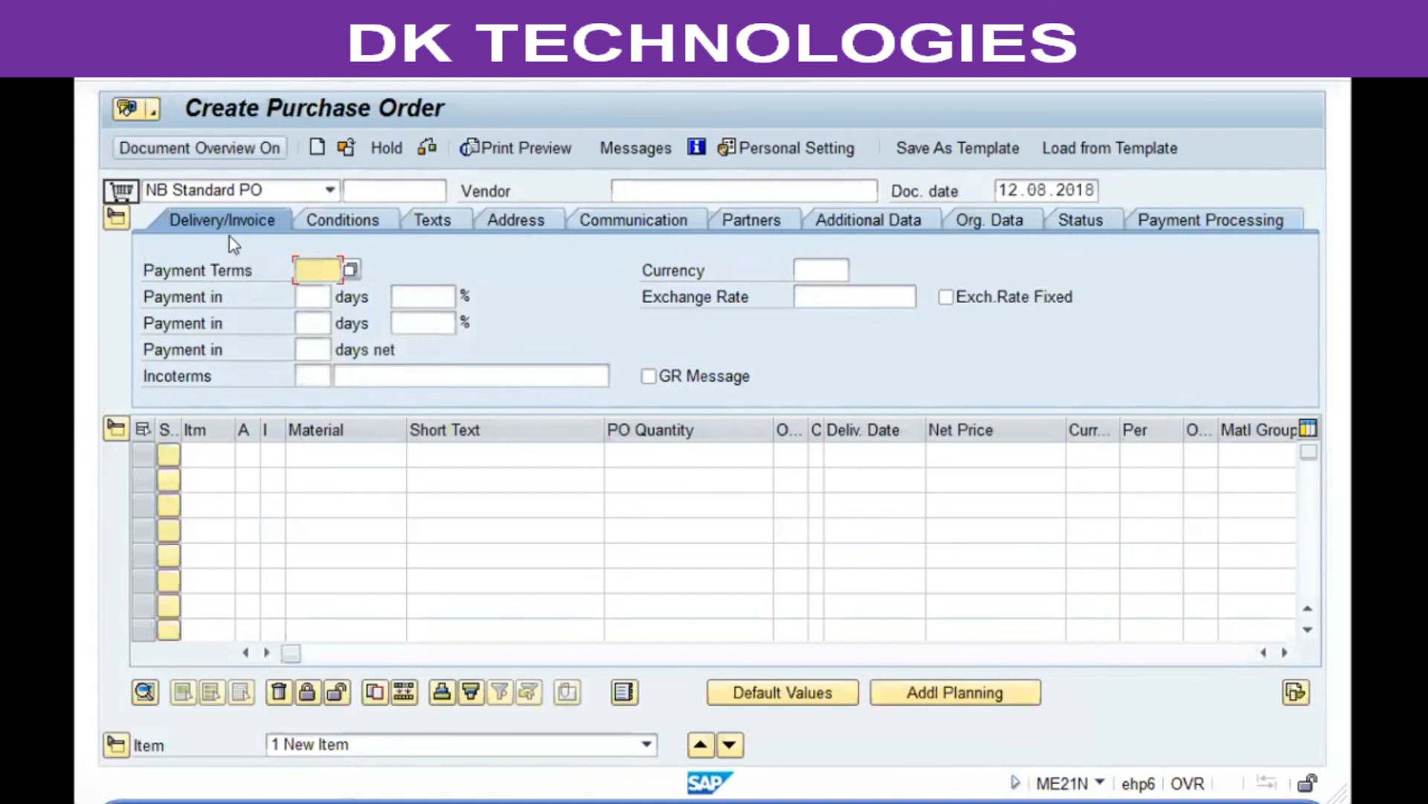
Step: Enter vendor 101004 in the standard purchase order header and confirm it
click(711, 193)
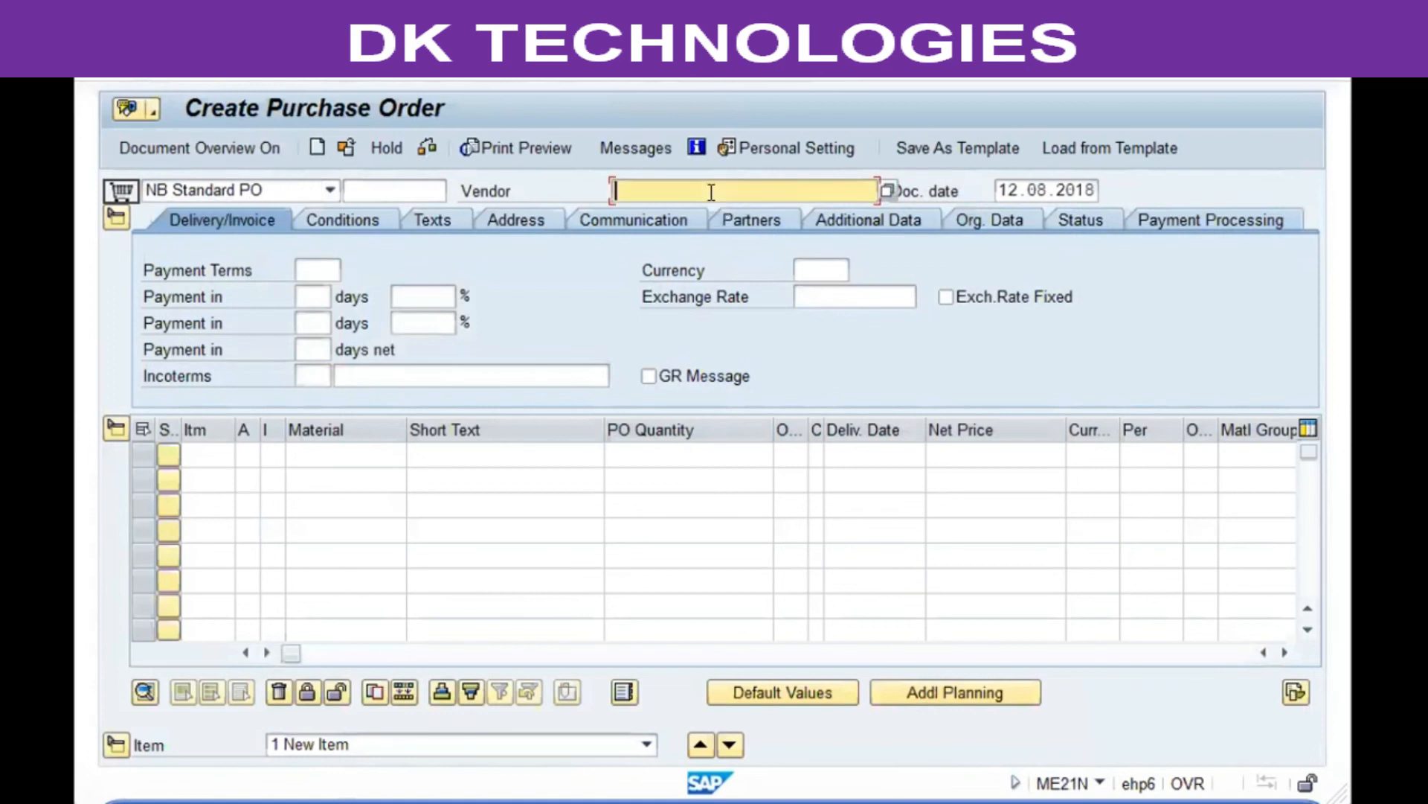
text(10)
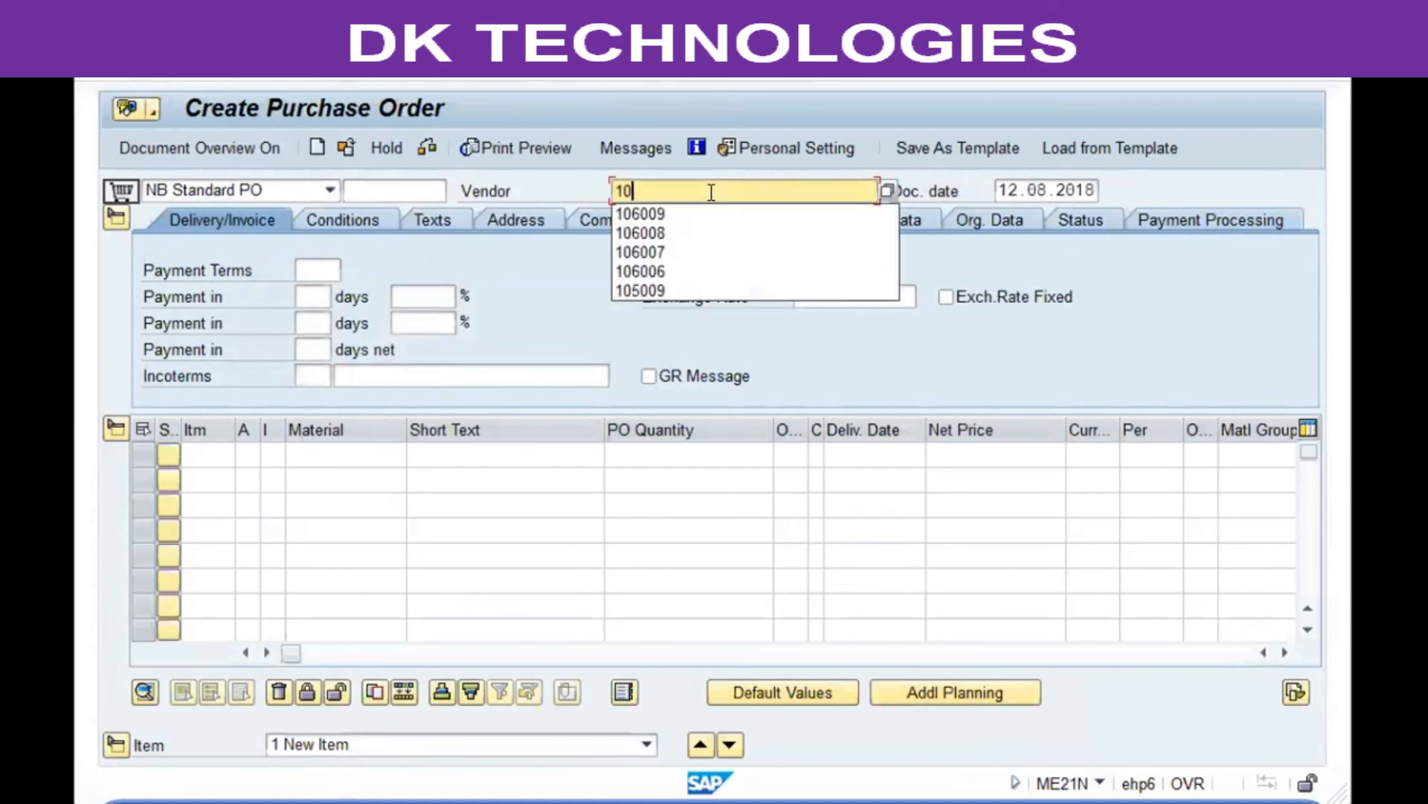
text(1004)
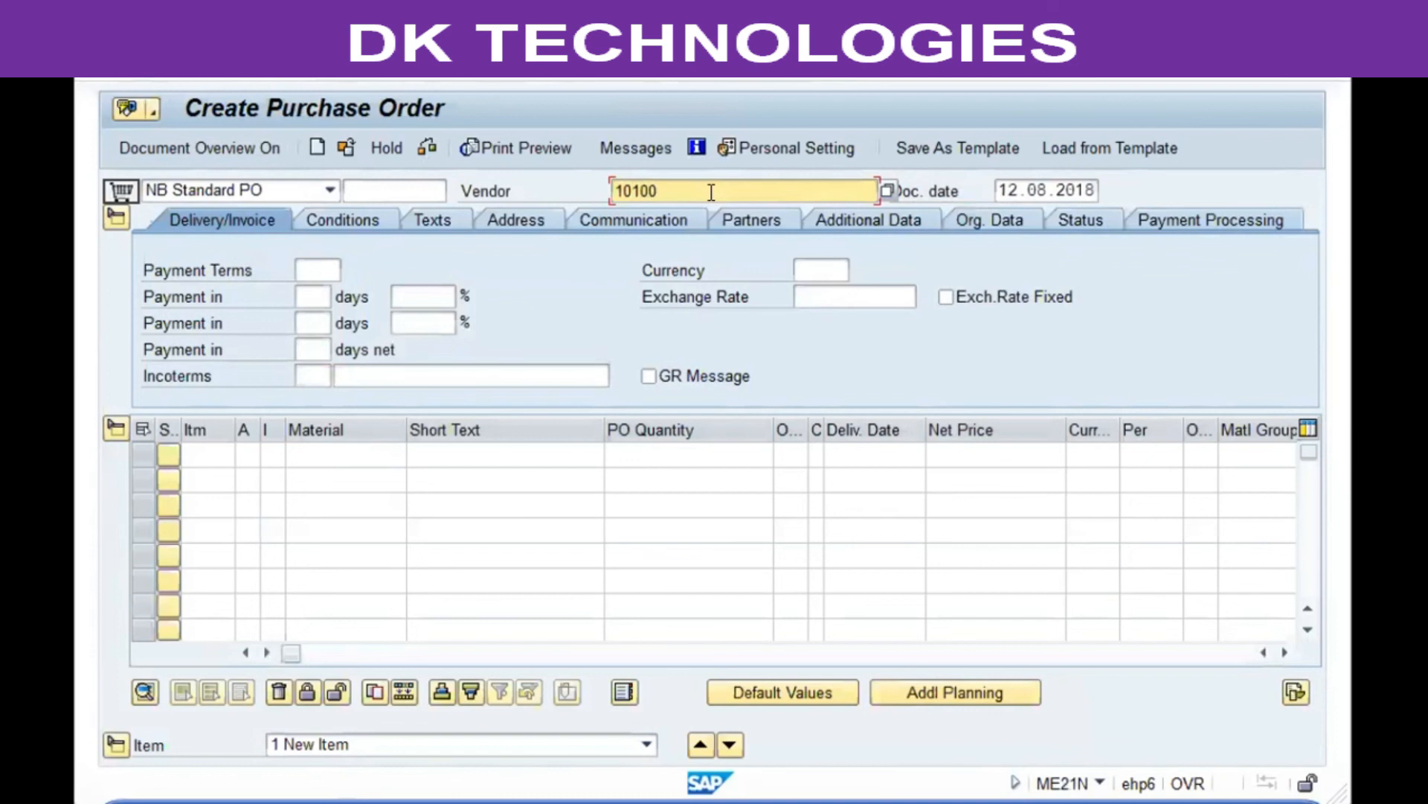
key(Return)
key(Tab)
key(Tab)
key(Tab)
key(Tab)
key(Tab)
key(Tab)
key(Tab)
key(Tab)
key(Tab)
key(Tab)
key(Tab)
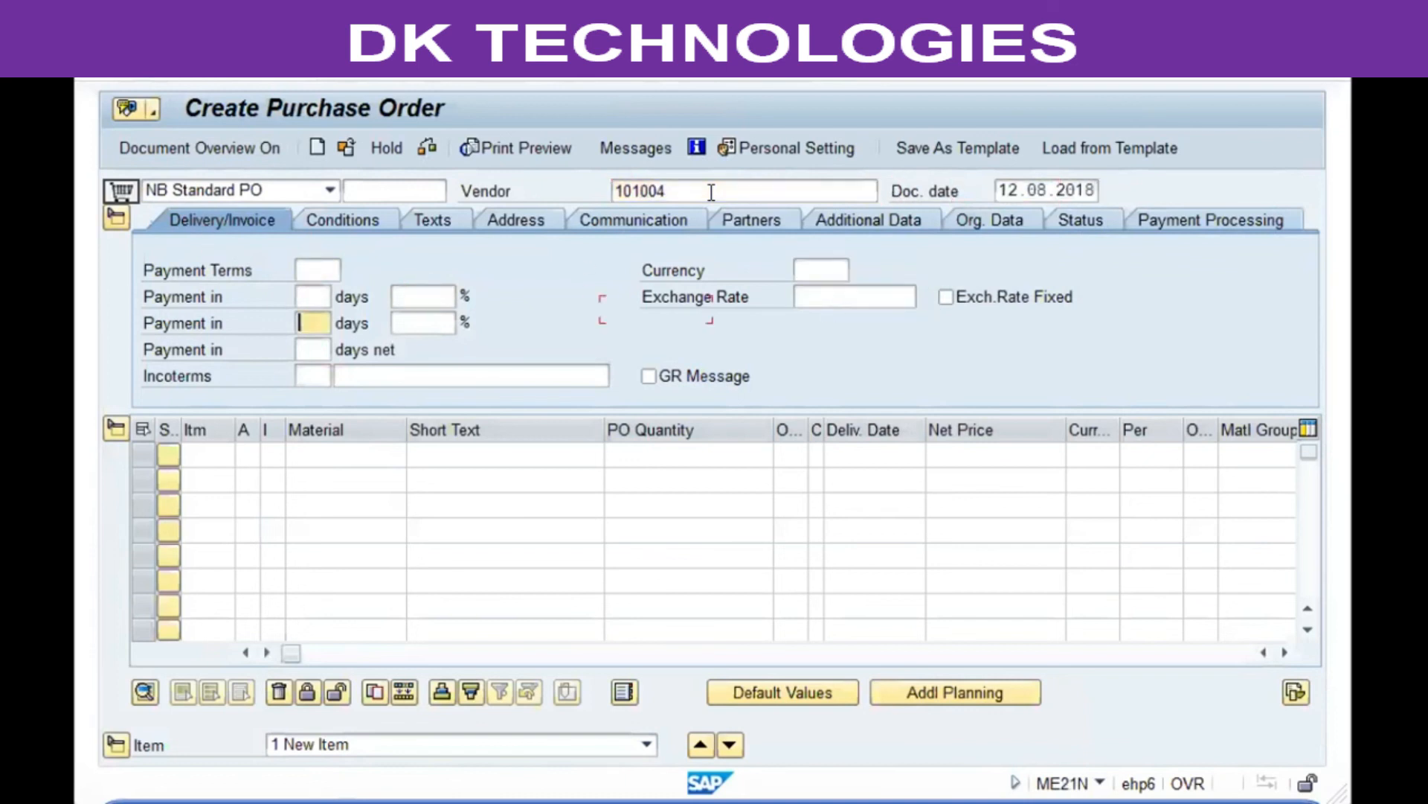
key(Tab)
key(Tab)
key(Tab)
key(Tab)
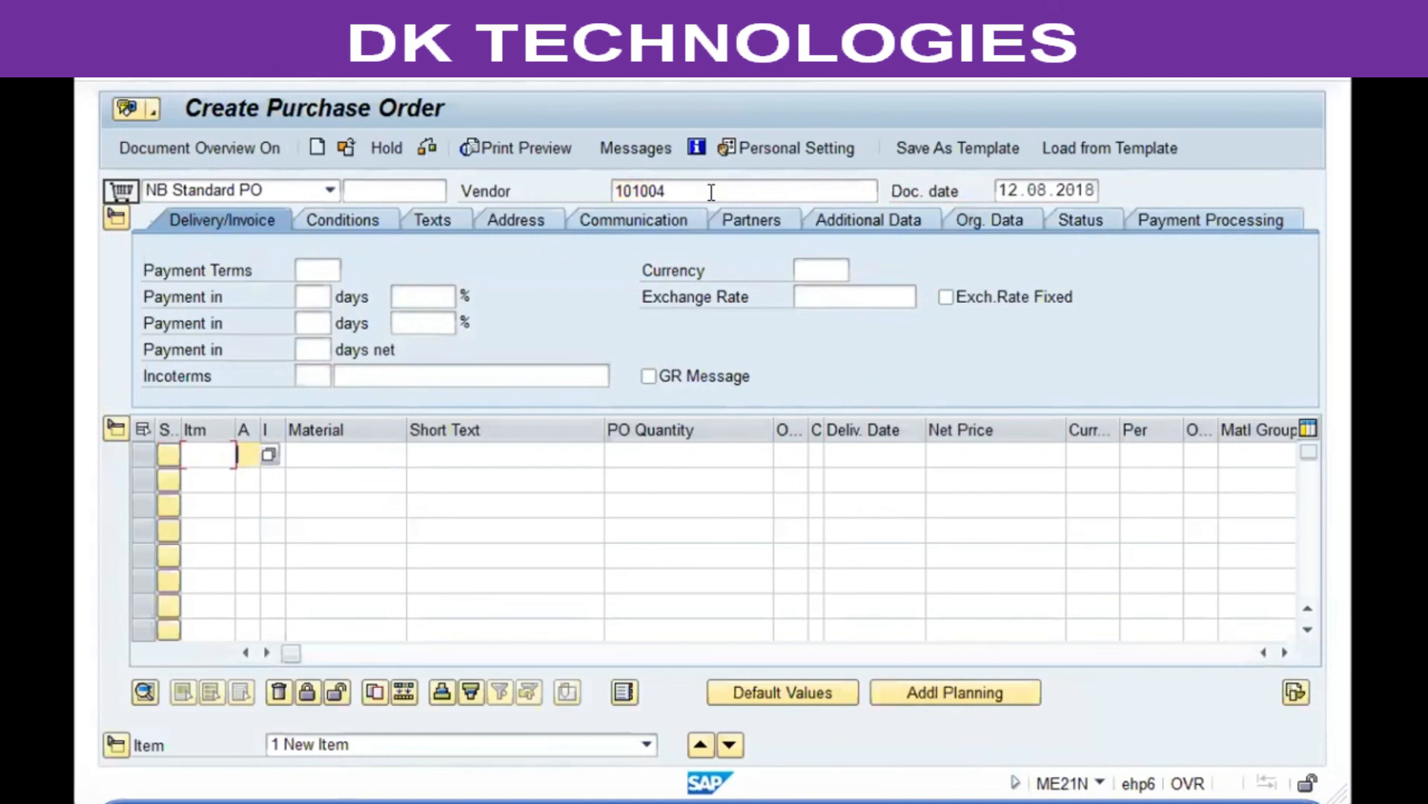
key(Return)
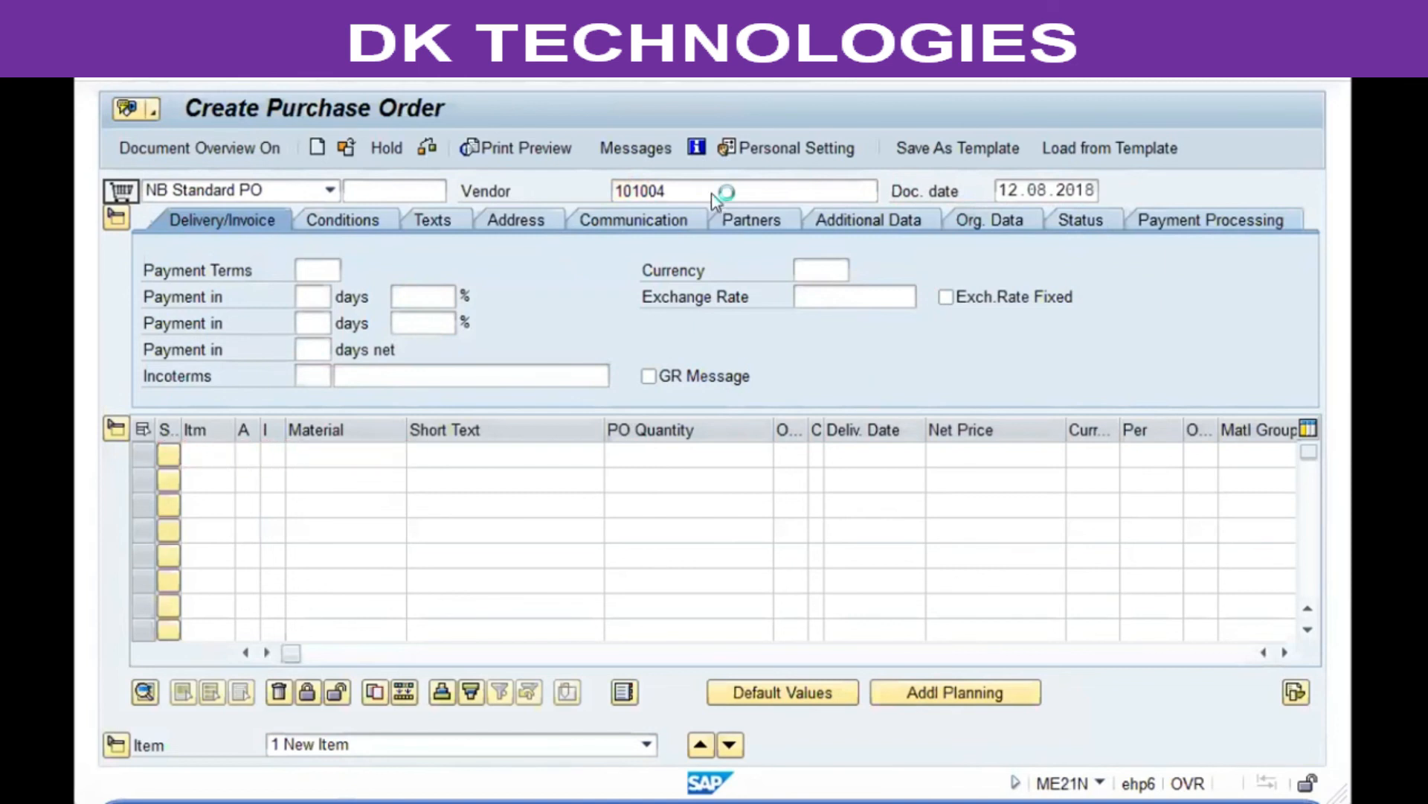